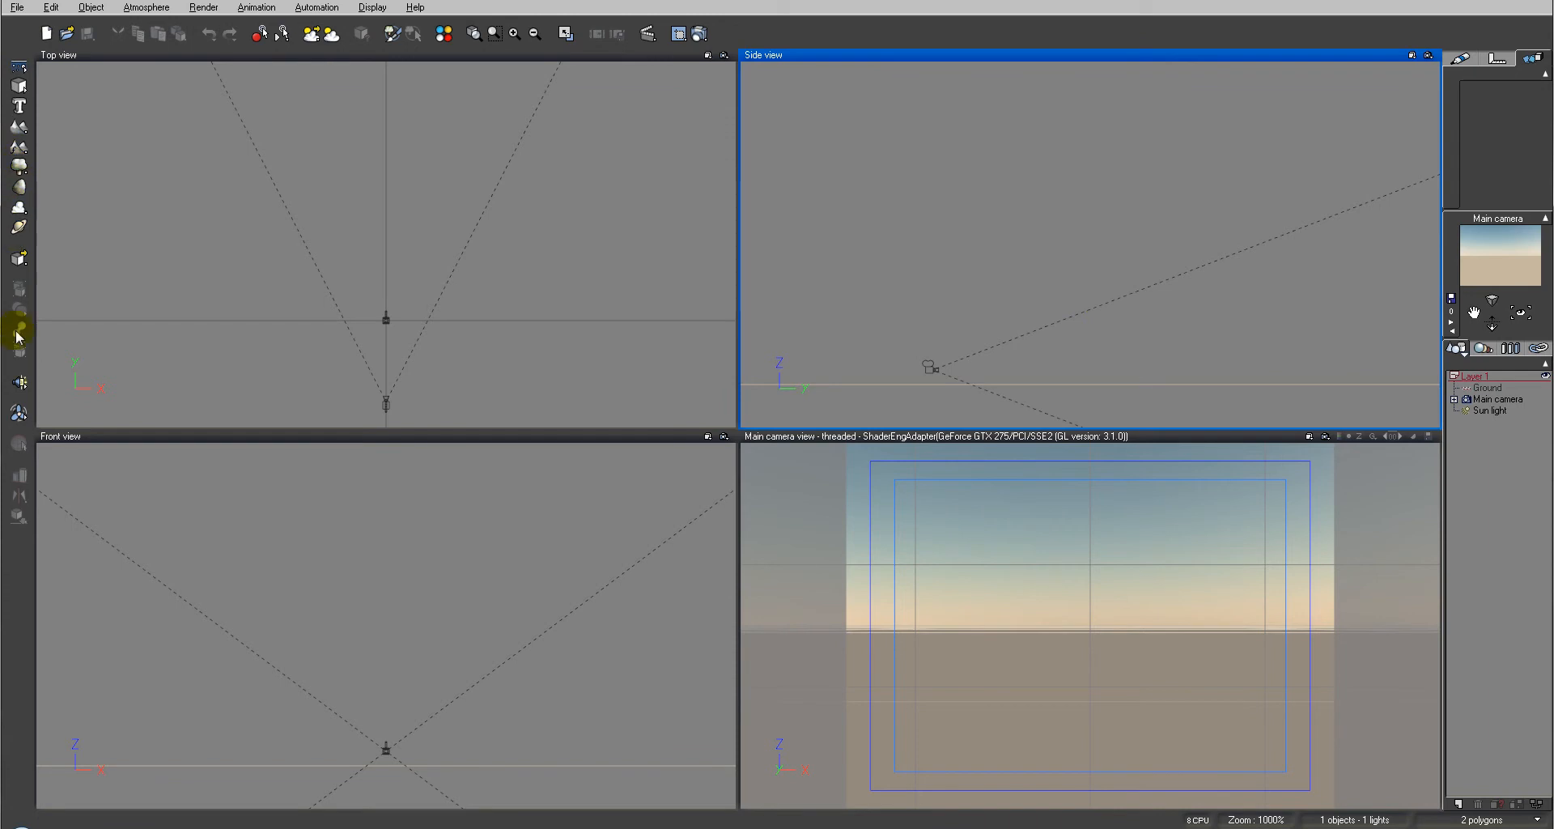
# Step: Add a point light in front of the camera just above the ground, and raise the main camera slightly toward its height
pyautogui.click(19, 380)
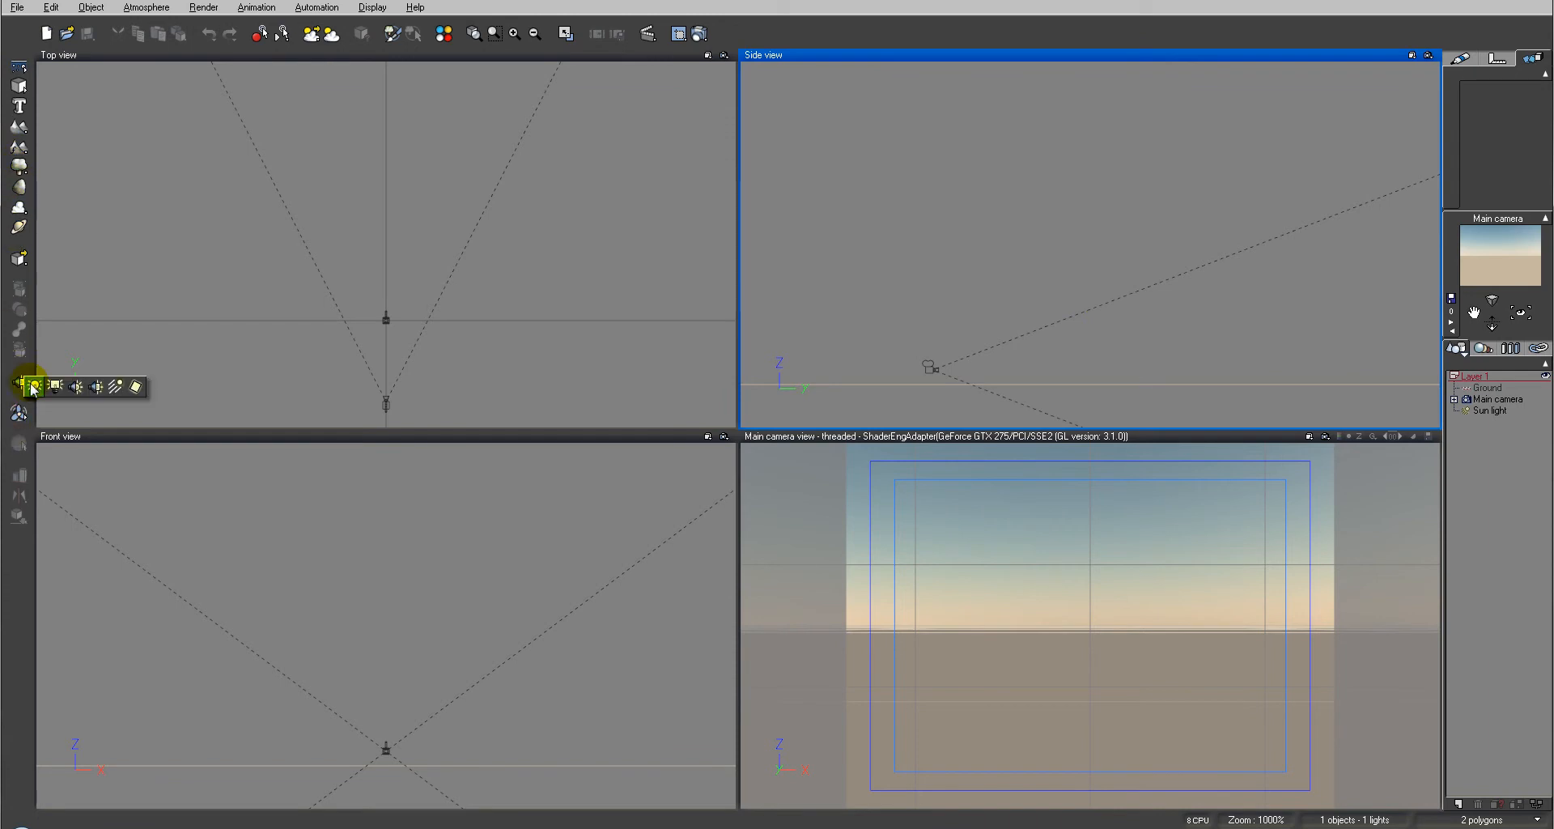
pyautogui.click(34, 386)
pyautogui.moveTo(1109, 251); pyautogui.dragTo(1095, 333)
pyautogui.moveTo(864, 323); pyautogui.dragTo(986, 405)
pyautogui.moveTo(933, 354); pyautogui.dragTo(934, 339)
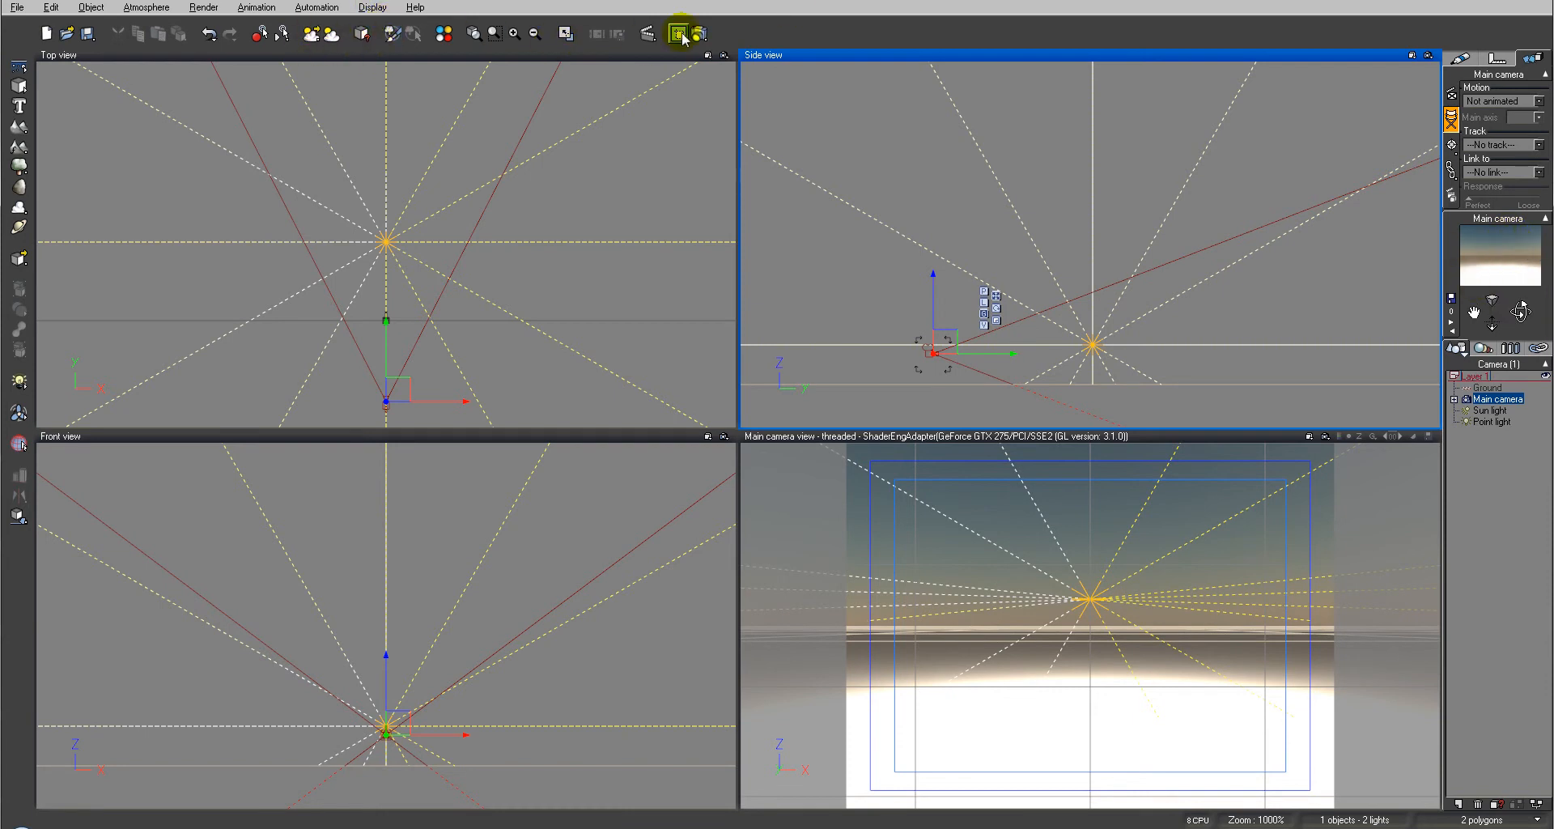
# Step: Show the timeline and add keyframes to all properties of the main camera at the start and at 00:00:01-10
pyautogui.click(647, 34)
pyautogui.click(516, 30)
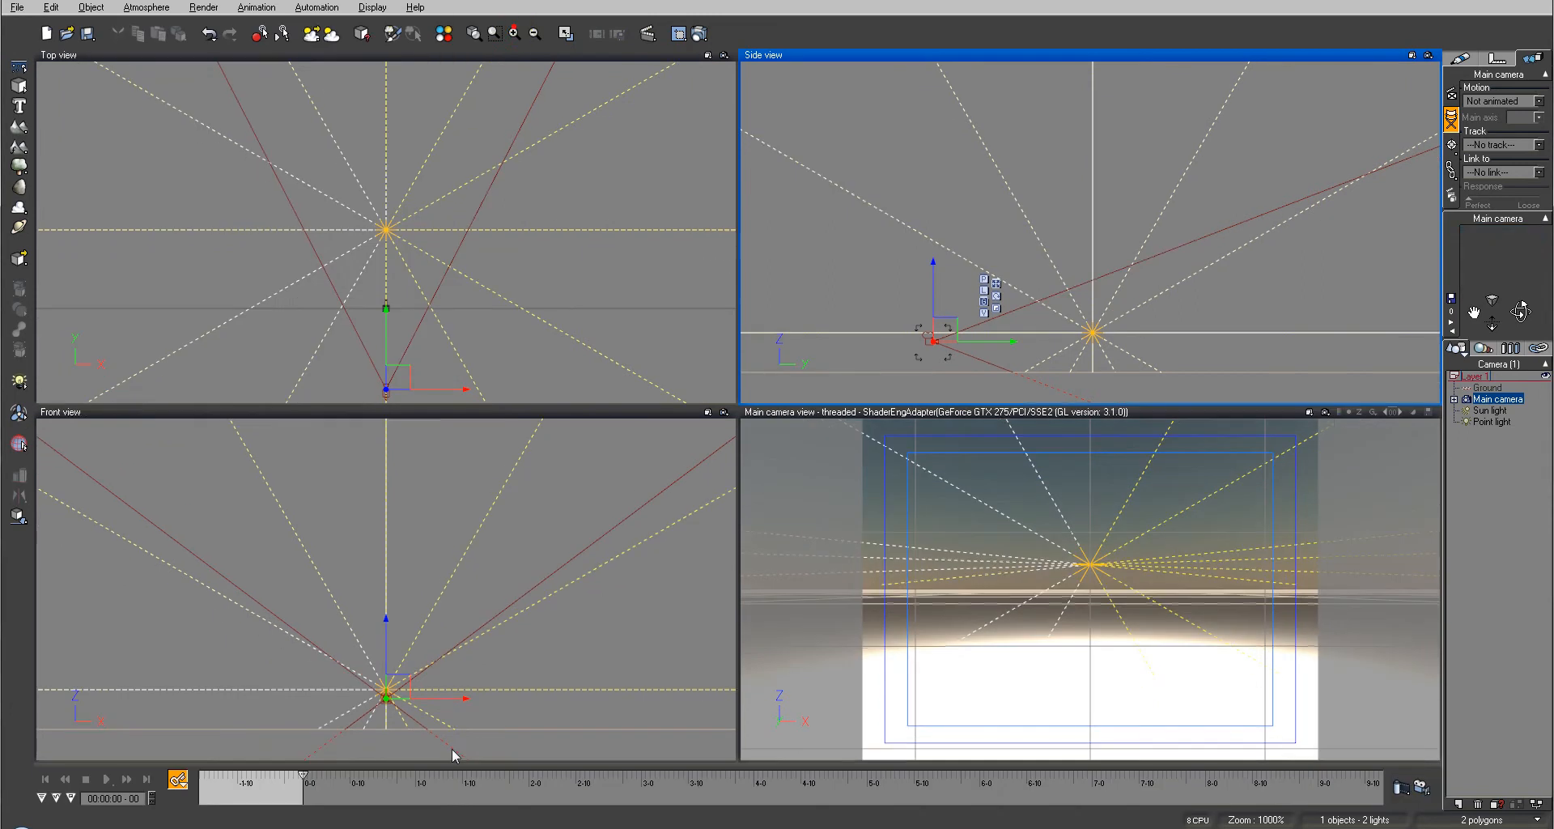
pyautogui.click(180, 779)
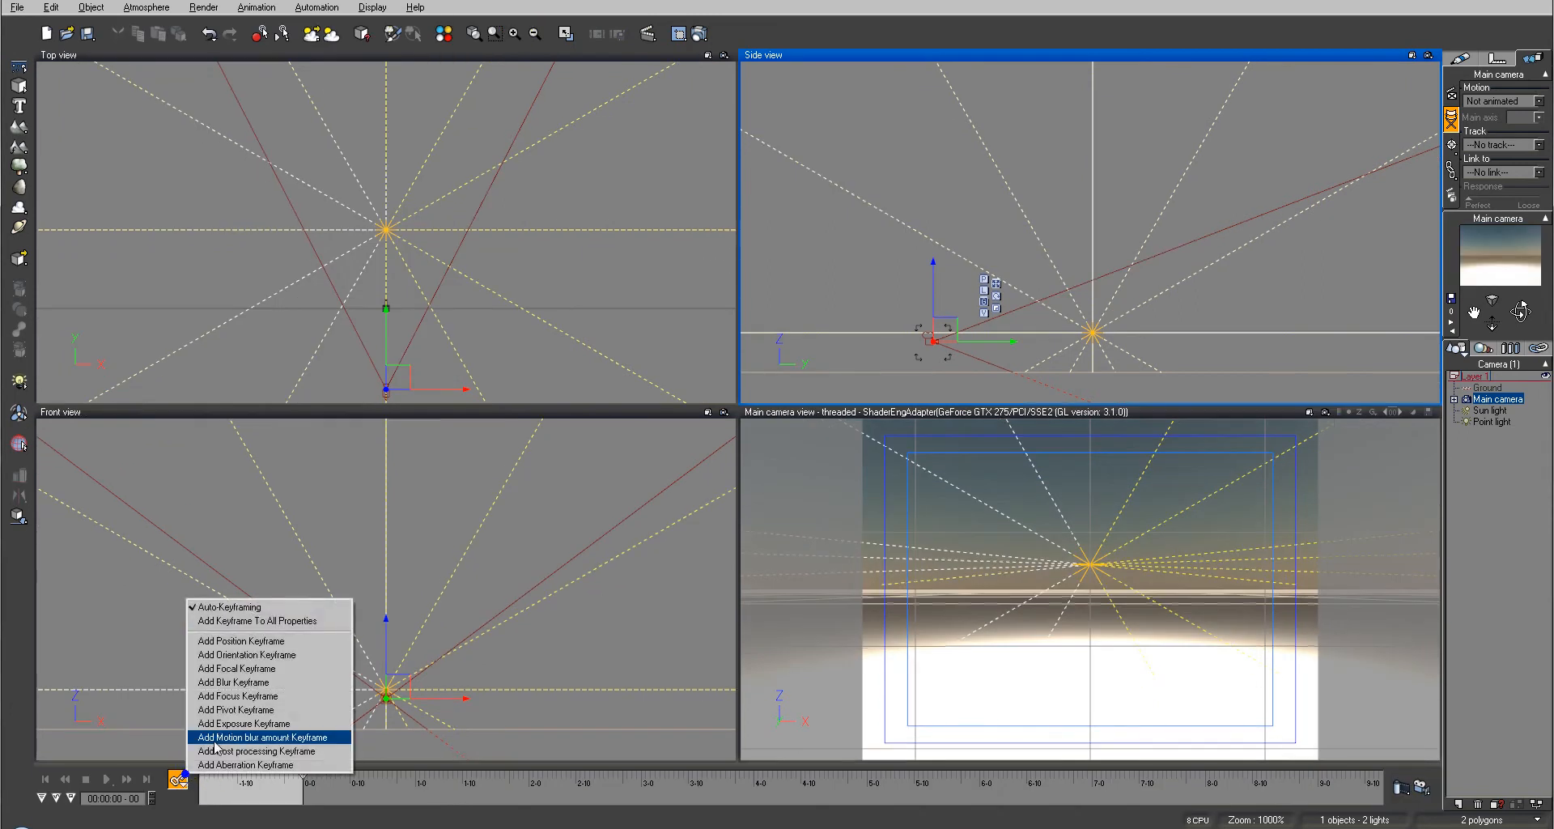
pyautogui.click(305, 620)
pyautogui.click(312, 774)
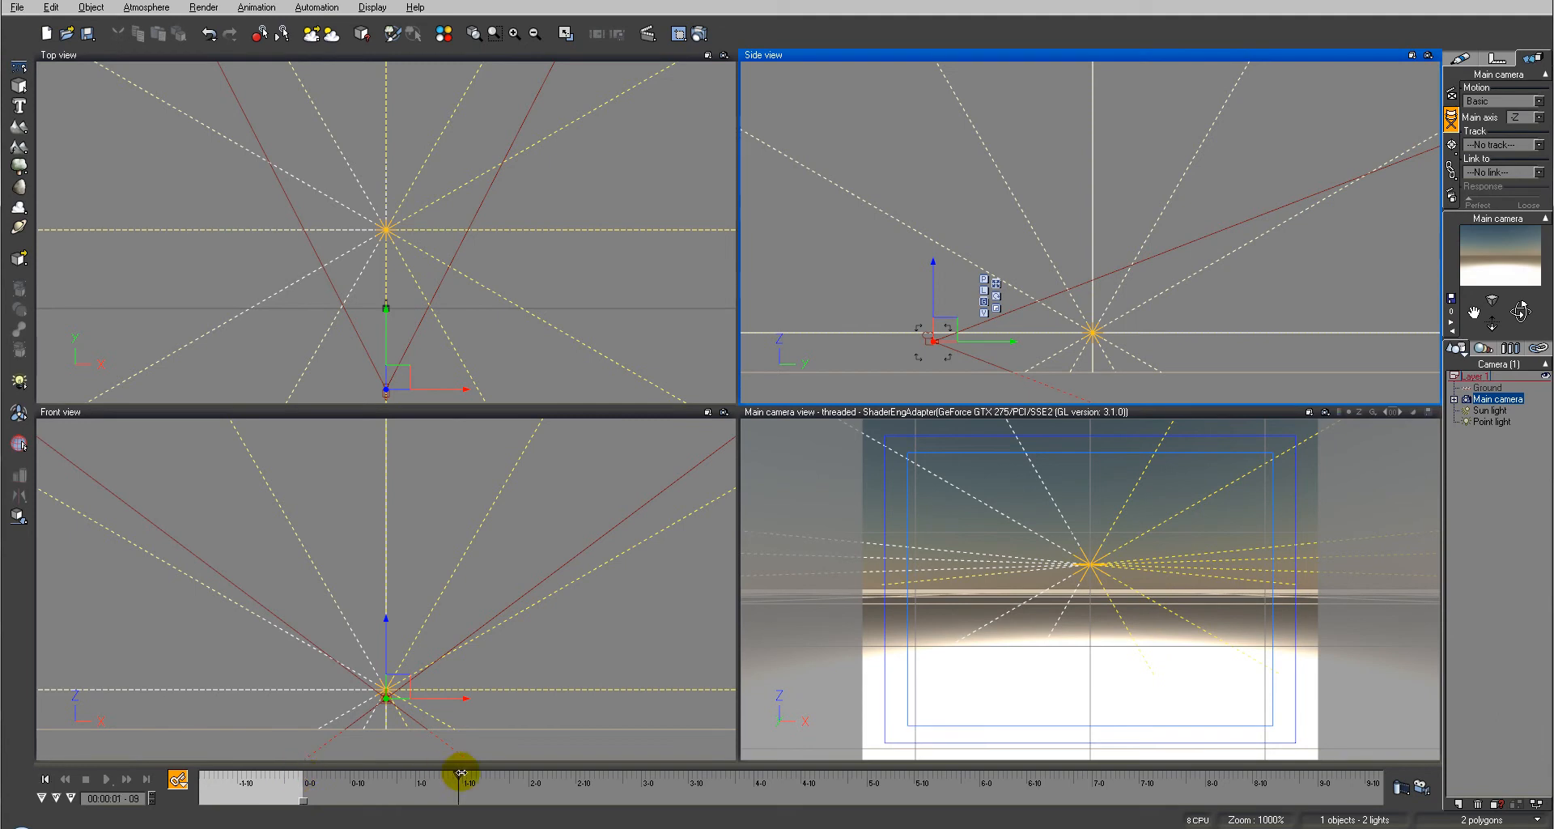
pyautogui.click(179, 780)
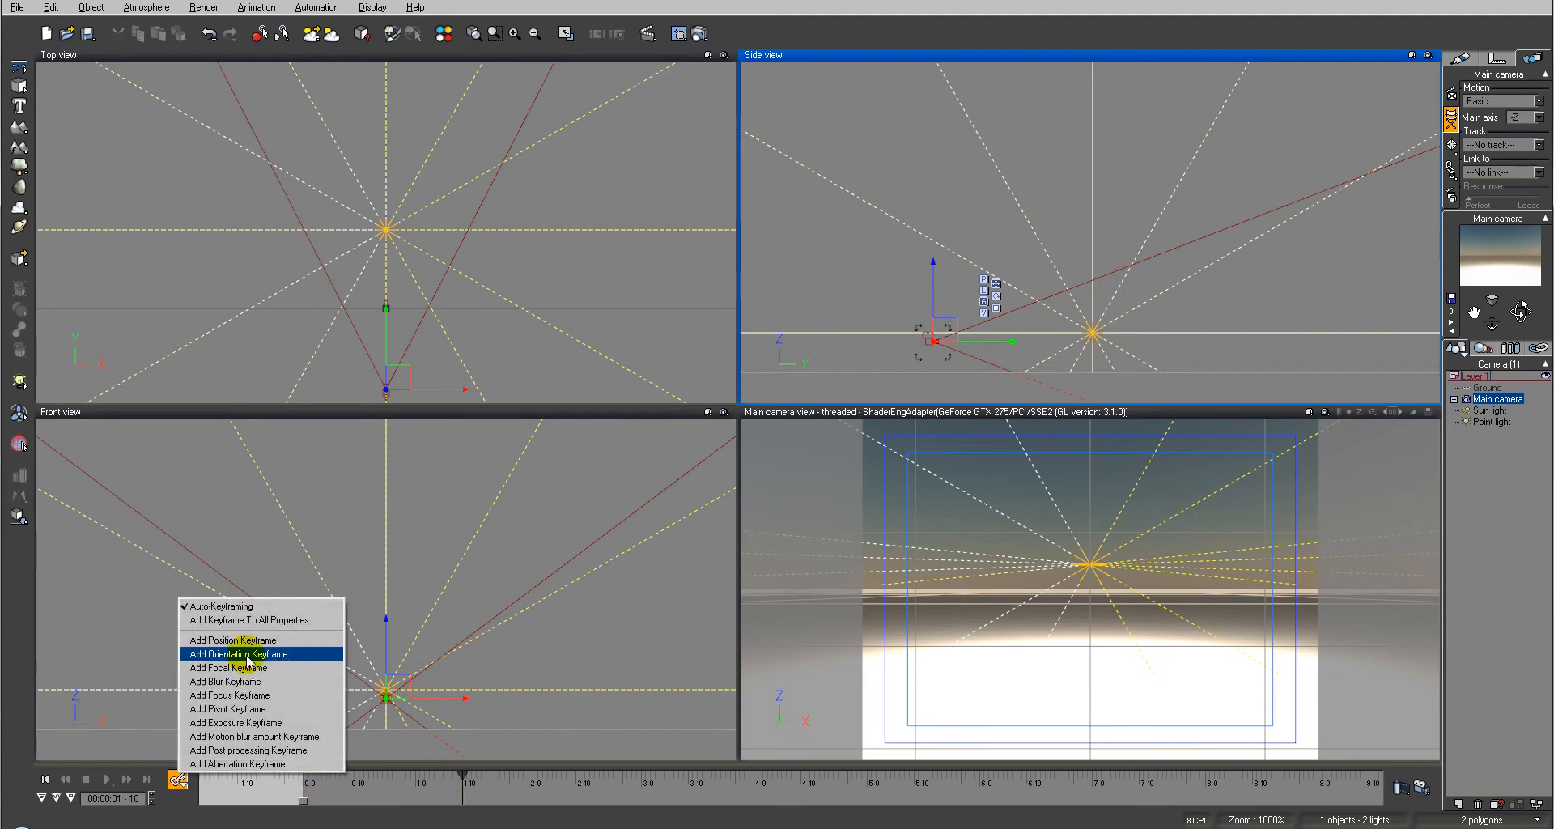
pyautogui.click(252, 620)
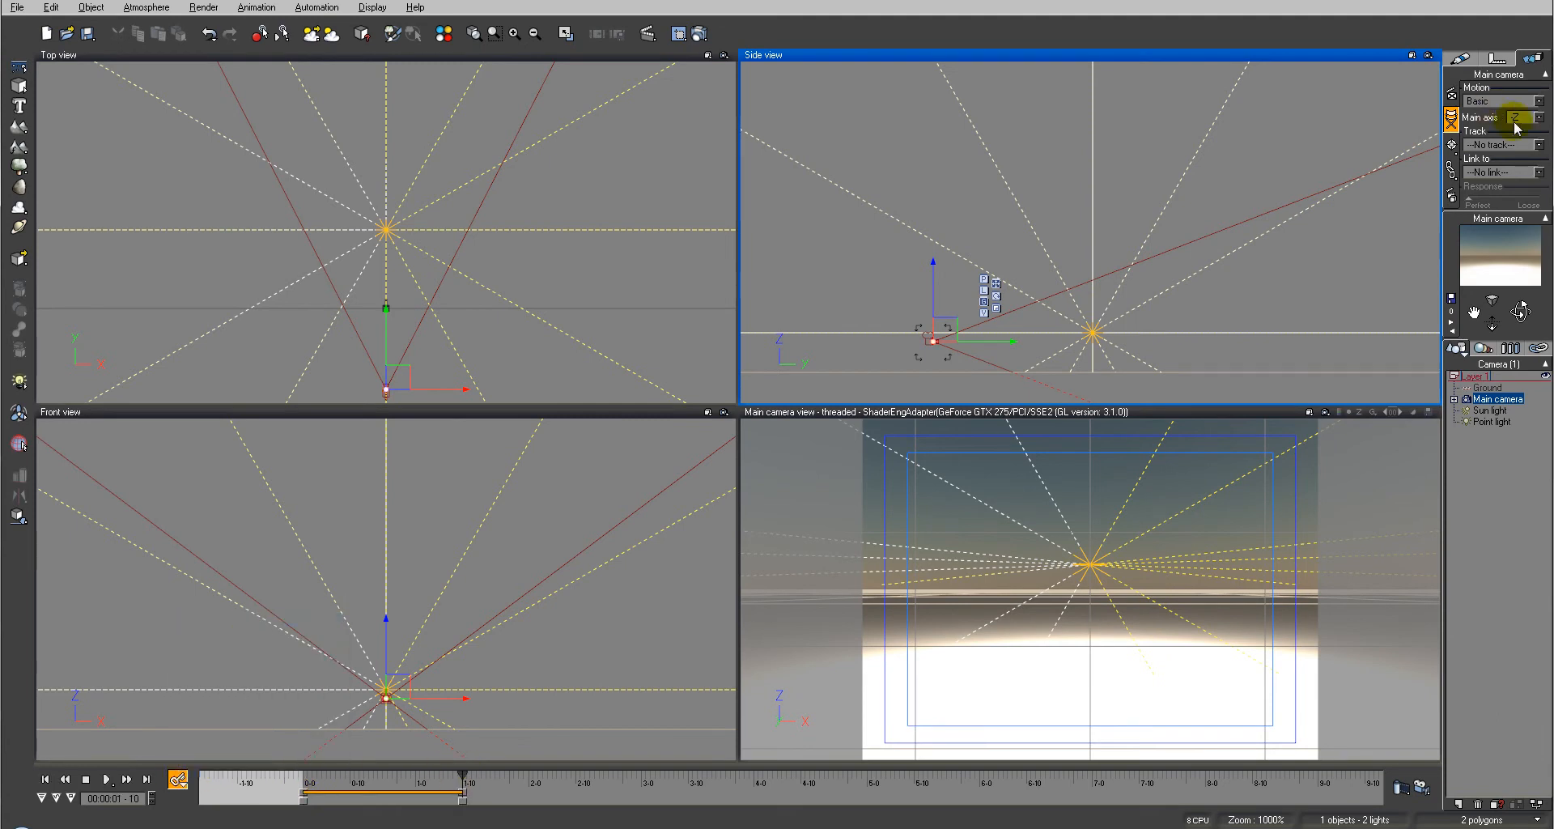
# Step: Lower the point light's power to about 5 at 00:00:01-10
pyautogui.click(1467, 62)
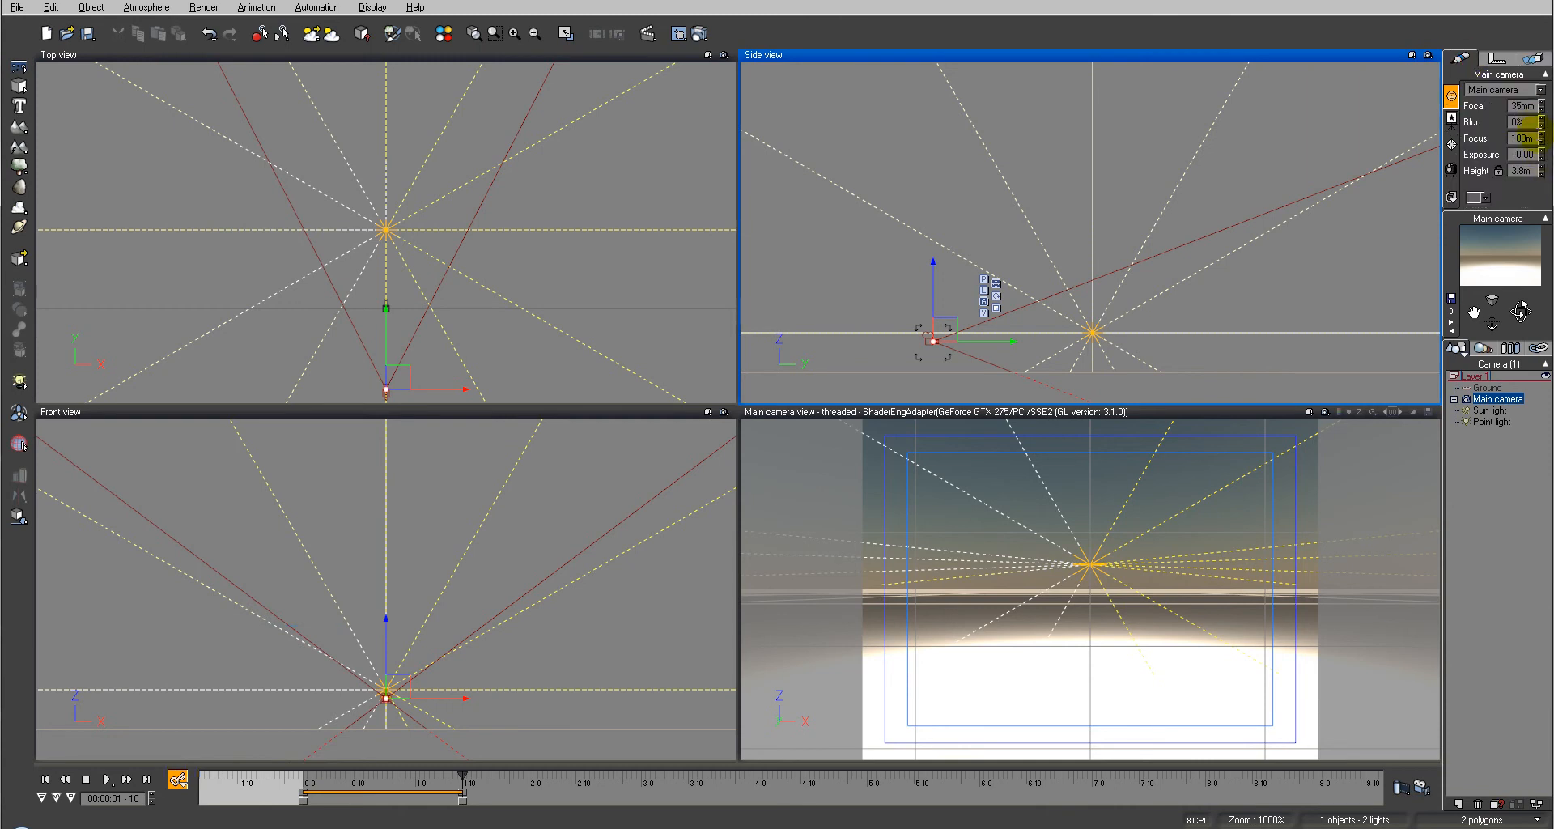
pyautogui.click(1491, 423)
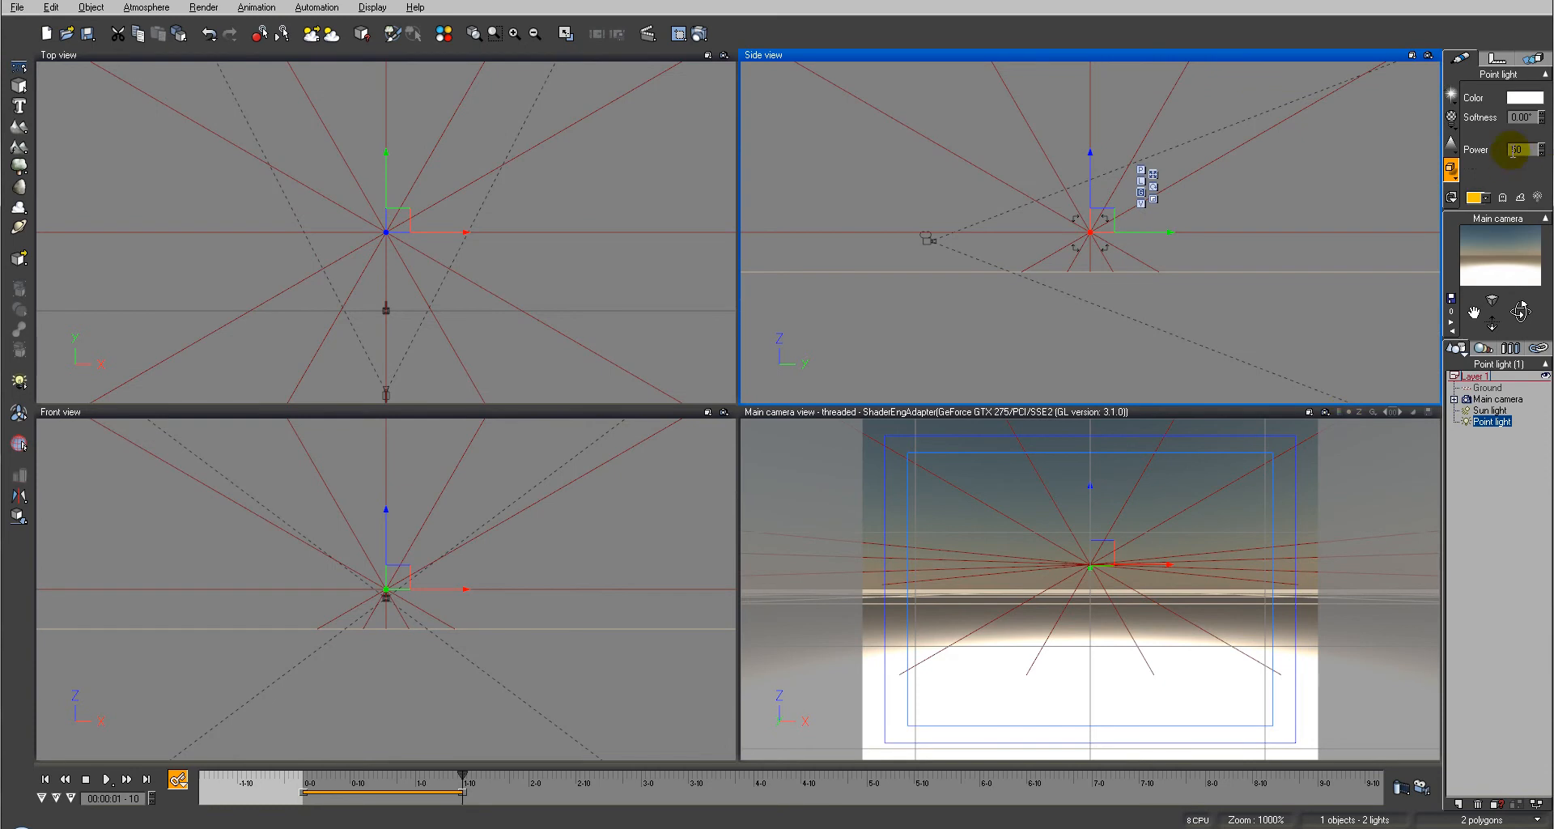
pyautogui.moveTo(1541, 146); pyautogui.dragTo(1541, 195)
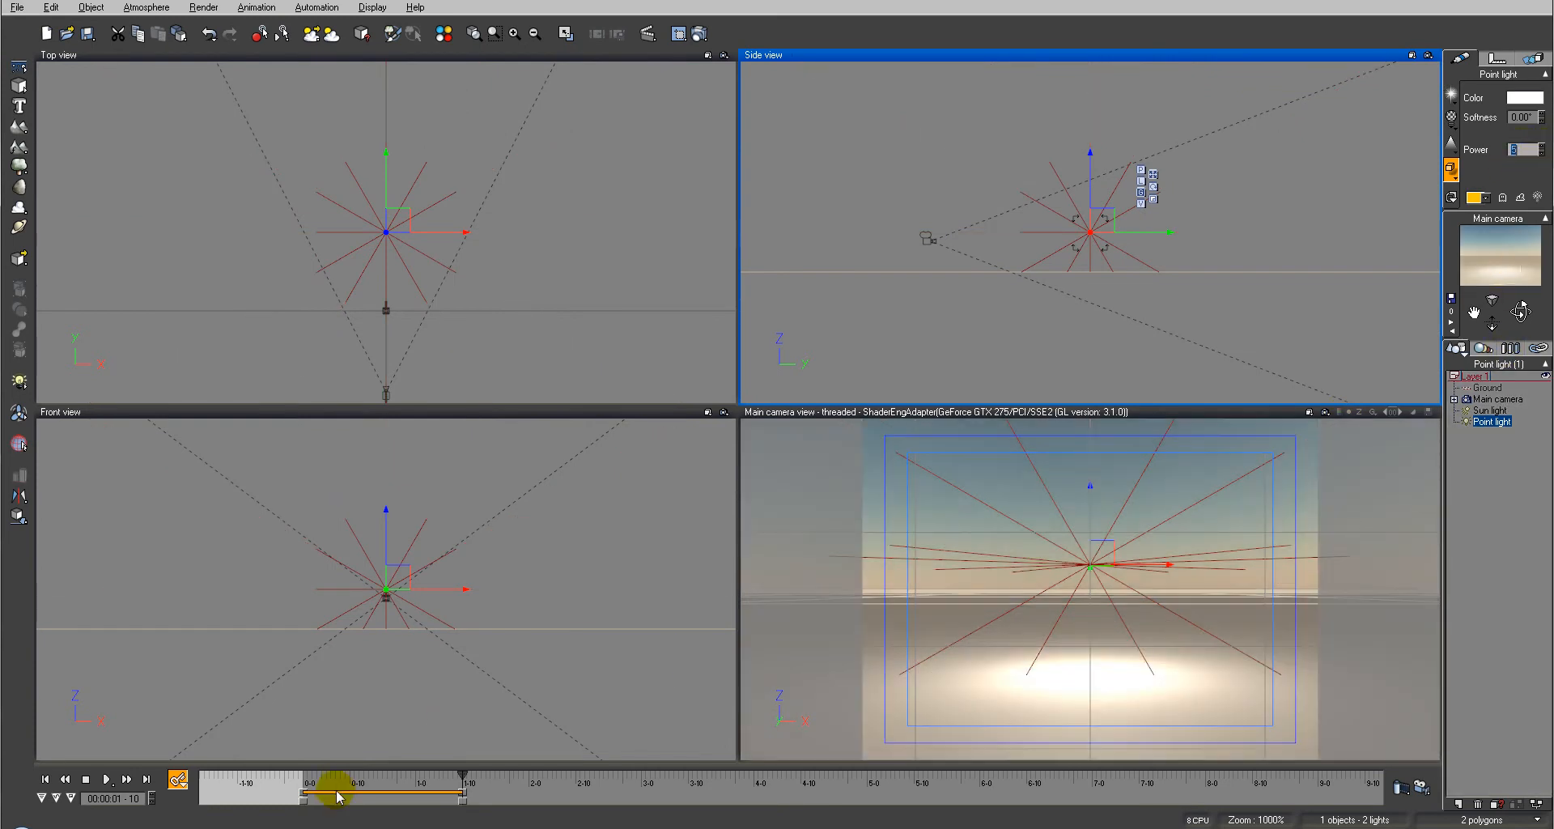
# Step: Scrub the timeline back to 00:00:00-21 to preview the light's power change in the camera view
pyautogui.moveTo(463, 776)
pyautogui.mouseDown()
pyautogui.moveTo(388, 776)
pyautogui.moveTo(444, 776)
pyautogui.mouseUp()
pyautogui.click(1056, 422)
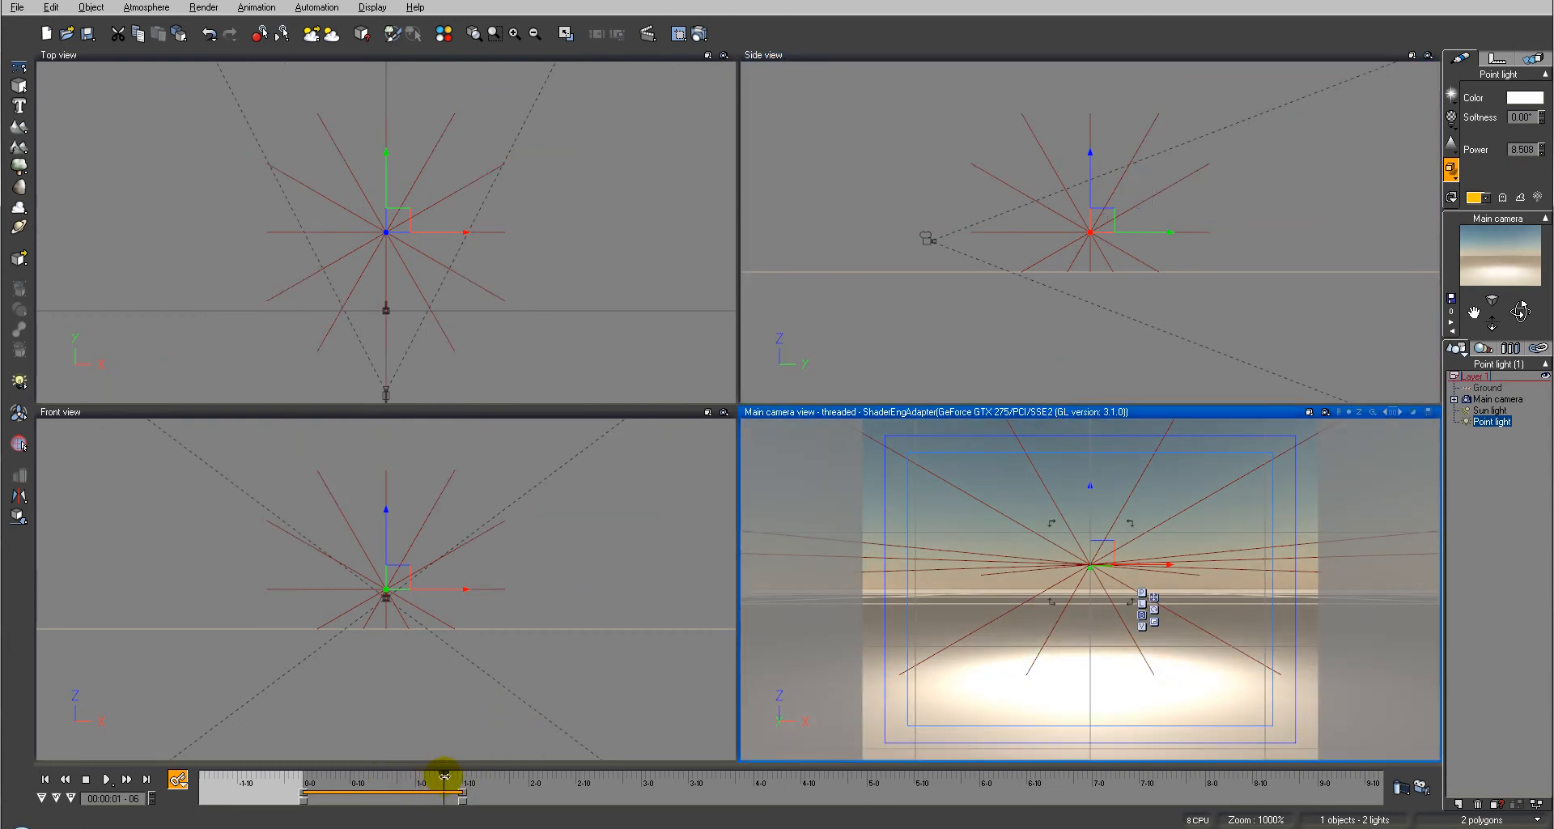
pyautogui.moveTo(445, 777); pyautogui.dragTo(402, 777)
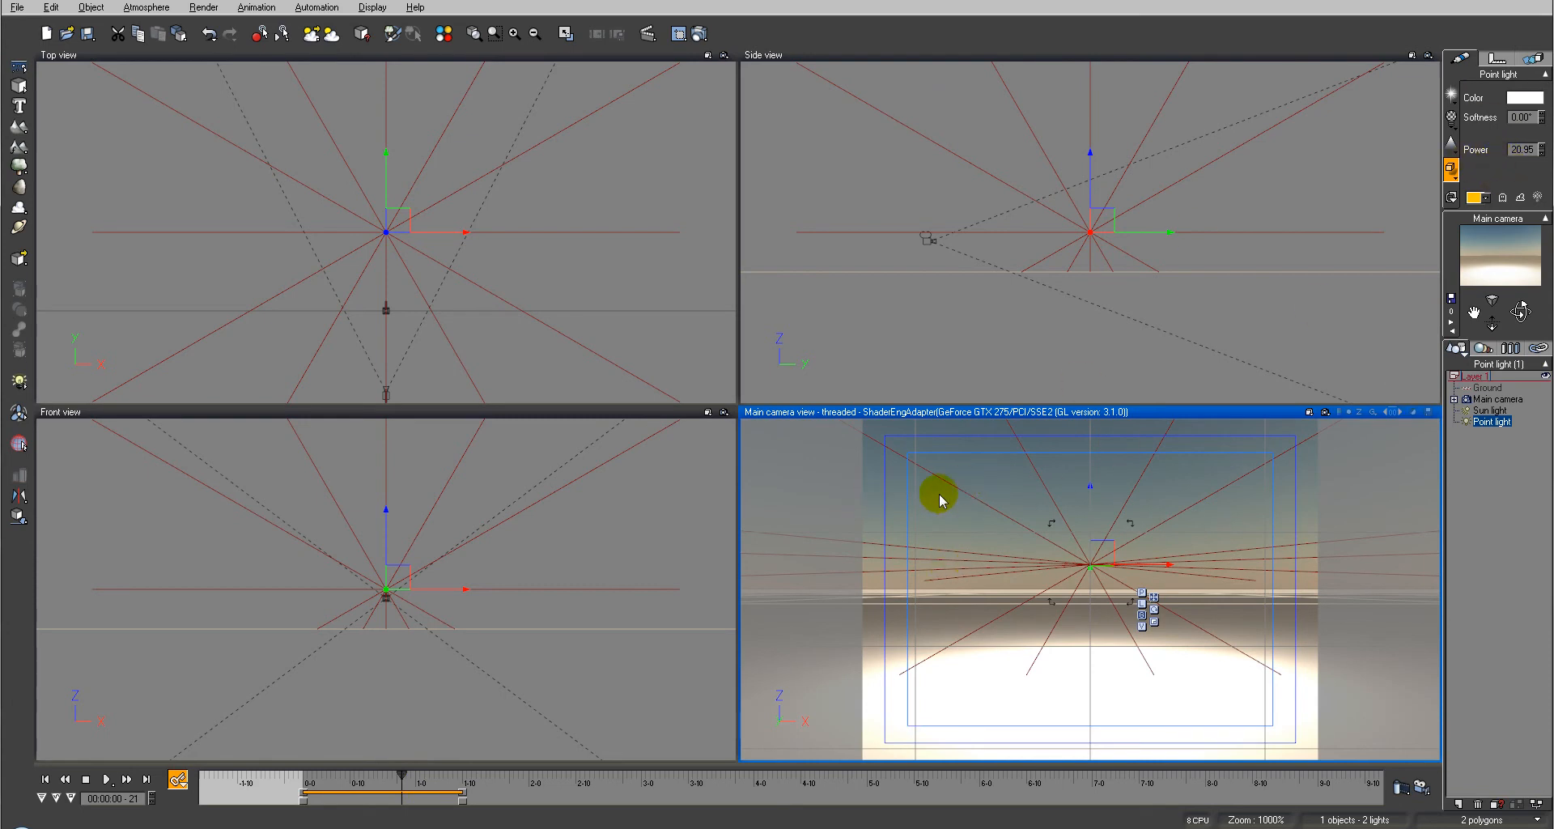
# Step: Reveal the timeline's properties and curve graph, and expand the point light's Position, Color and Pivot components
pyautogui.click(42, 798)
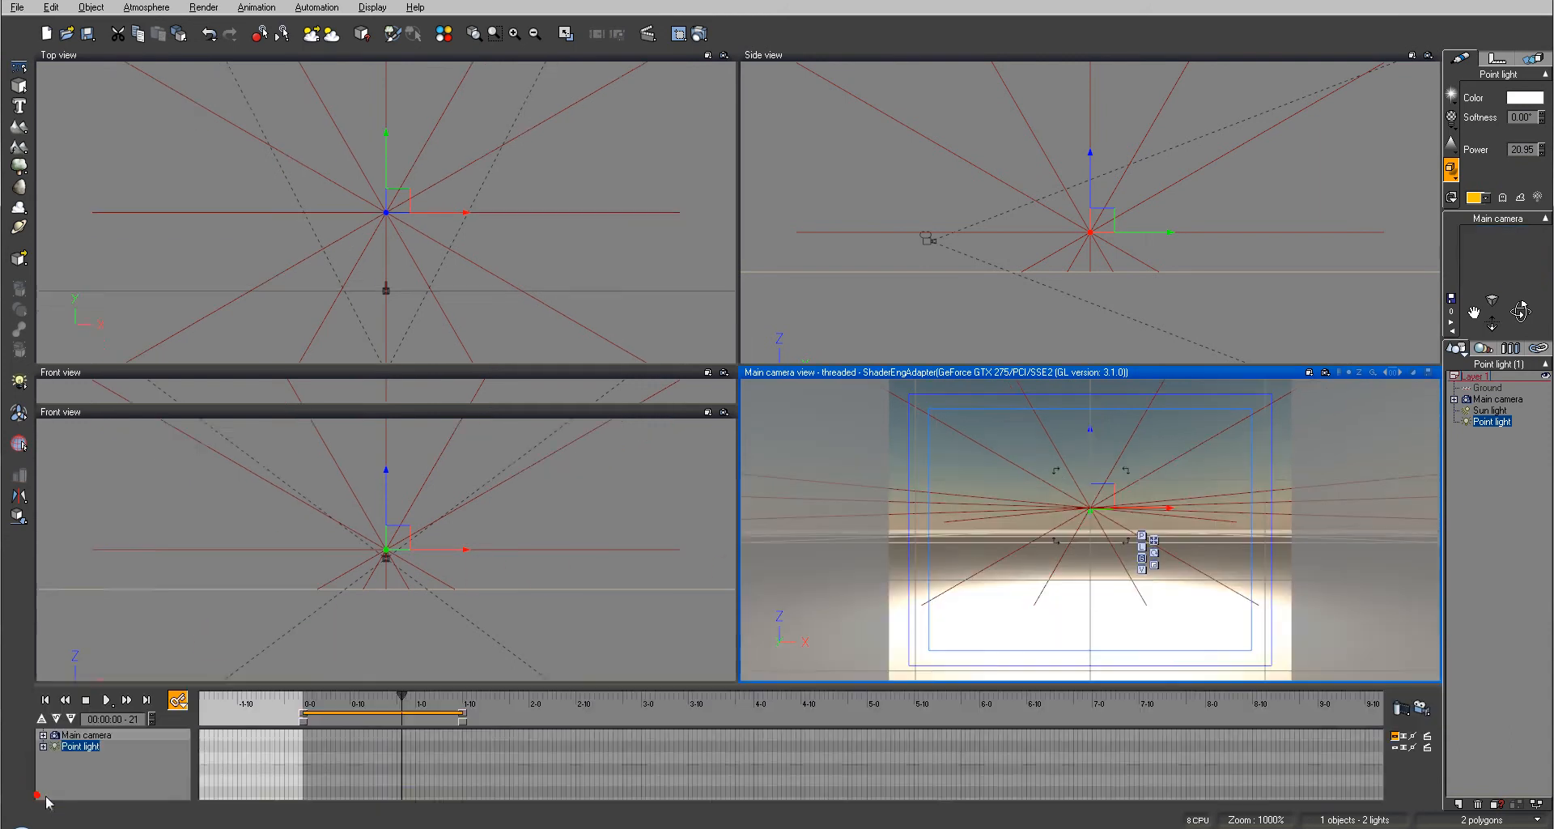
pyautogui.click(56, 718)
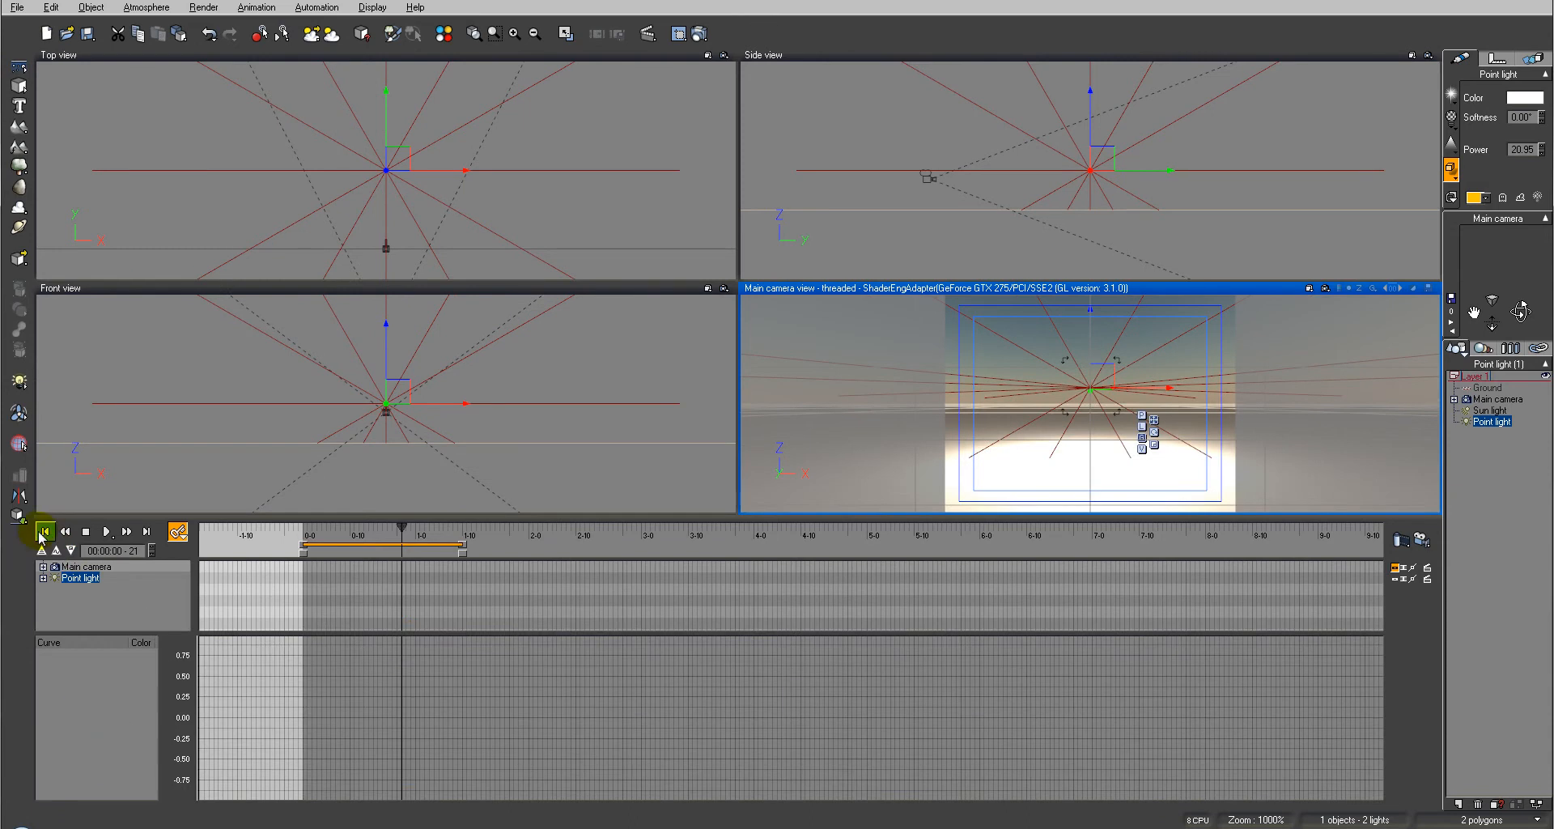
pyautogui.click(42, 578)
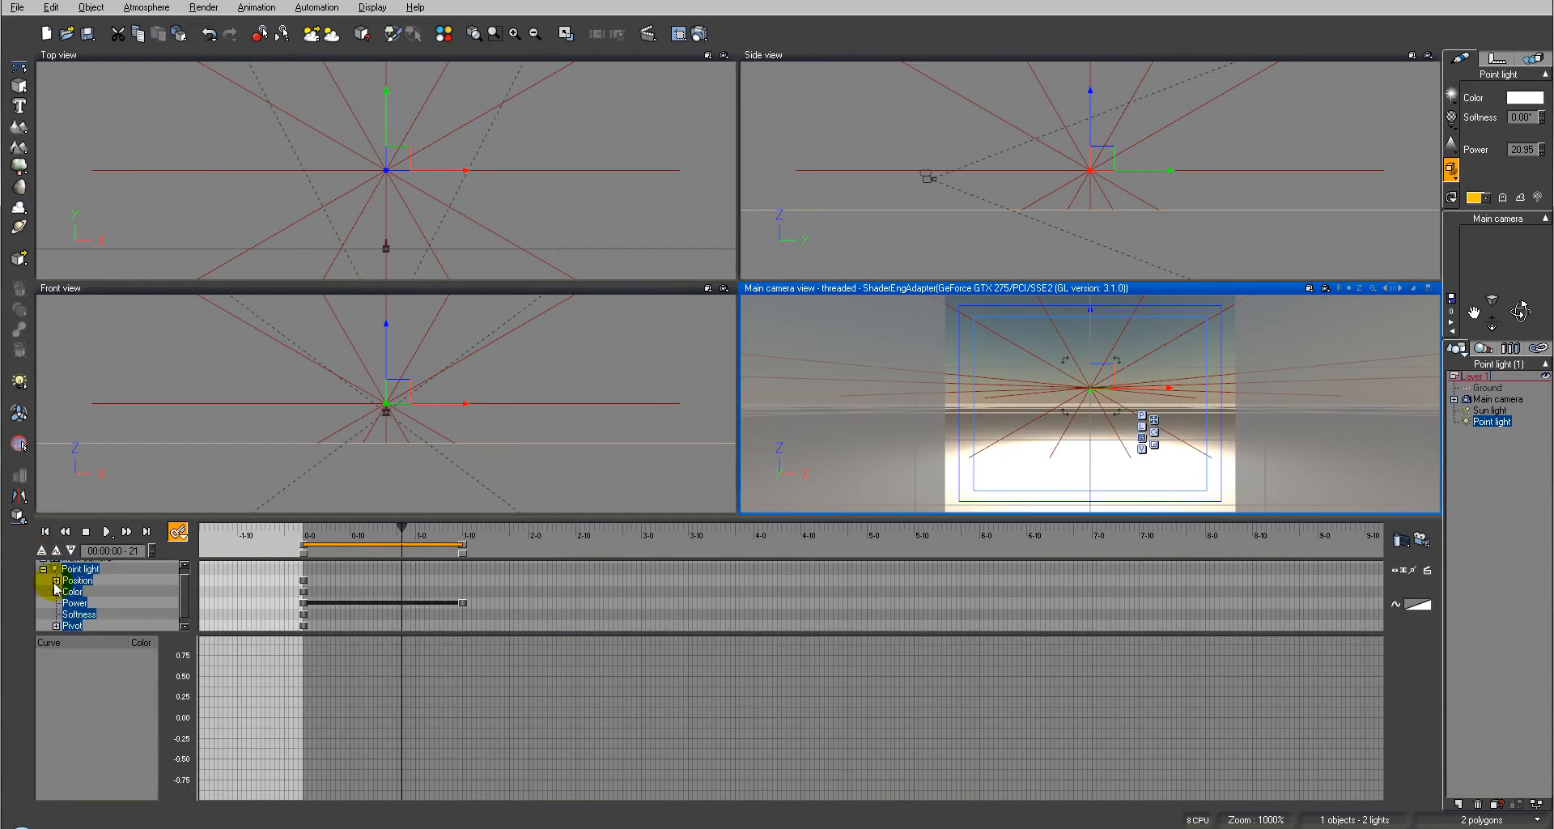
pyautogui.click(55, 580)
pyautogui.scroll(-3, 84, 609)
pyautogui.click(56, 592)
pyautogui.scroll(-1, 95, 609)
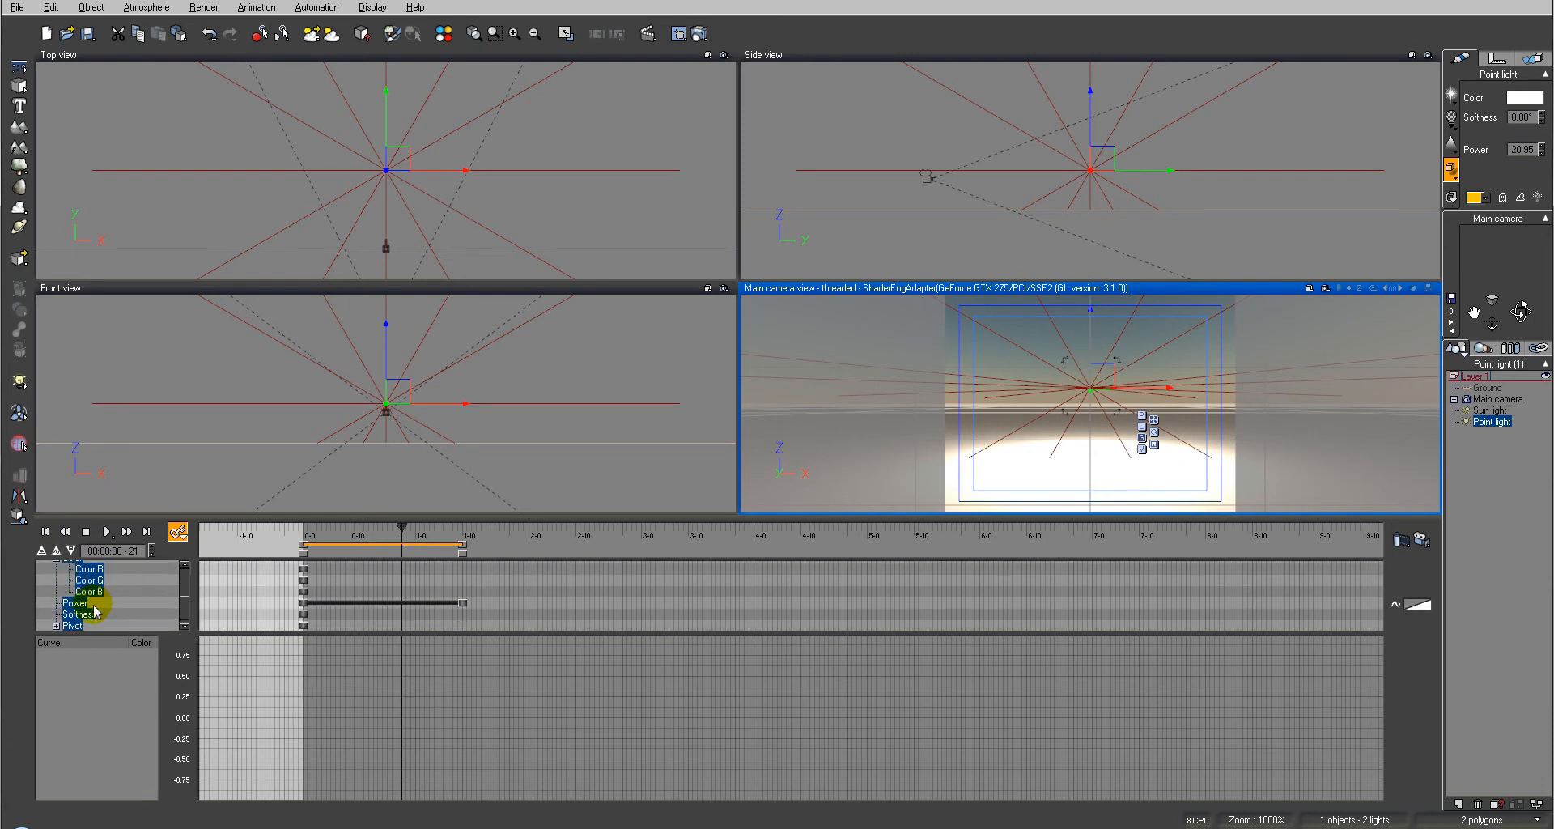
pyautogui.click(56, 626)
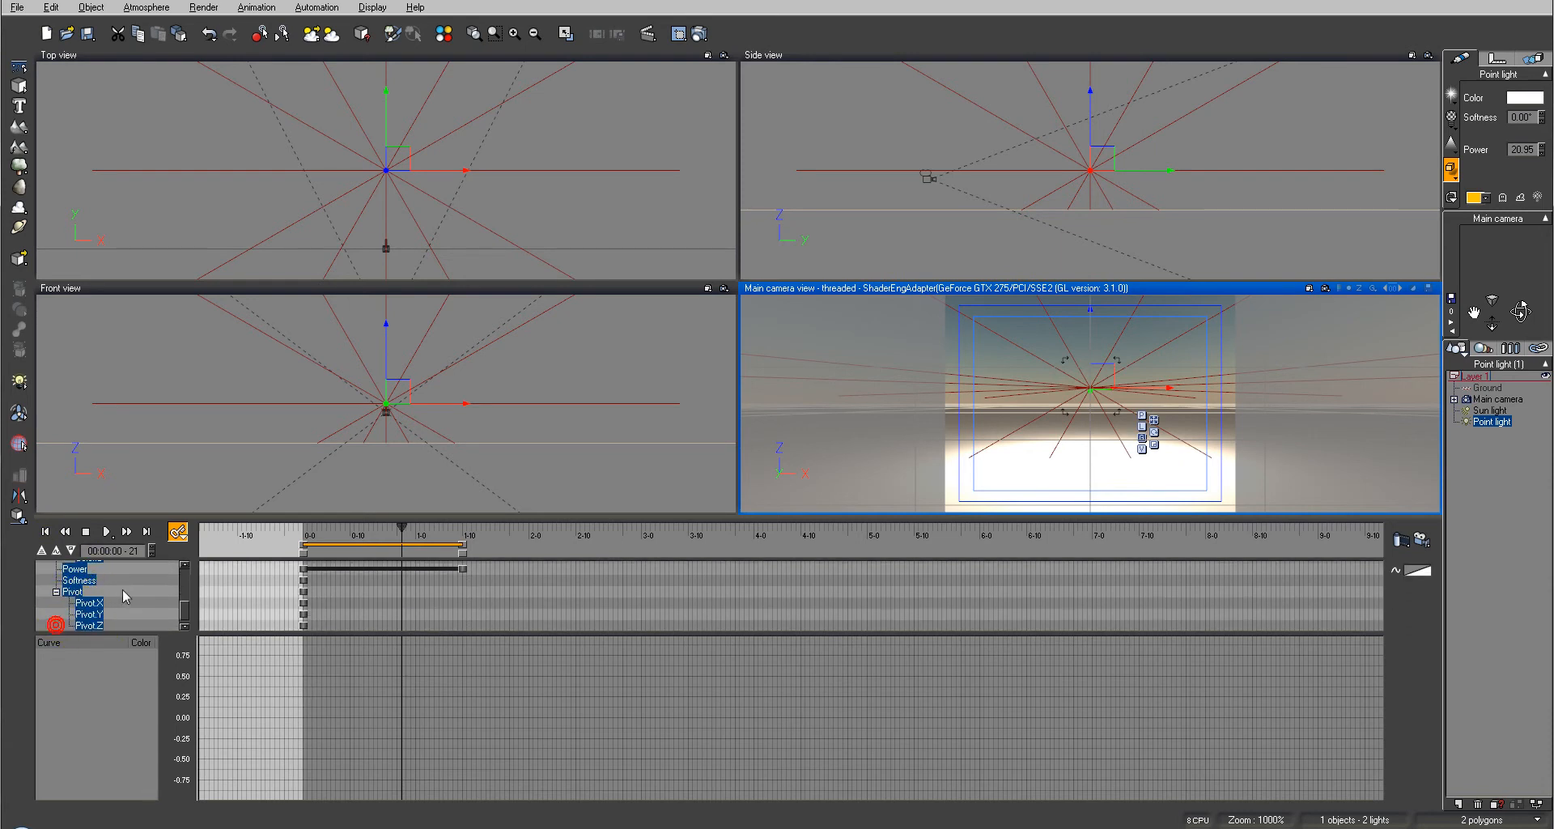
# Step: Display the animation curve of the point light's Power property
pyautogui.scroll(3, 139, 596)
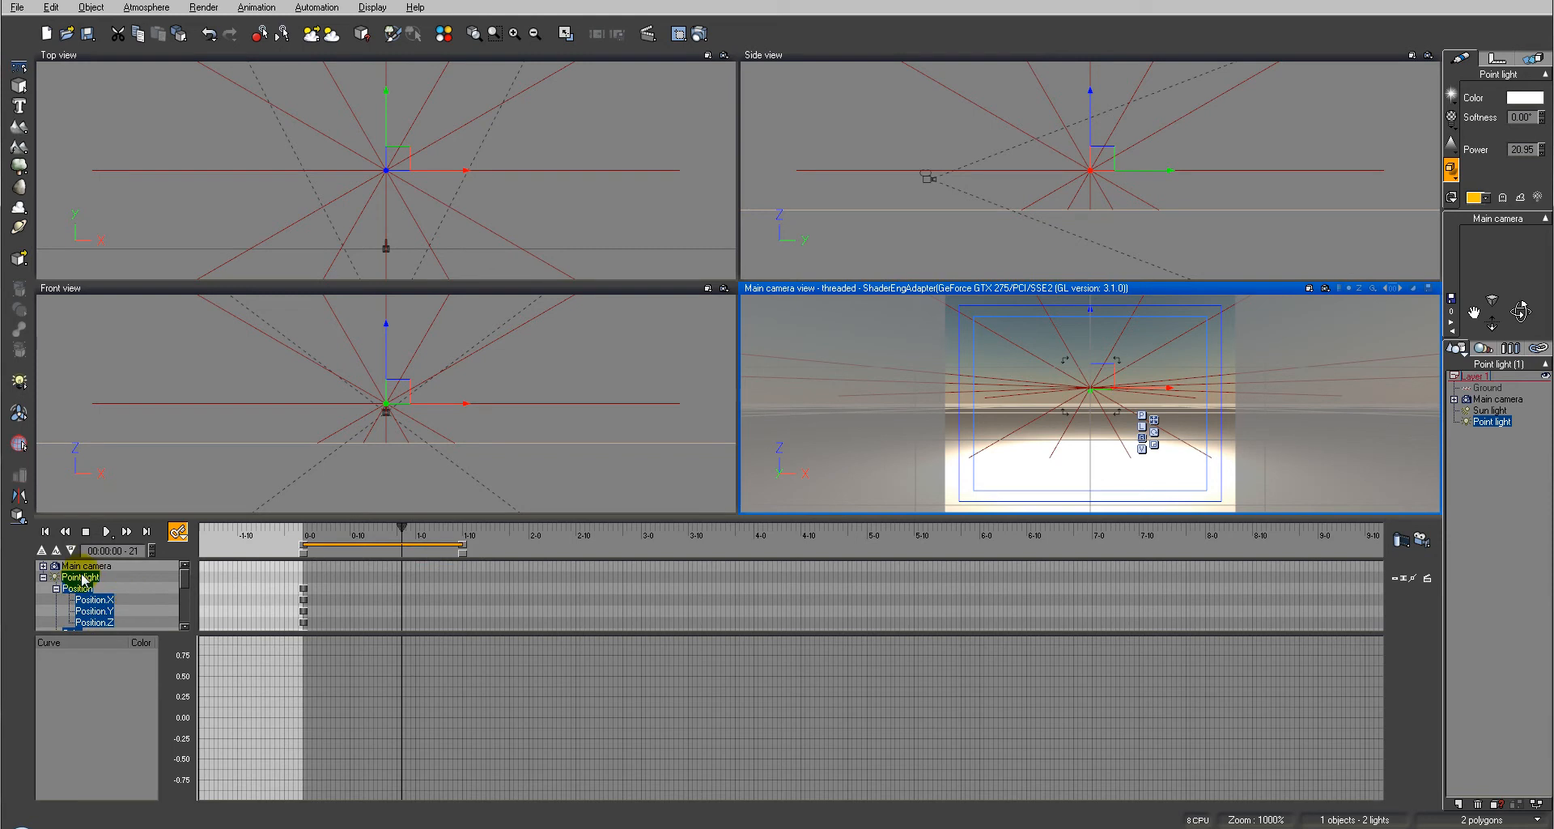
pyautogui.scroll(-1, 105, 597)
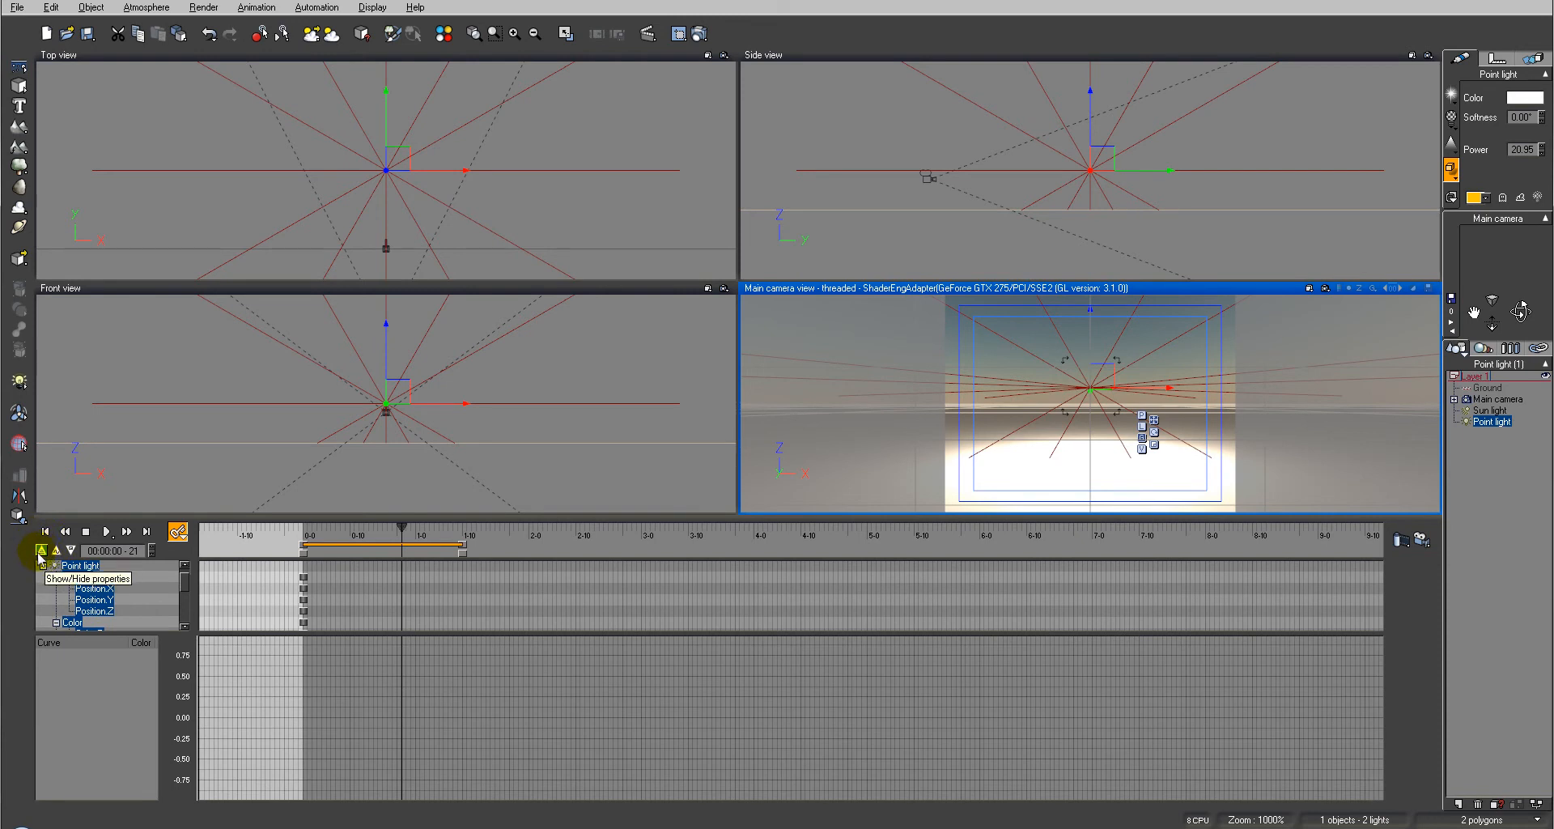
pyautogui.scroll(-2, 118, 601)
pyautogui.scroll(-4, 117, 600)
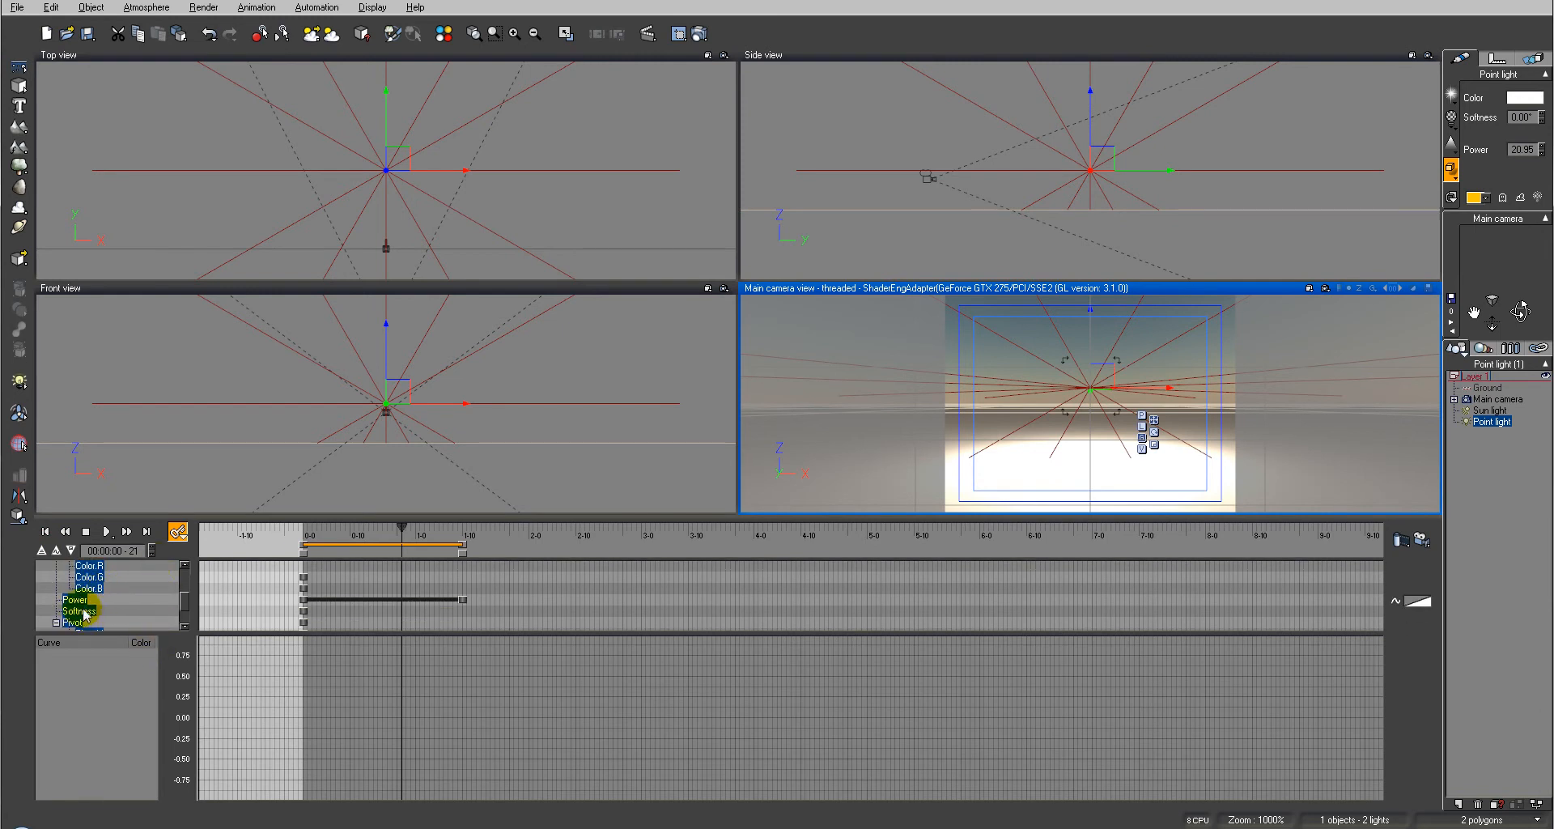
pyautogui.click(79, 600)
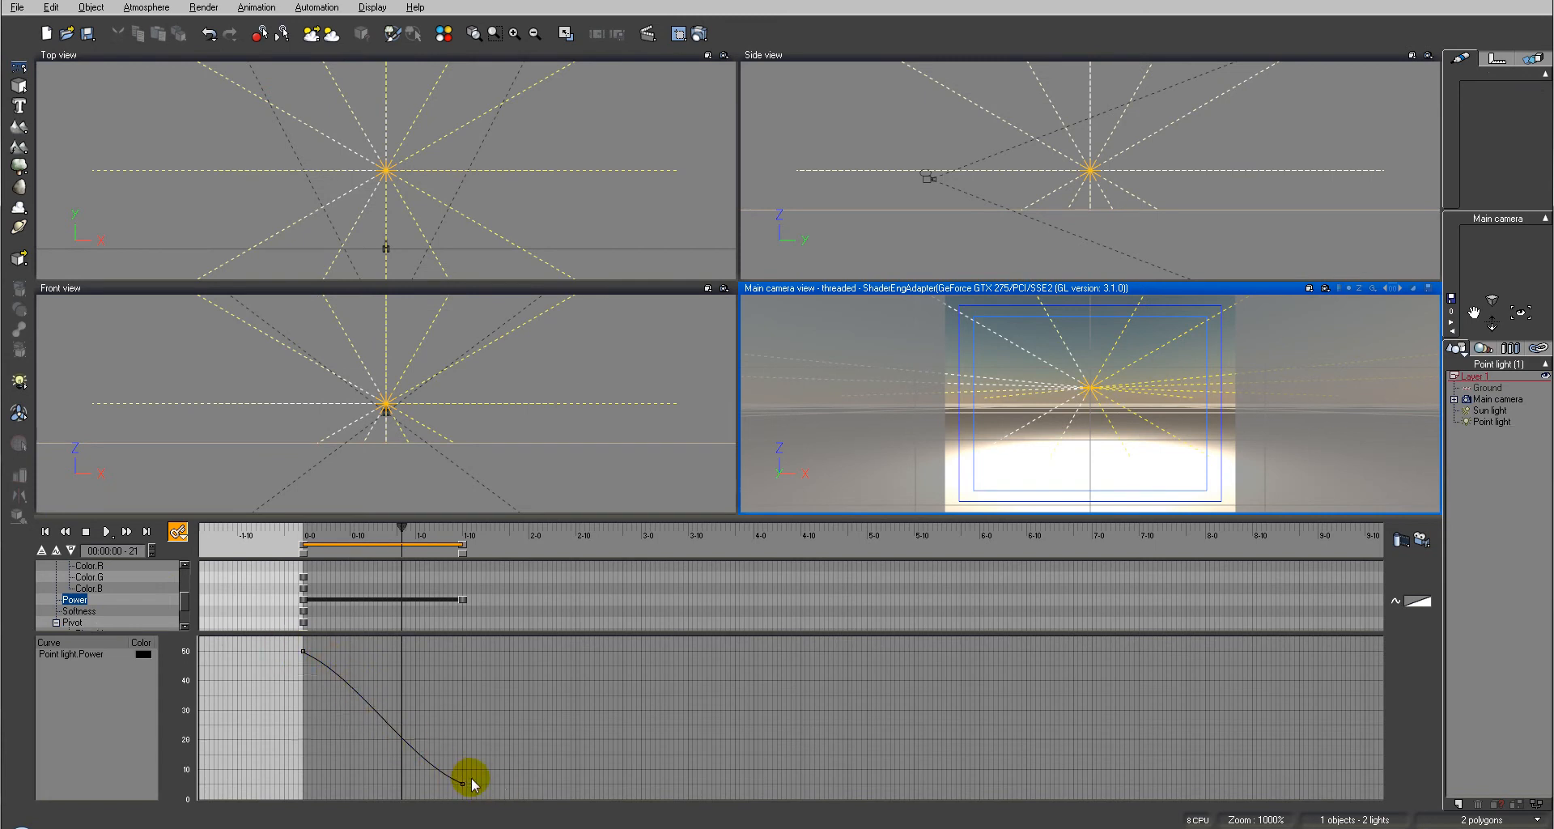
# Step: Insert three intermediate keyframes on the Power curve and reposition them into an early dip, a hump and a steep final drop
pyautogui.moveTo(403, 527)
pyautogui.mouseDown()
pyautogui.moveTo(329, 527)
pyautogui.moveTo(402, 528)
pyautogui.moveTo(383, 528)
pyautogui.mouseUp()
pyautogui.doubleClick(350, 690)
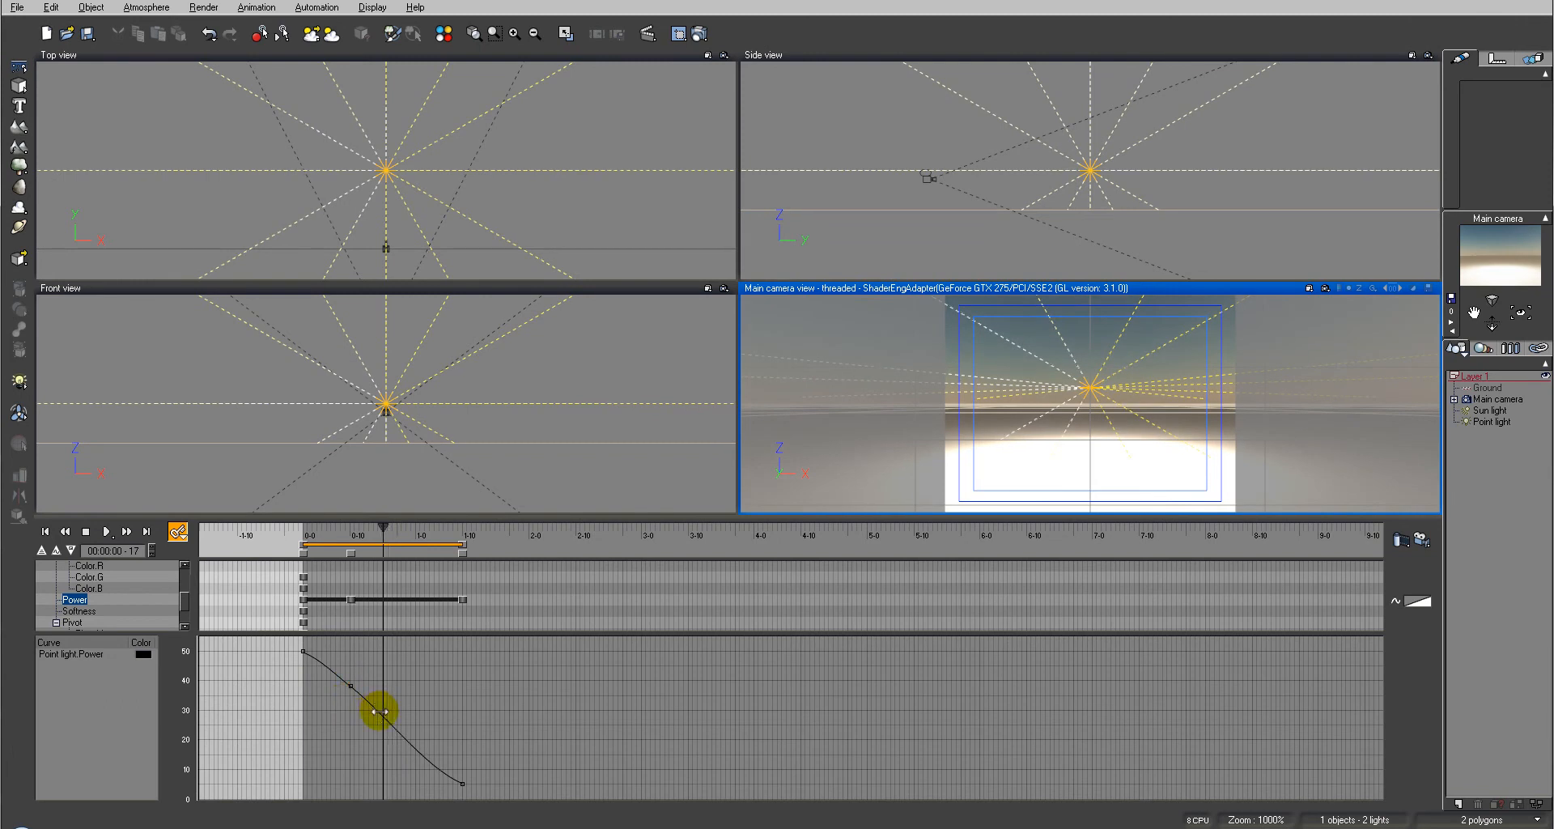
pyautogui.click(378, 713)
pyautogui.moveTo(380, 711); pyautogui.dragTo(388, 687)
pyautogui.doubleClick(429, 745)
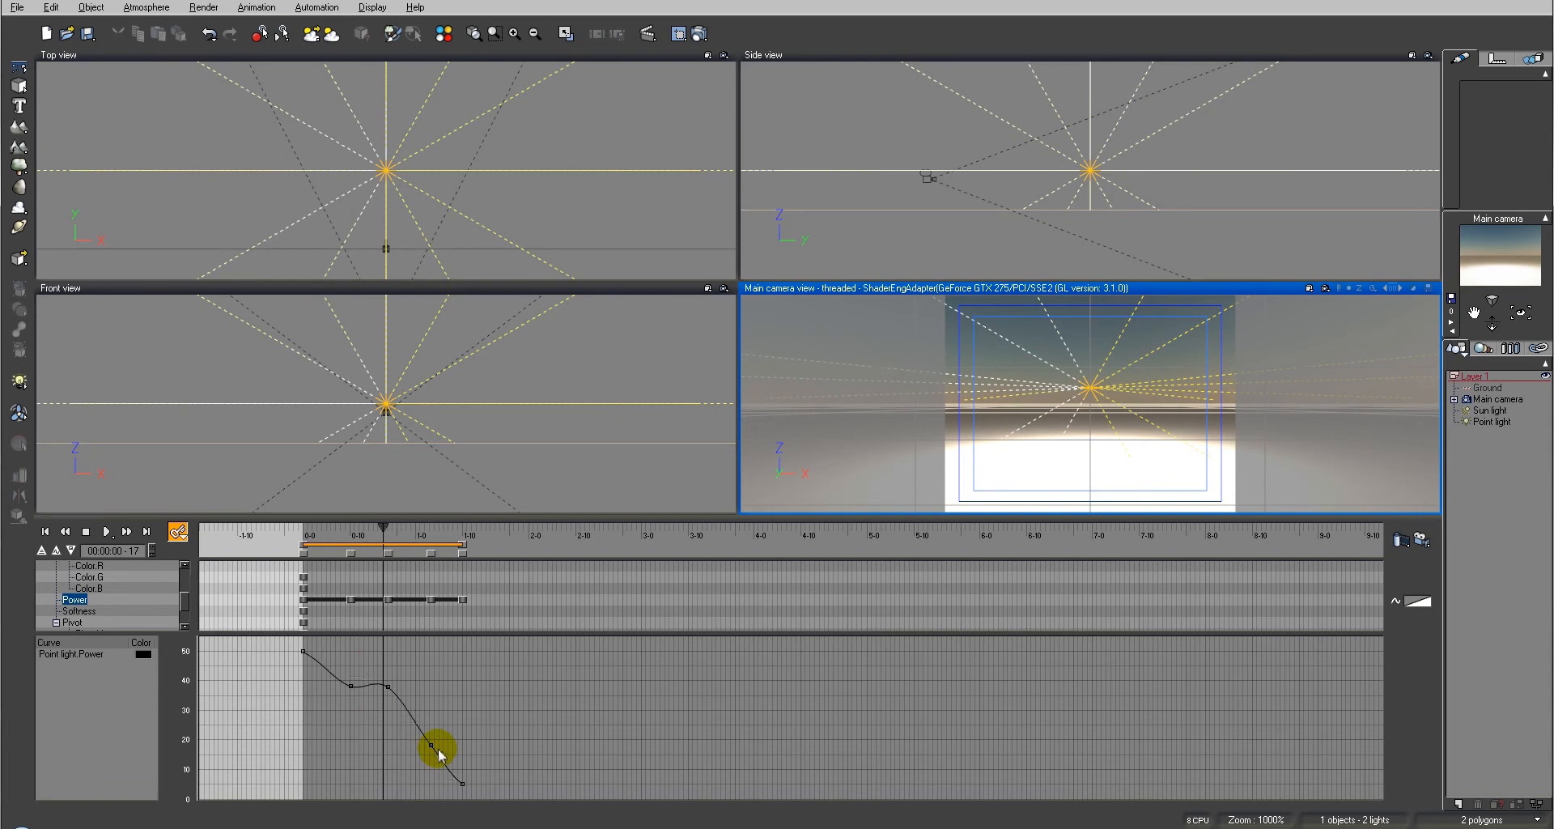
pyautogui.moveTo(430, 743); pyautogui.dragTo(445, 718)
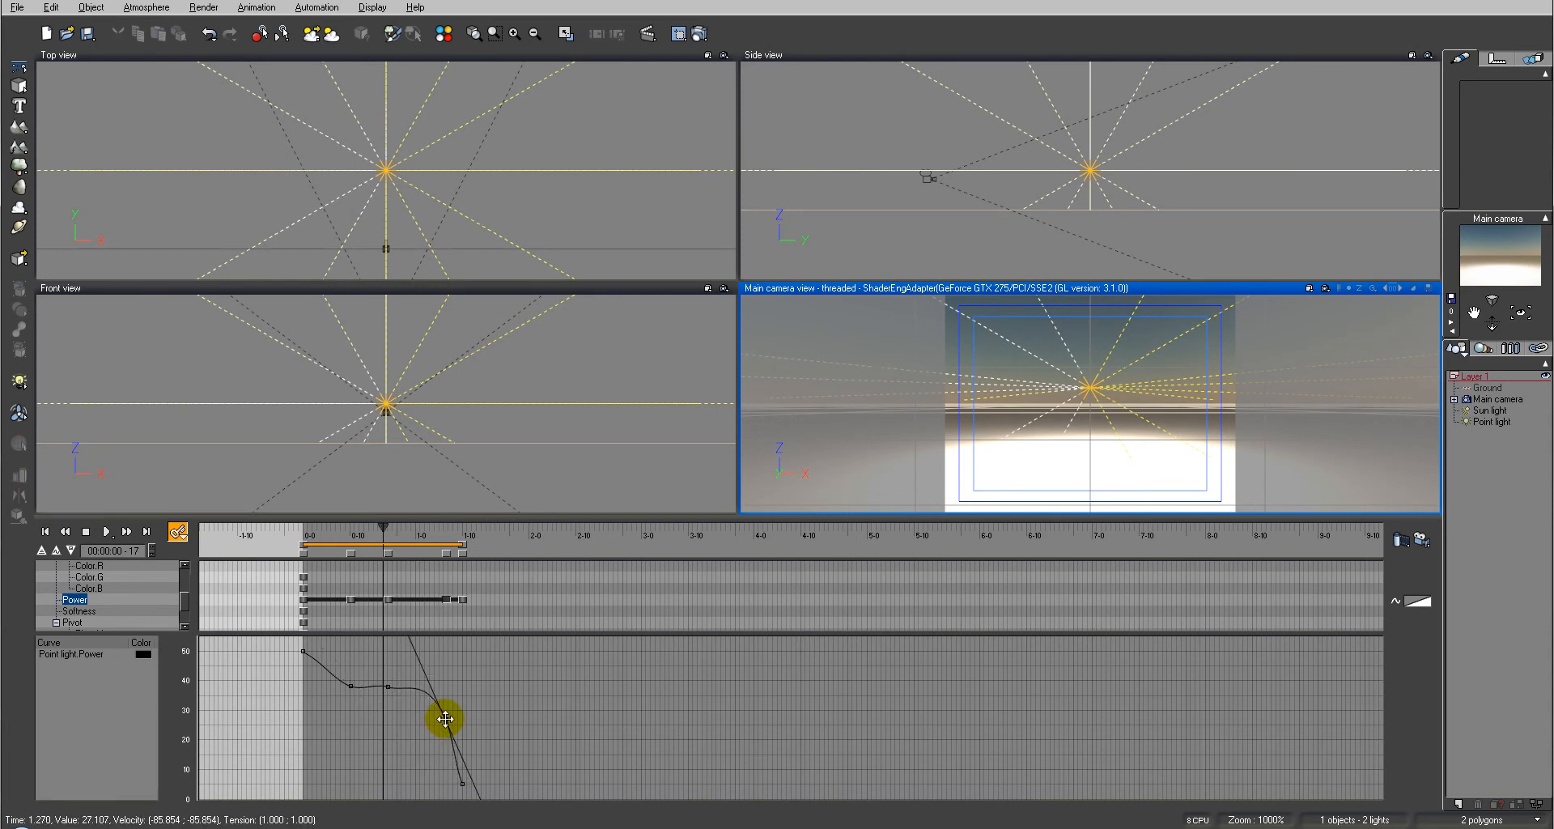
pyautogui.moveTo(348, 685)
pyautogui.mouseDown()
pyautogui.moveTo(330, 704)
pyautogui.moveTo(392, 686)
pyautogui.mouseUp()
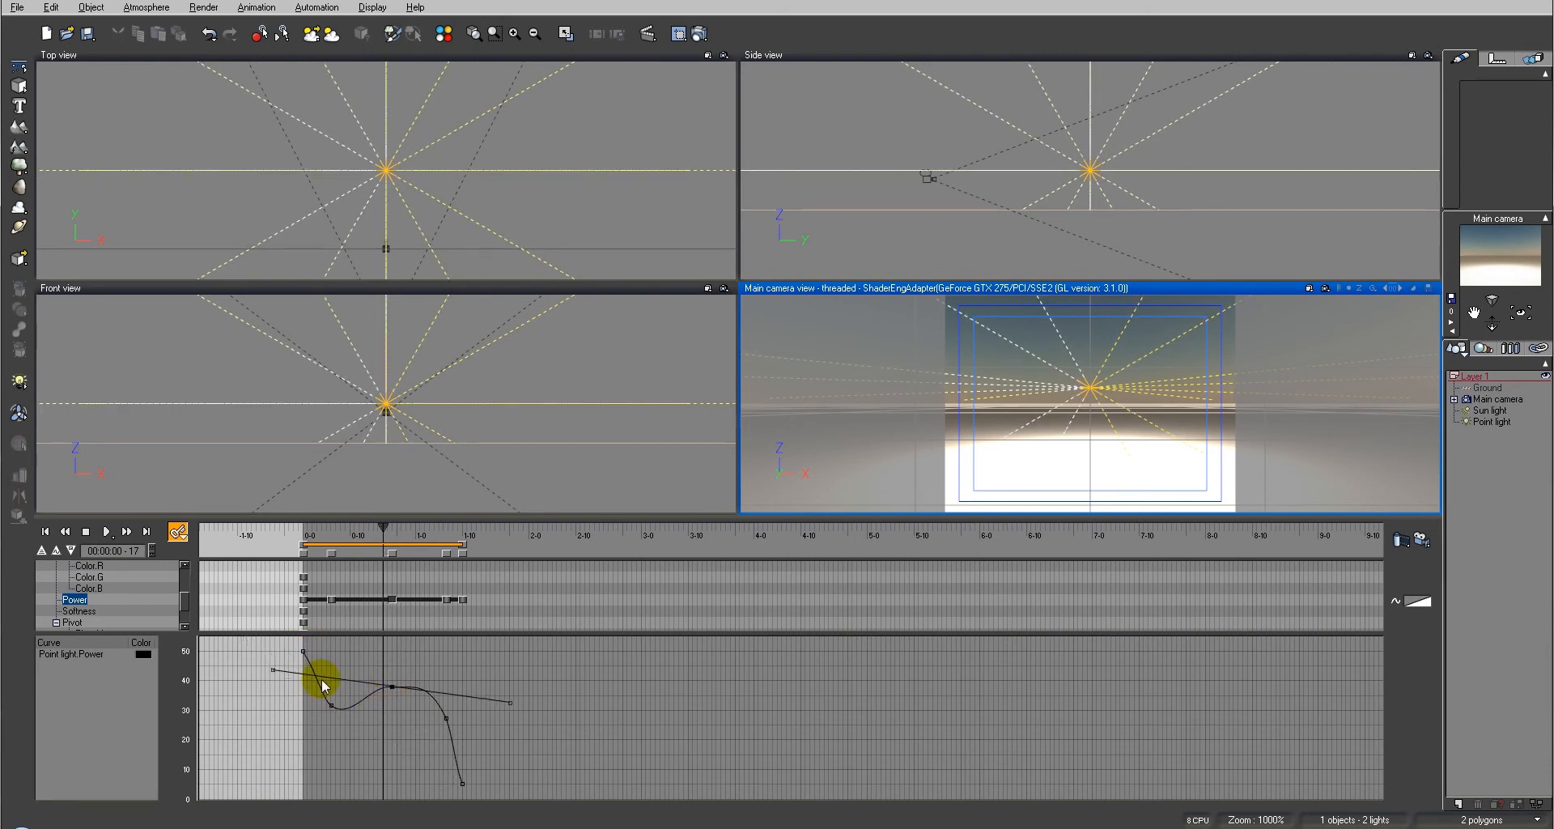
pyautogui.moveTo(381, 528); pyautogui.dragTo(341, 582)
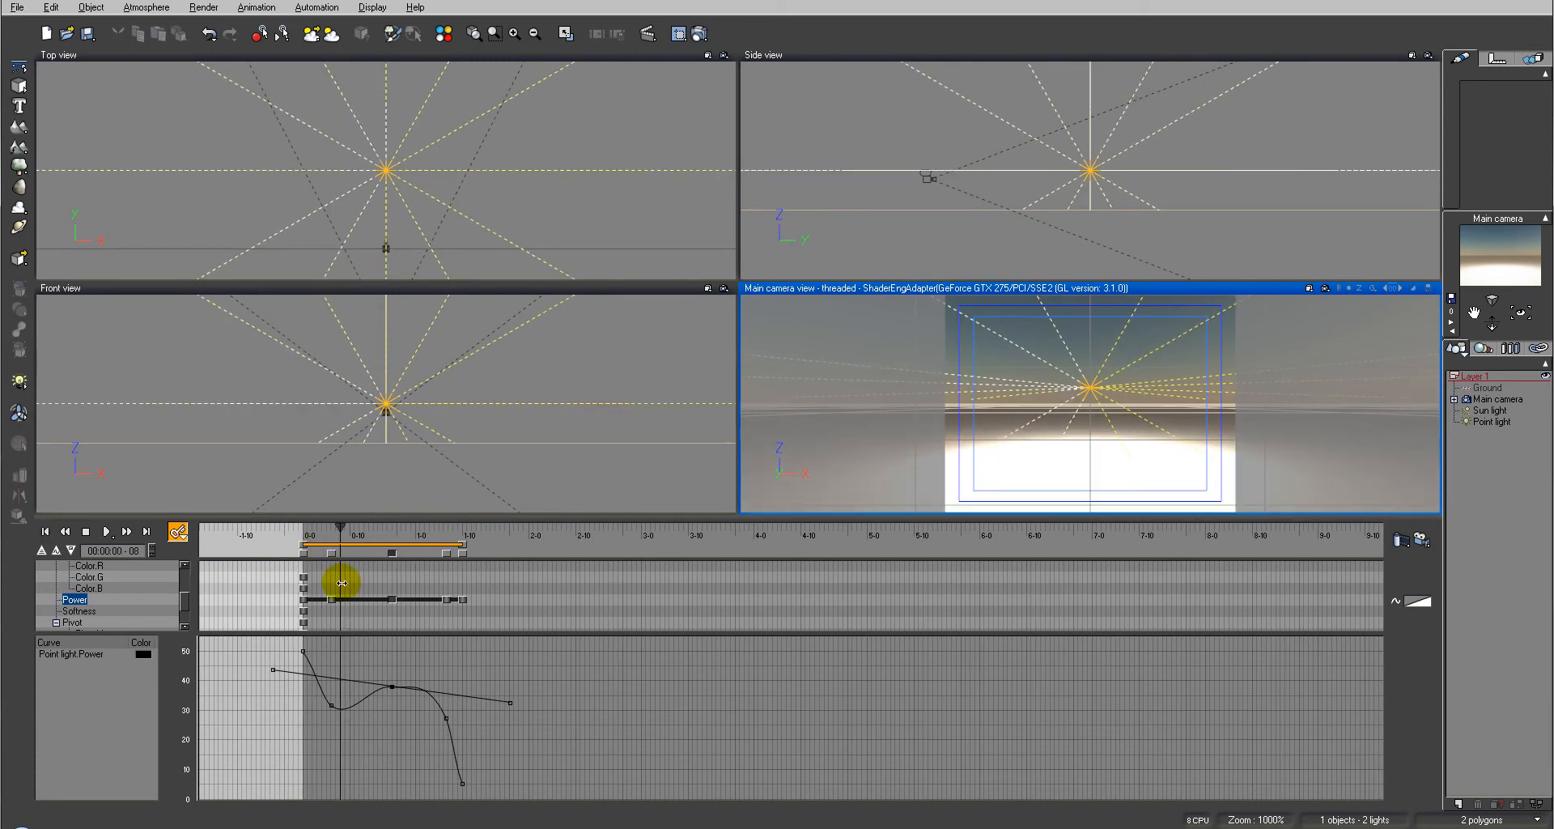
# Step: Apply the Random filter from the Time Splines collection to the Power track and scrub to 00:00:00-19 to preview it
pyautogui.click(1409, 603)
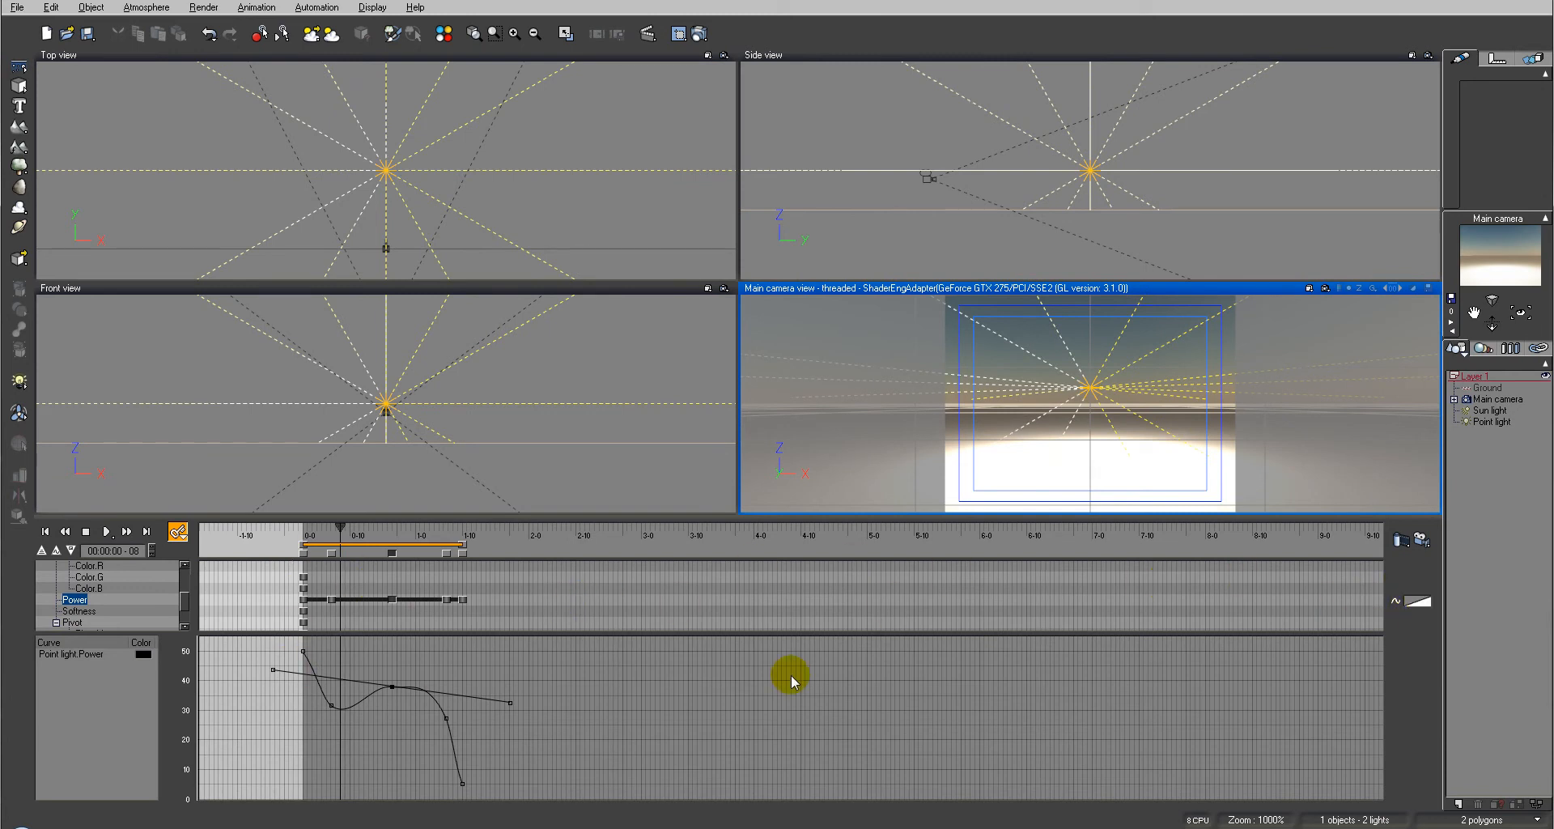
pyautogui.click(1398, 602)
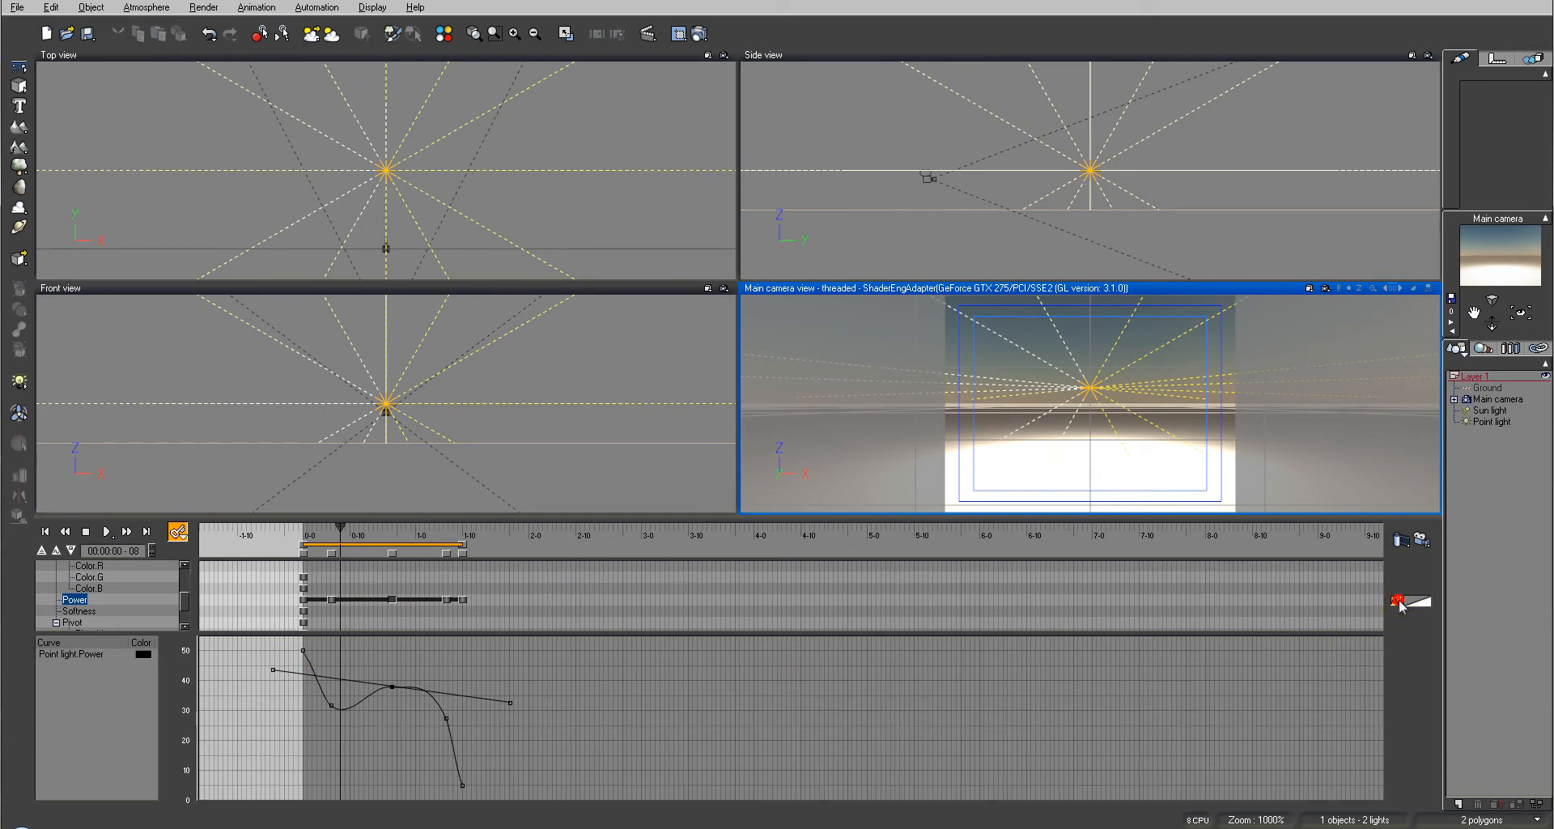
pyautogui.click(1424, 604)
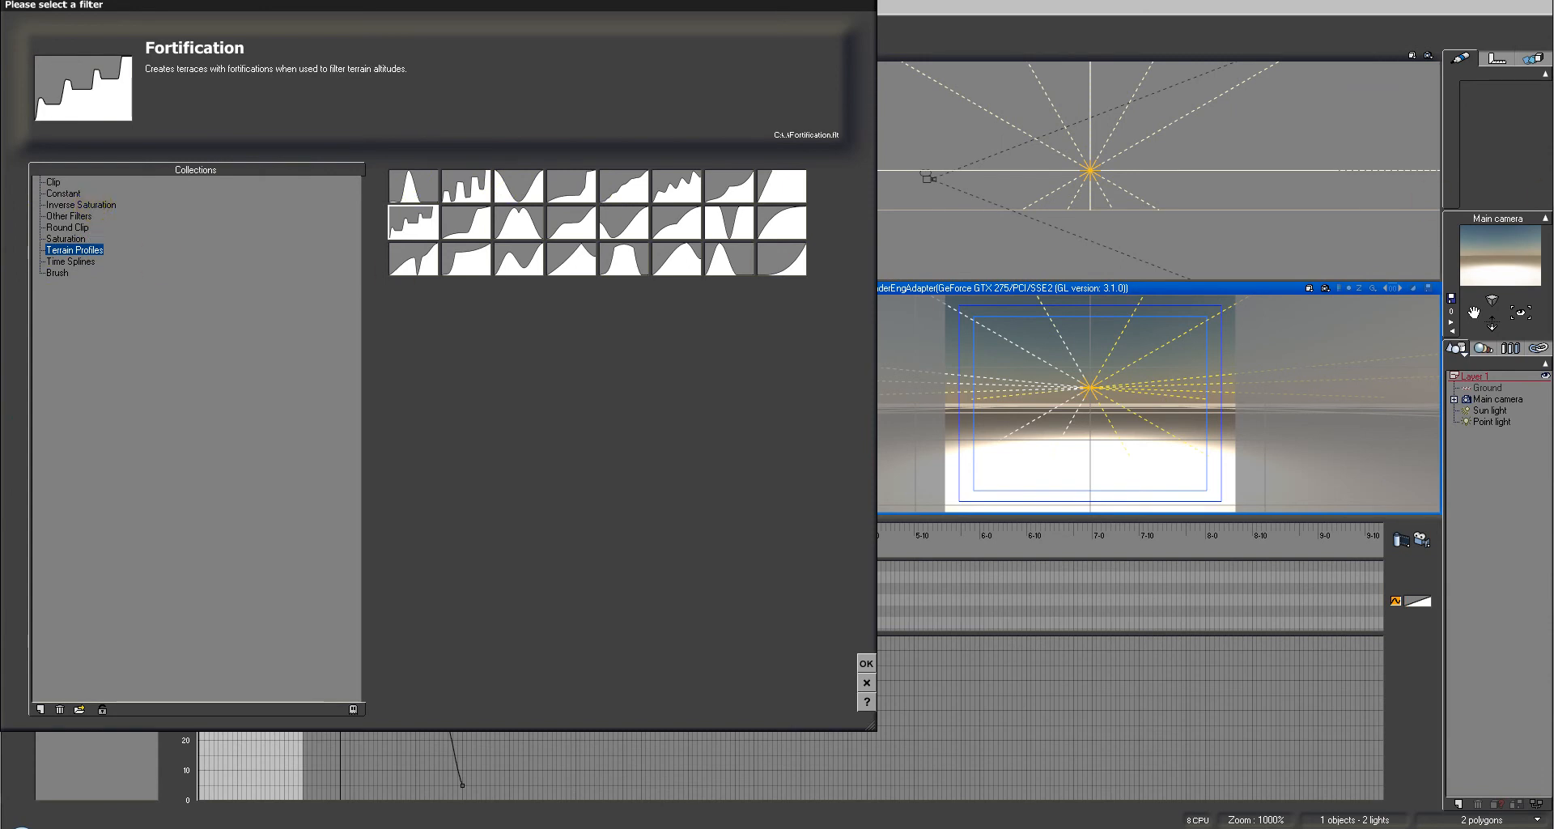
pyautogui.click(80, 260)
pyautogui.click(412, 296)
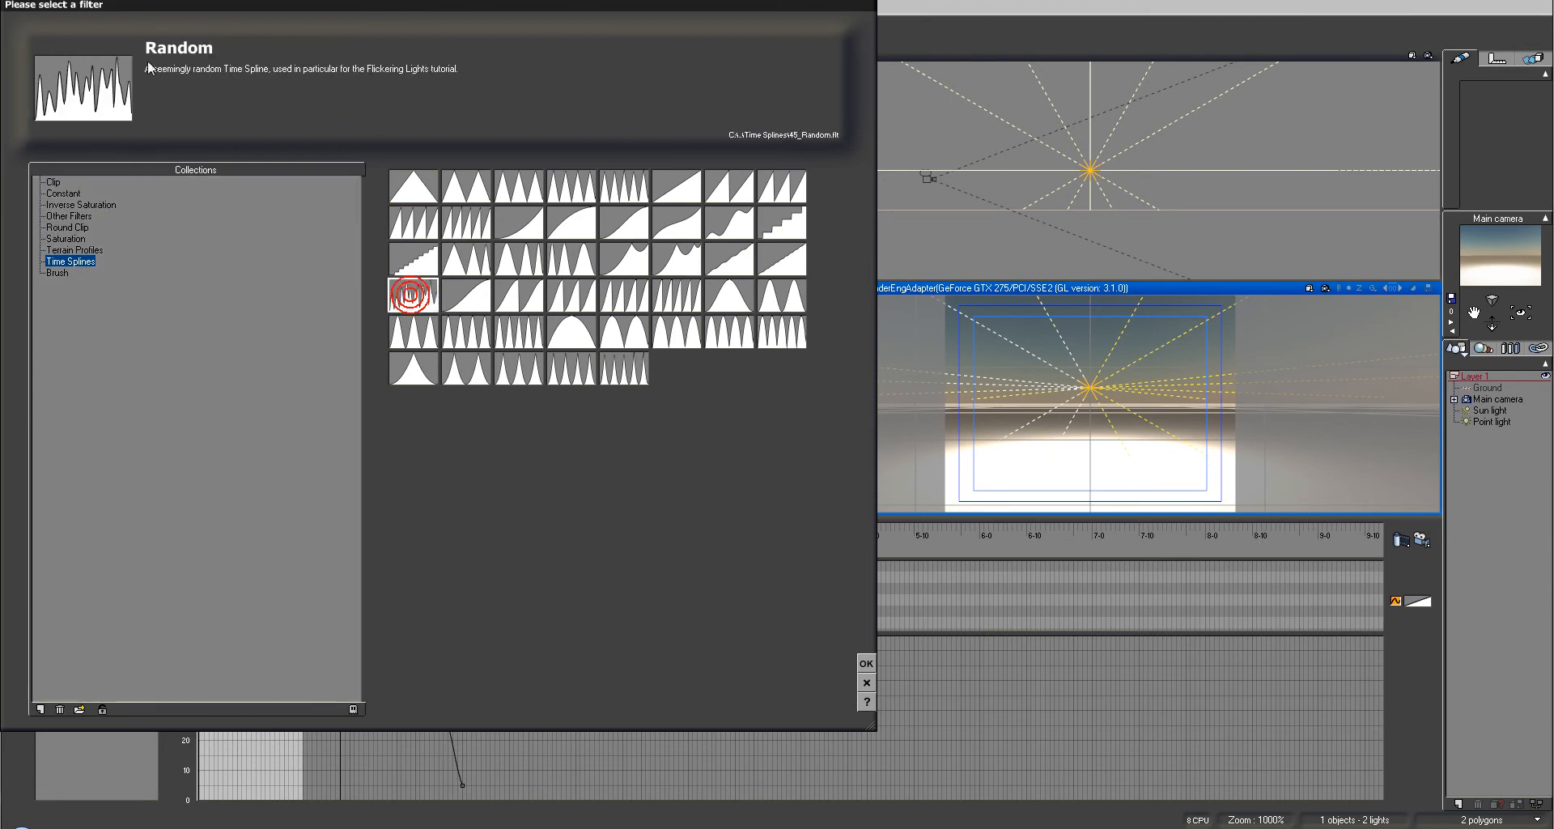
pyautogui.click(866, 664)
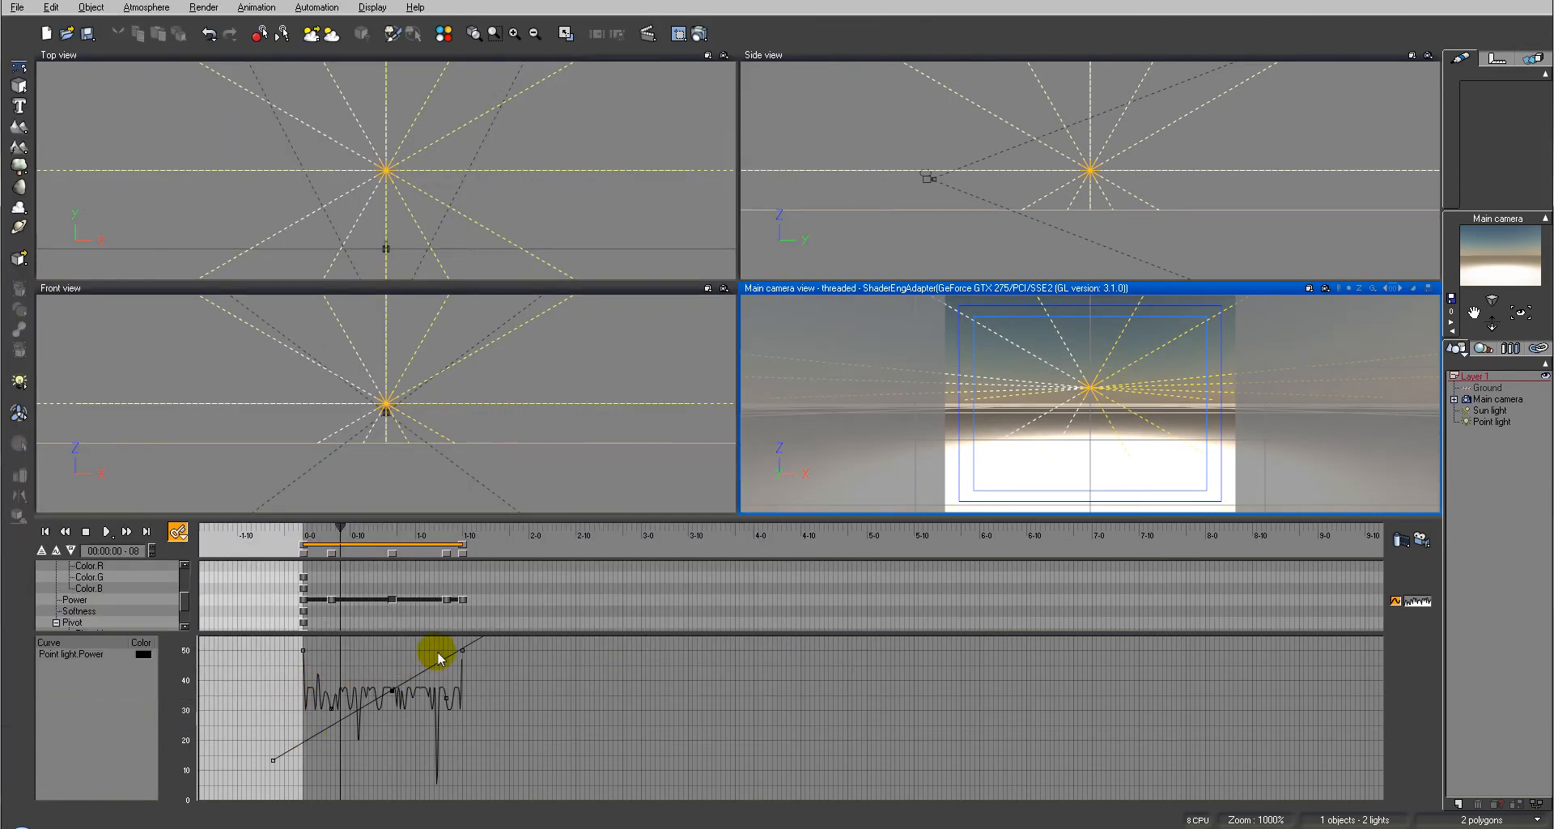
pyautogui.moveTo(340, 527); pyautogui.dragTo(392, 531)
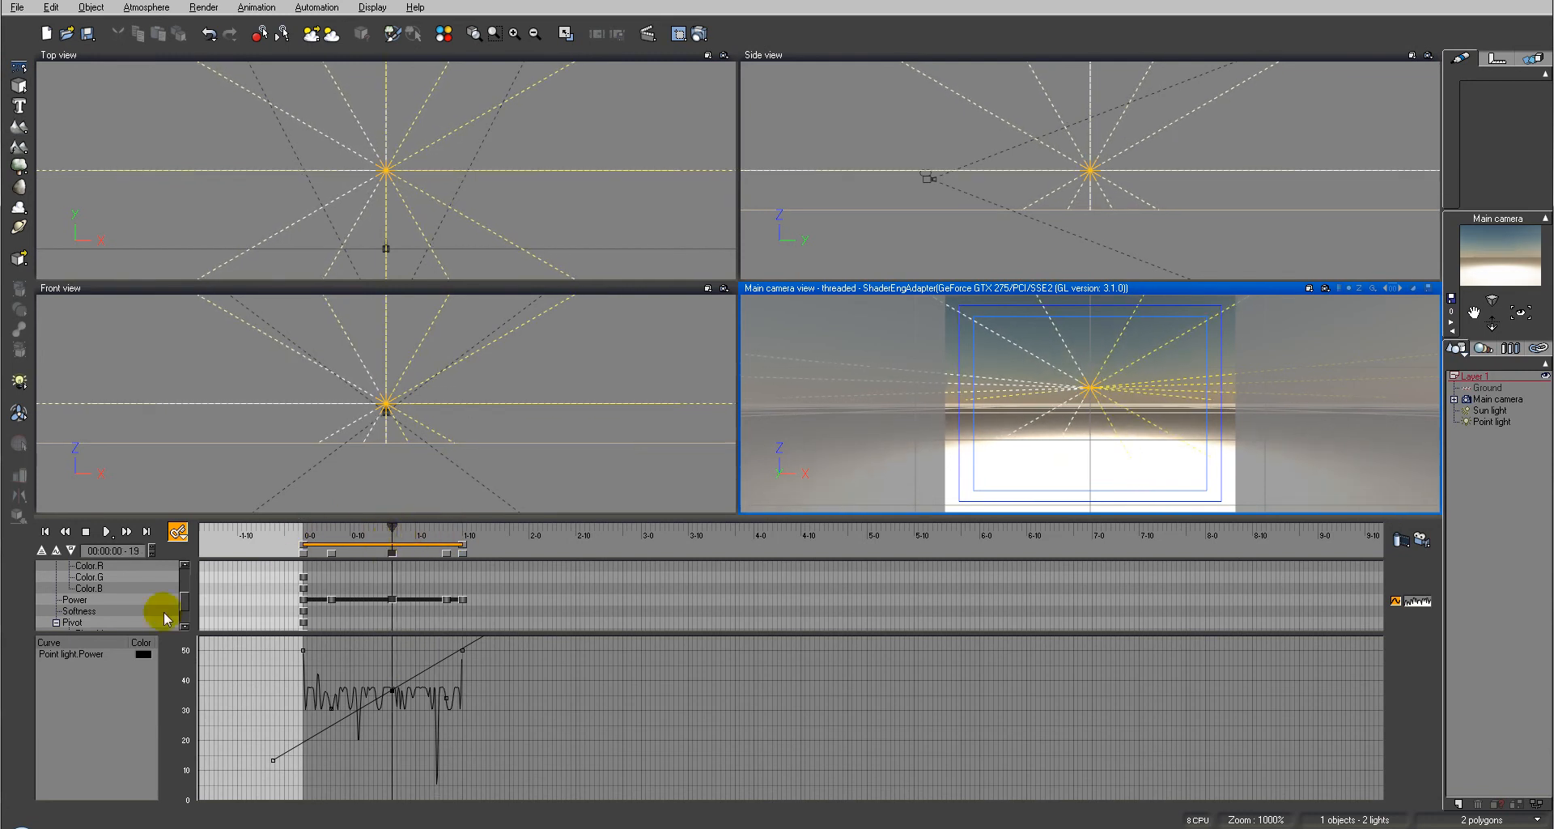
# Step: Add the point light's Color.R curve to the graph, replace Power's filter with a smooth rising Time Splines curve, and scrub to 00:00:00-23
pyautogui.moveTo(184, 609); pyautogui.dragTo(184, 599)
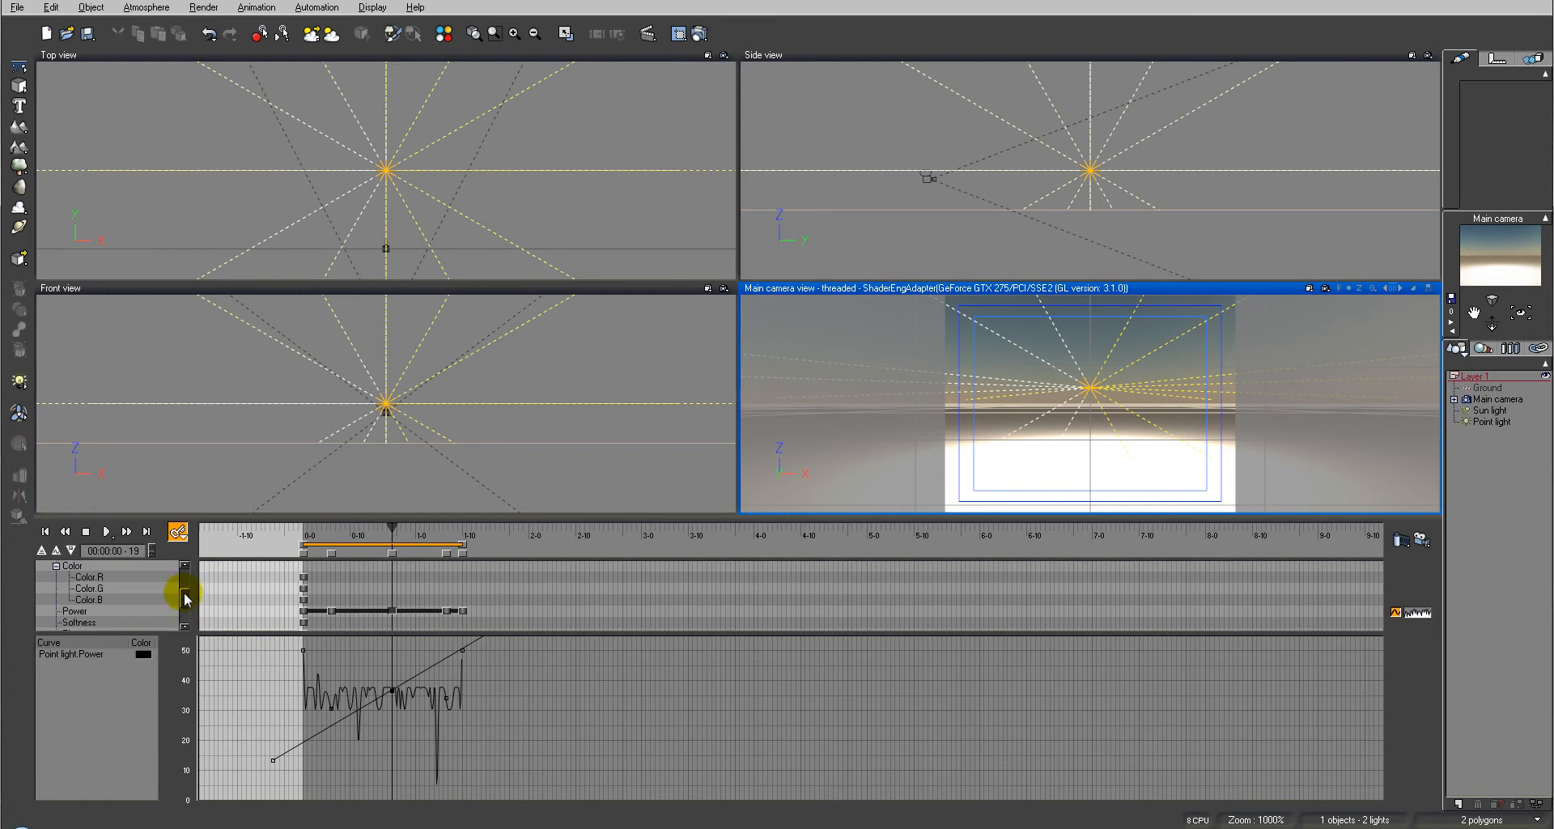
pyautogui.click(80, 576)
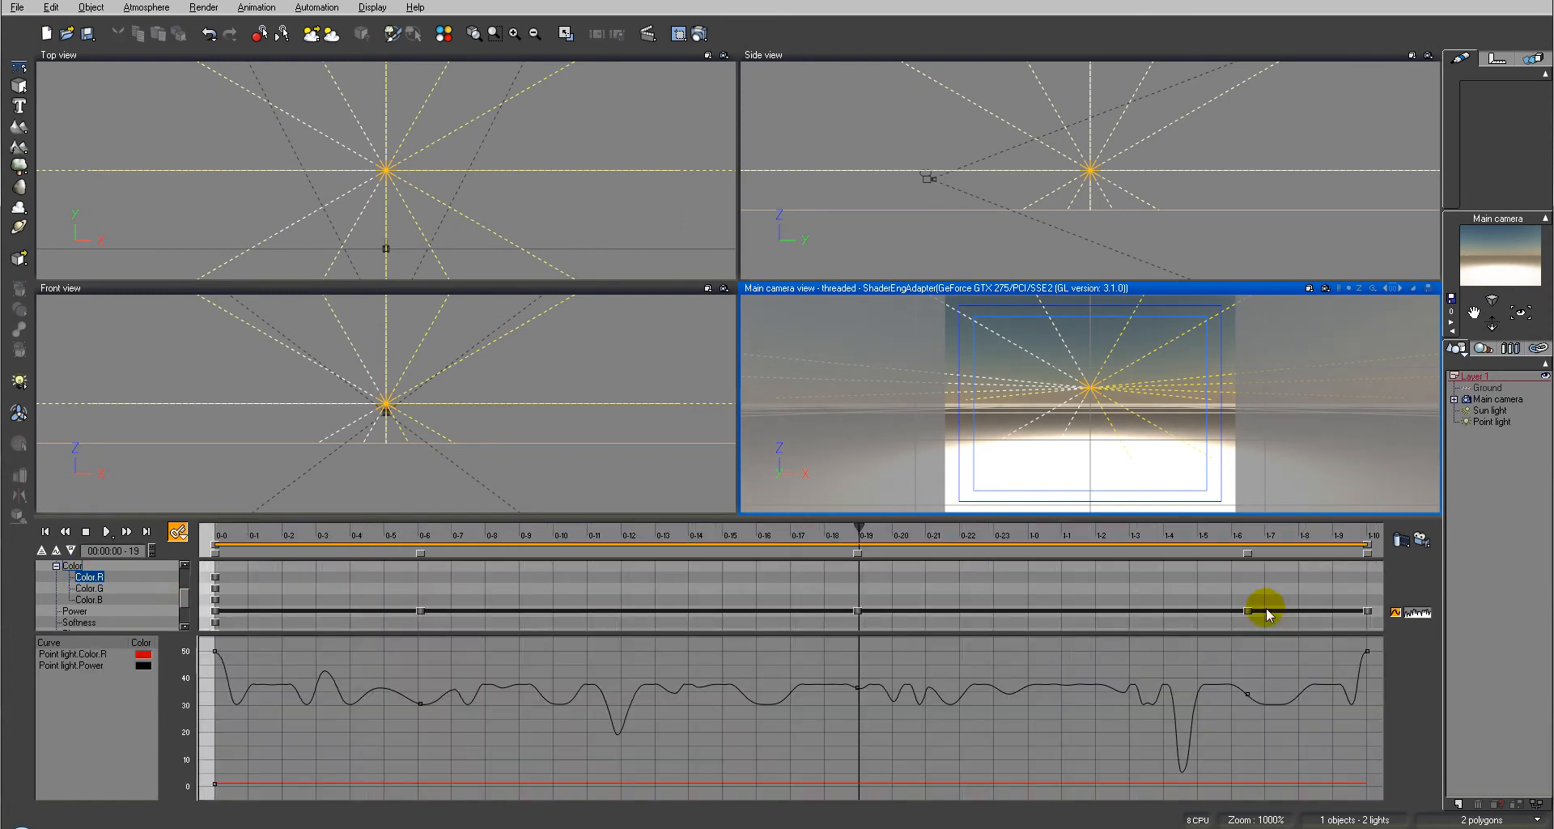
pyautogui.click(1418, 613)
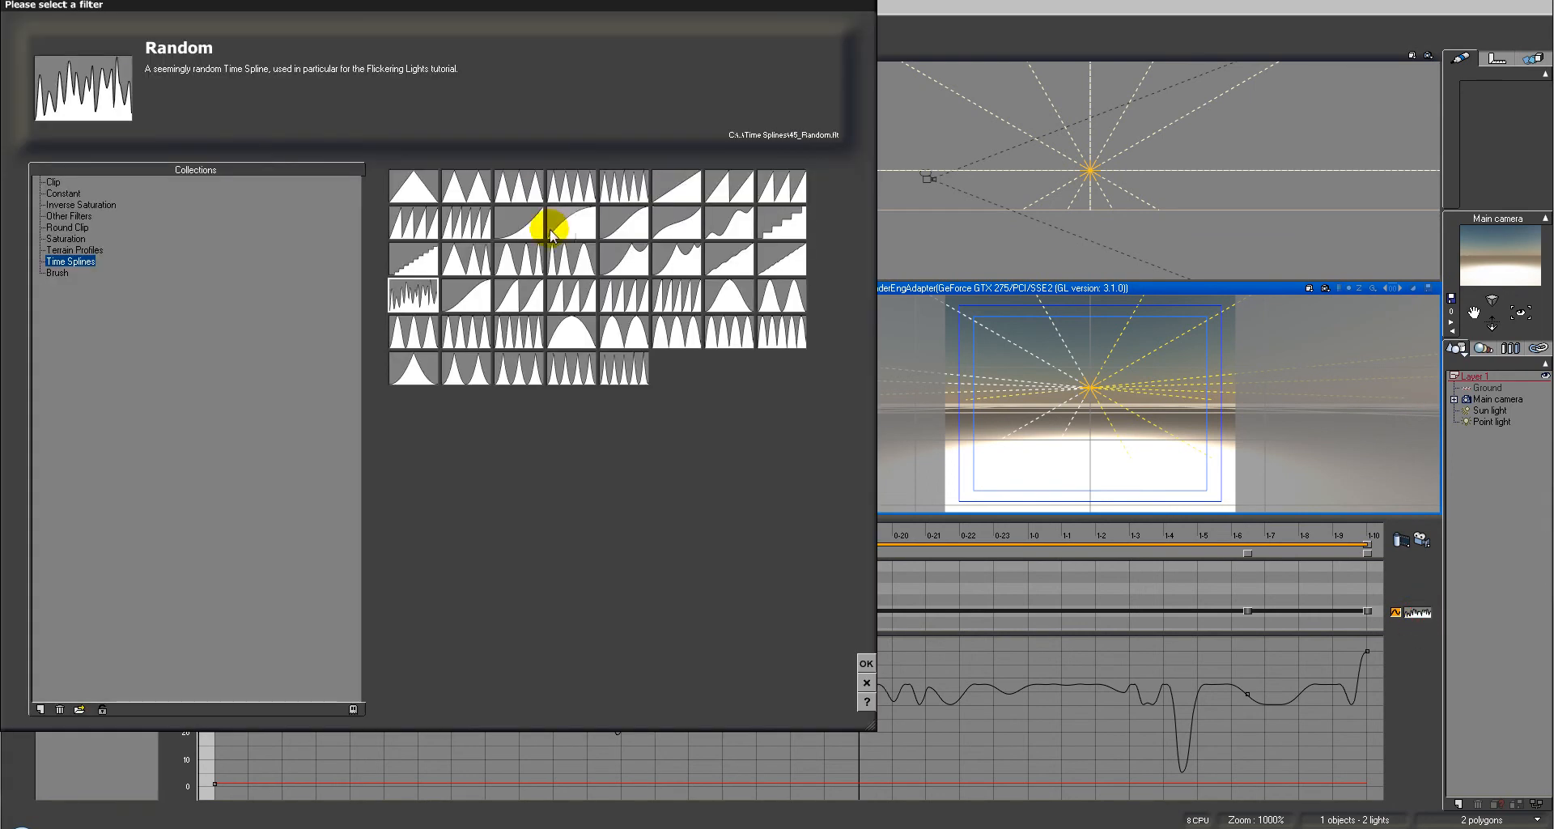
pyautogui.click(550, 229)
pyautogui.click(866, 663)
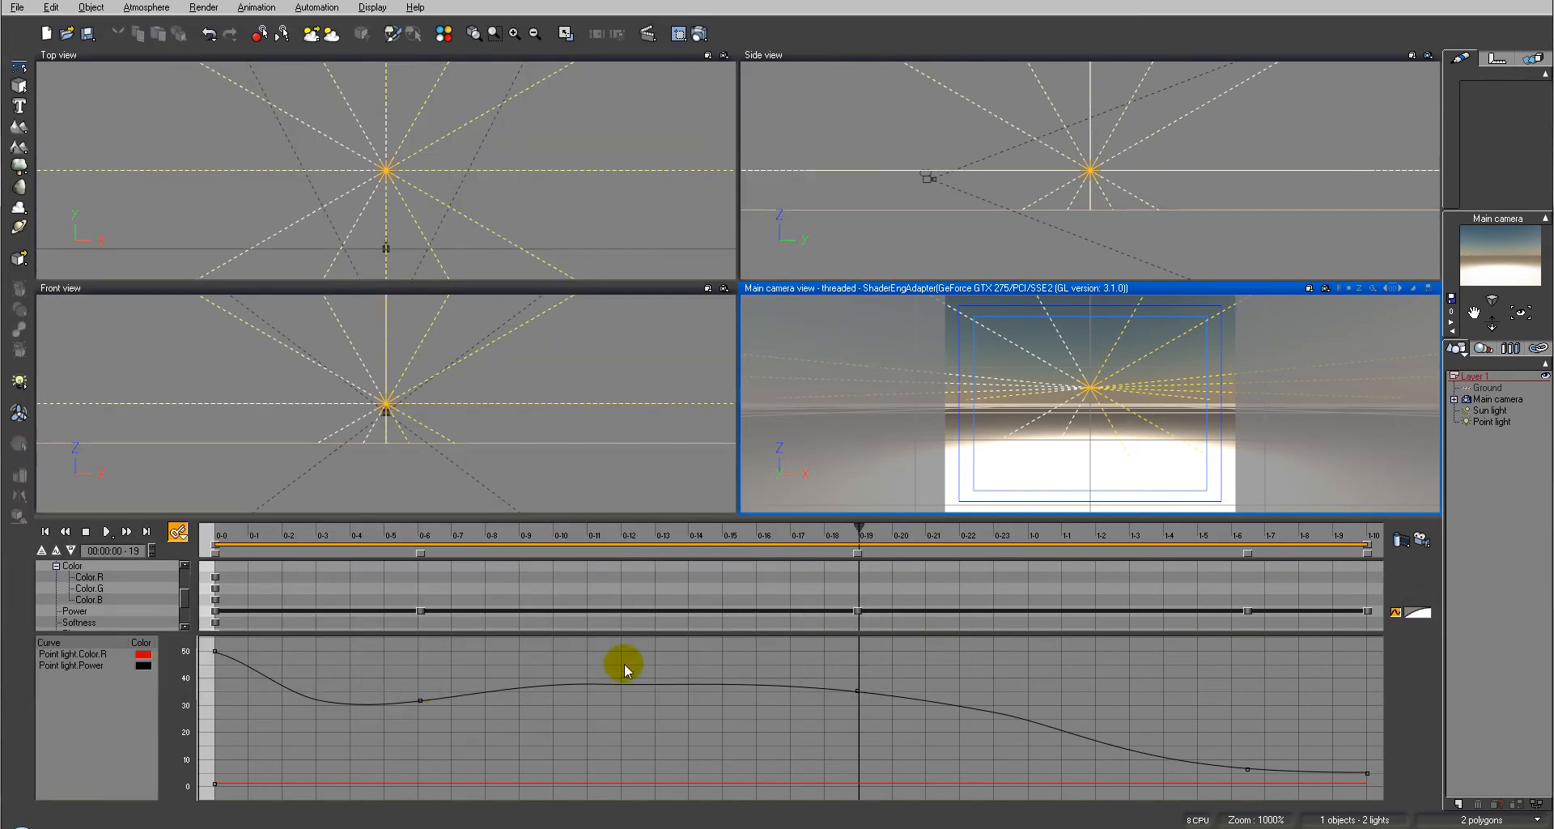
pyautogui.moveTo(860, 530); pyautogui.dragTo(1002, 538)
# Step: Examine the Color.G and Color.B curves alongside Power, then show the Power curve alone from frame 0 onward
pyautogui.click(98, 588)
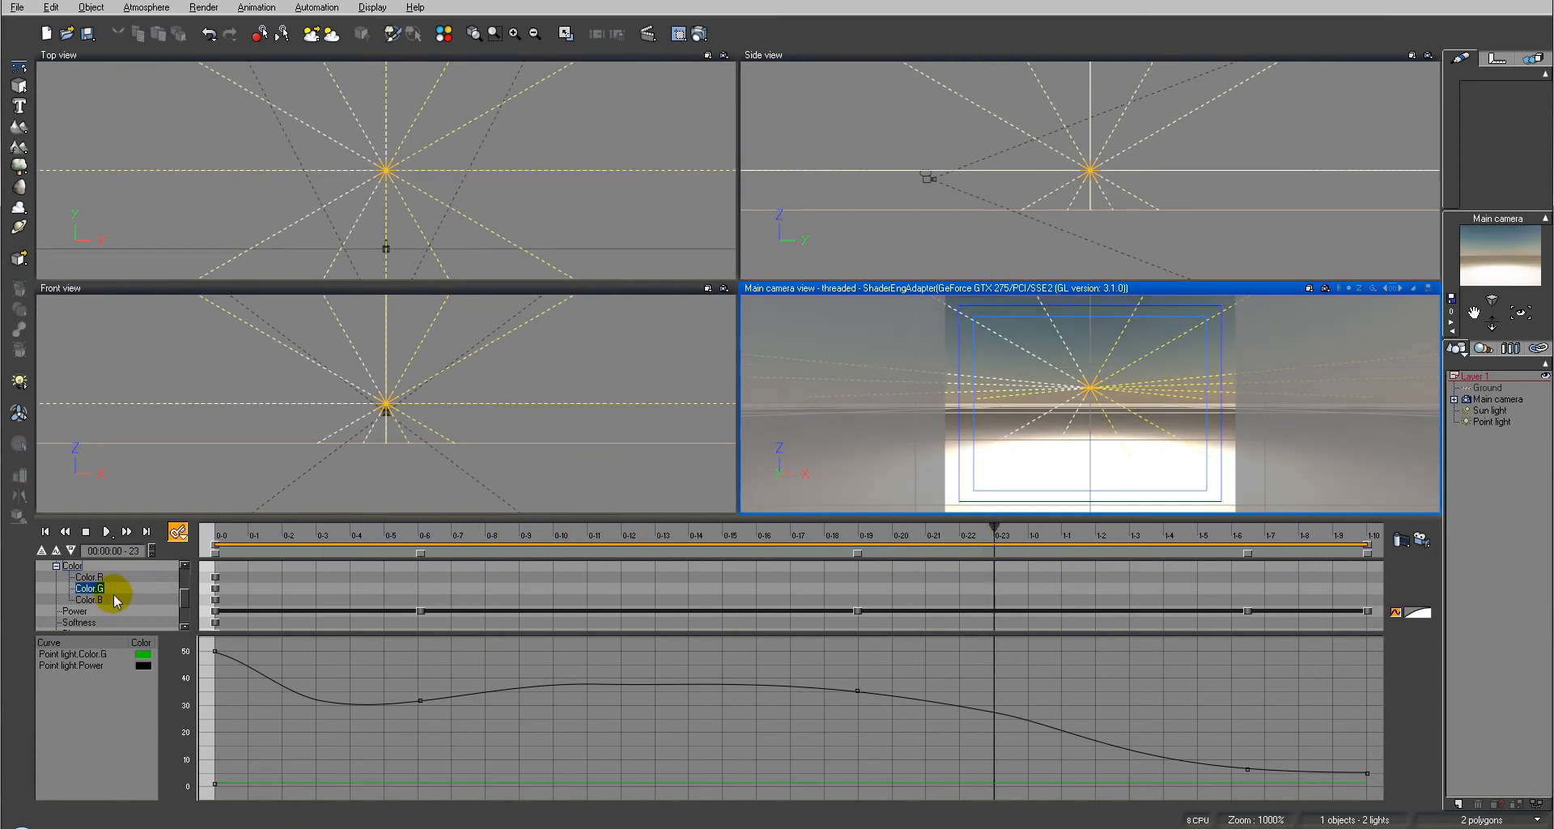
pyautogui.click(112, 600)
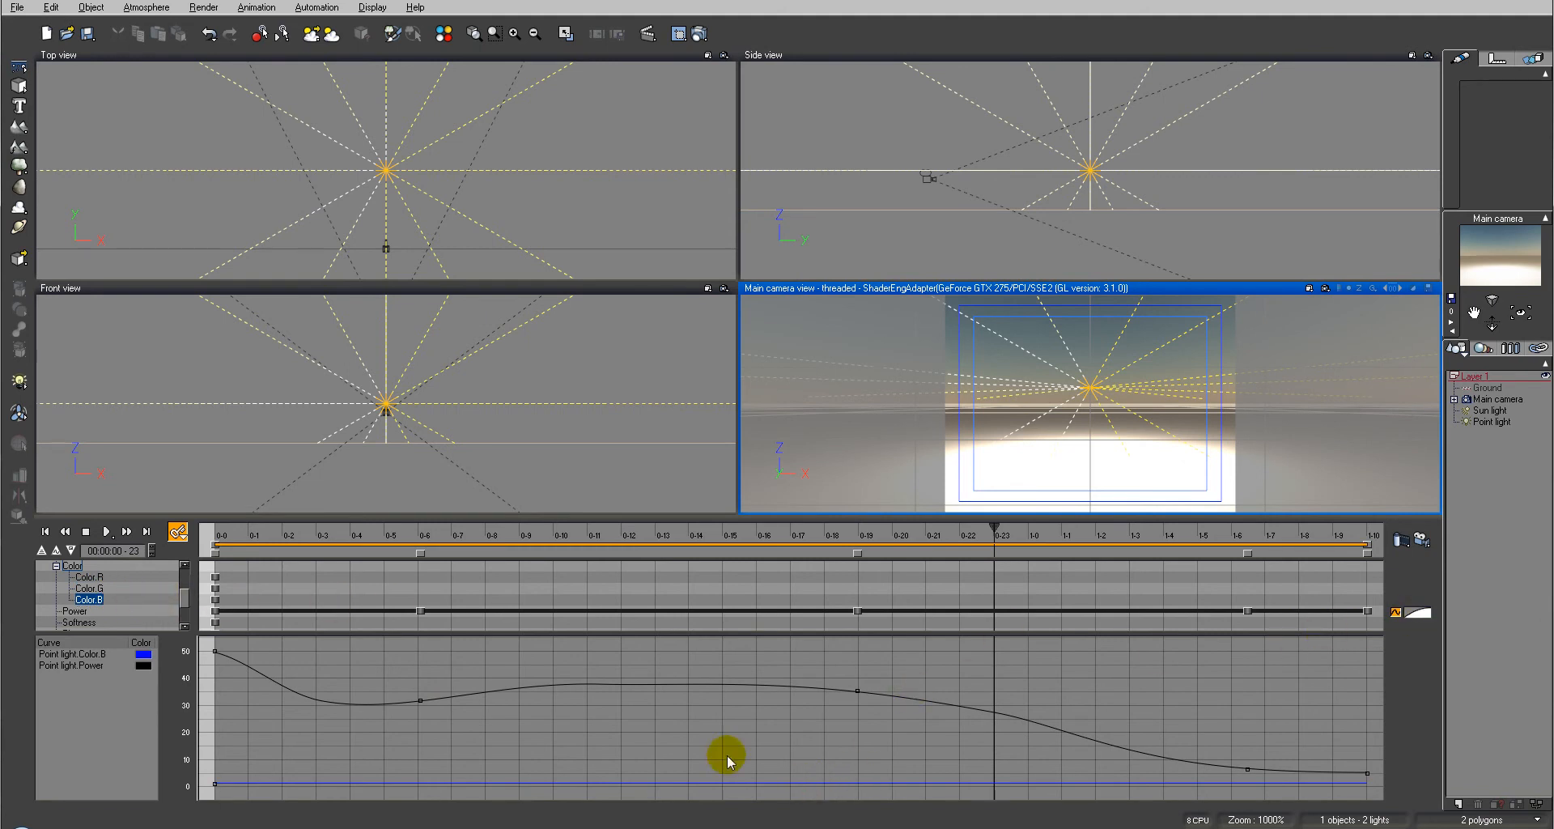
pyautogui.click(87, 655)
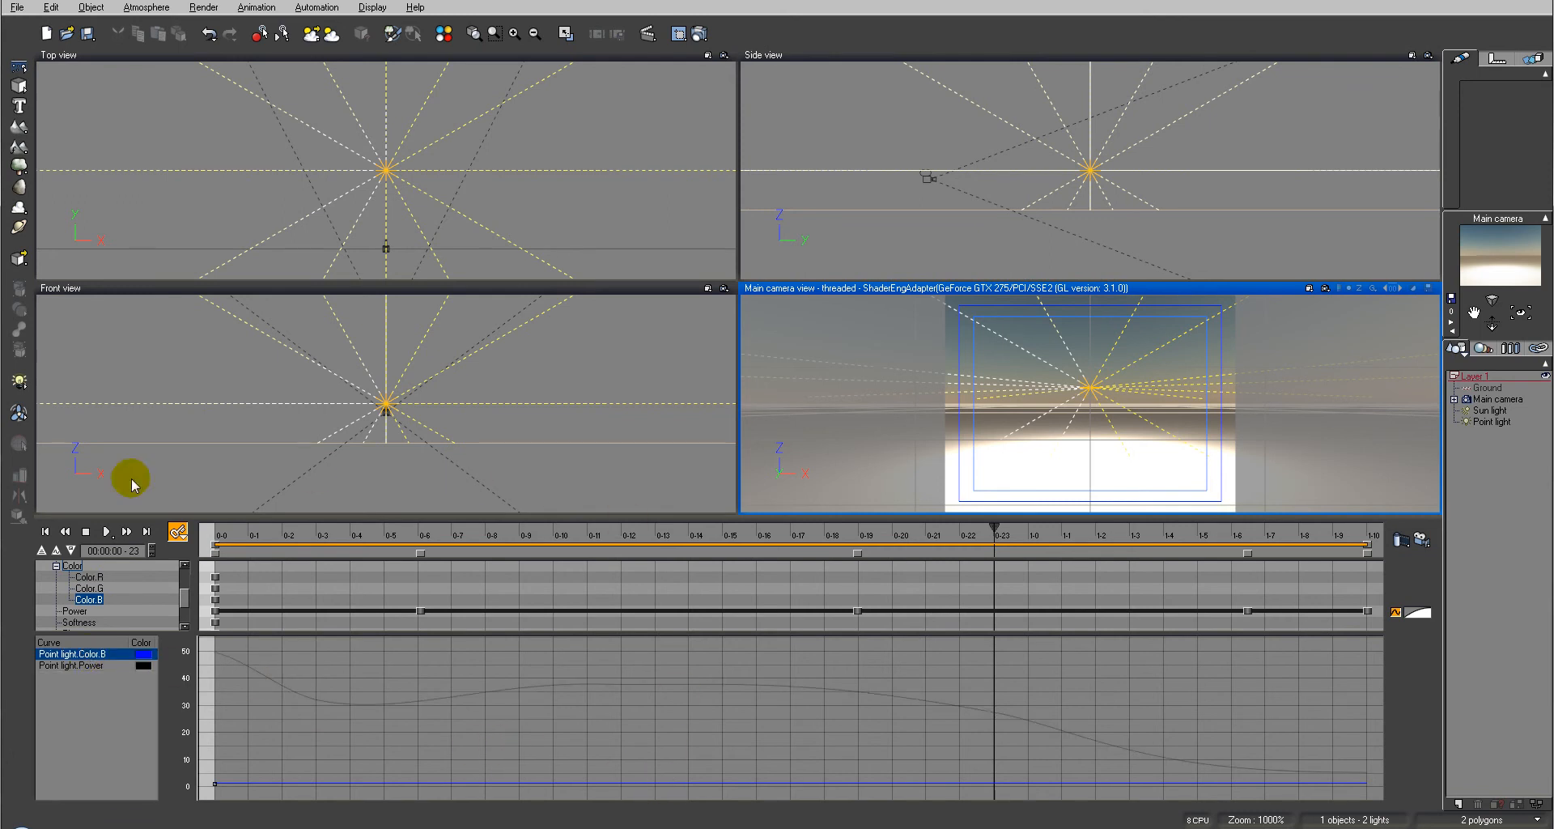
pyautogui.click(81, 613)
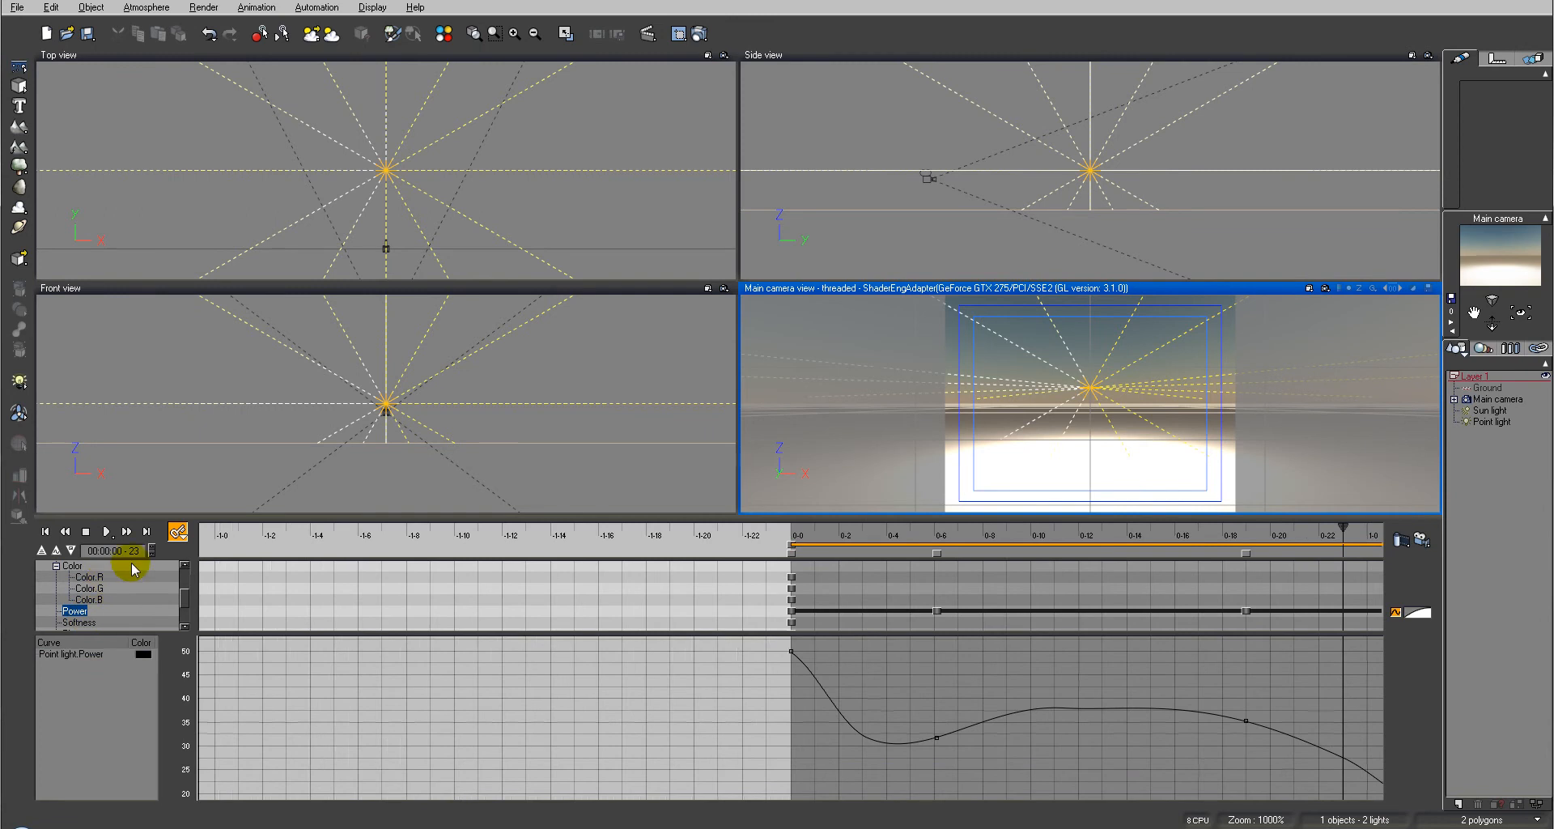
pyautogui.moveTo(711, 683); pyautogui.dragTo(1031, 617, button='right')
pyautogui.rightClick(433, 625)
pyautogui.rightClick(482, 624)
pyautogui.moveTo(656, 670)
pyautogui.mouseDown(button='right')
pyautogui.moveTo(767, 676)
pyautogui.moveTo(666, 675)
pyautogui.mouseUp(button='right')
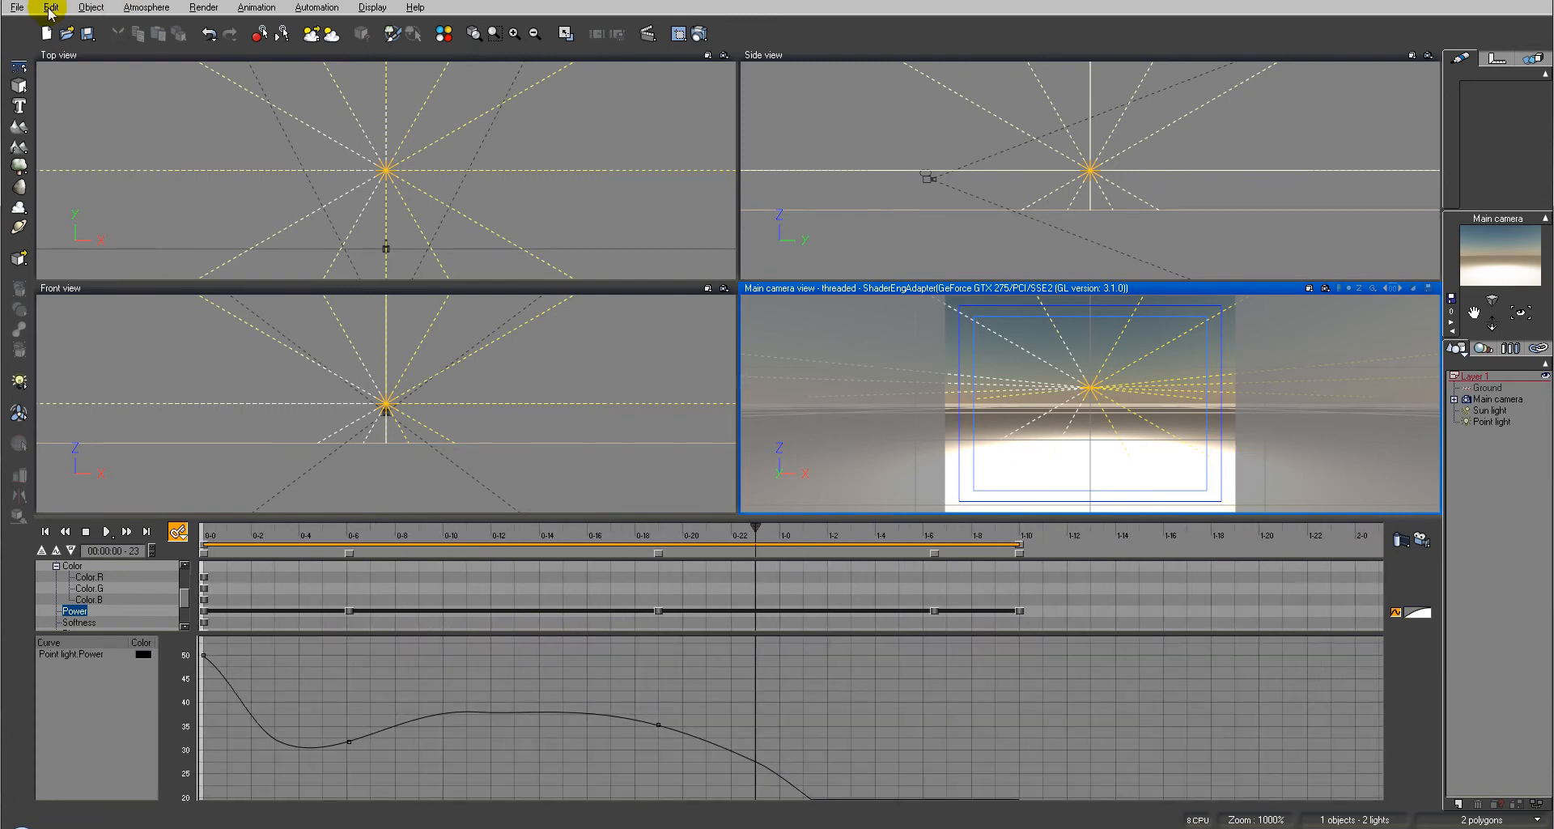
# Step: Start a new scene with the Default atmosphere, discarding the current scene without saving
pyautogui.click(46, 36)
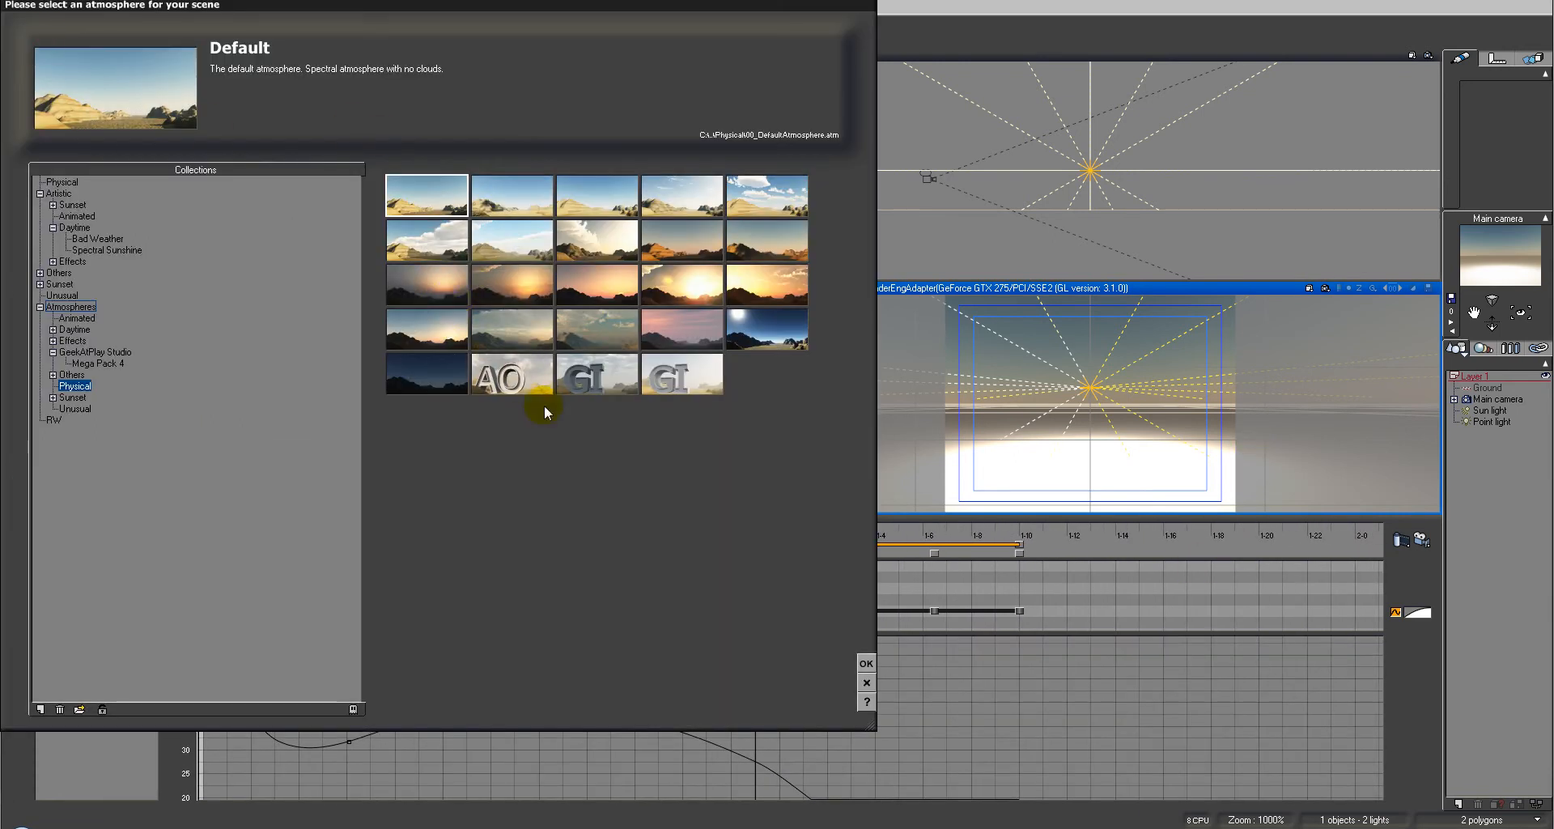
pyautogui.click(866, 663)
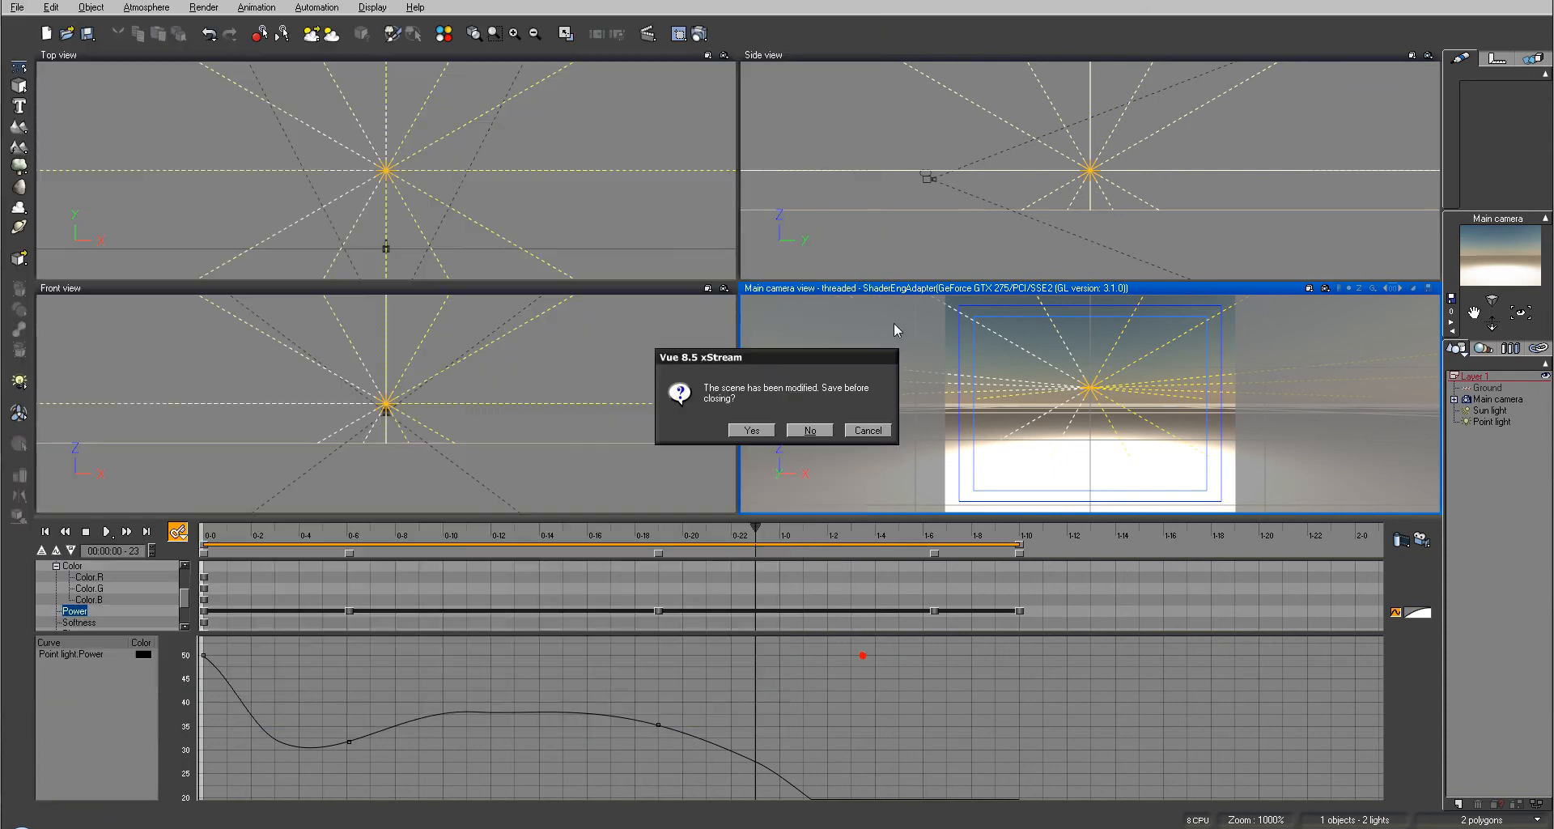
pyautogui.click(817, 434)
# Step: Select the main camera in the Side view and move it slightly back and up
pyautogui.moveTo(1112, 205); pyautogui.dragTo(1093, 280, button='right')
pyautogui.moveTo(974, 288); pyautogui.dragTo(1051, 366)
pyautogui.moveTo(1009, 312); pyautogui.dragTo(964, 286)
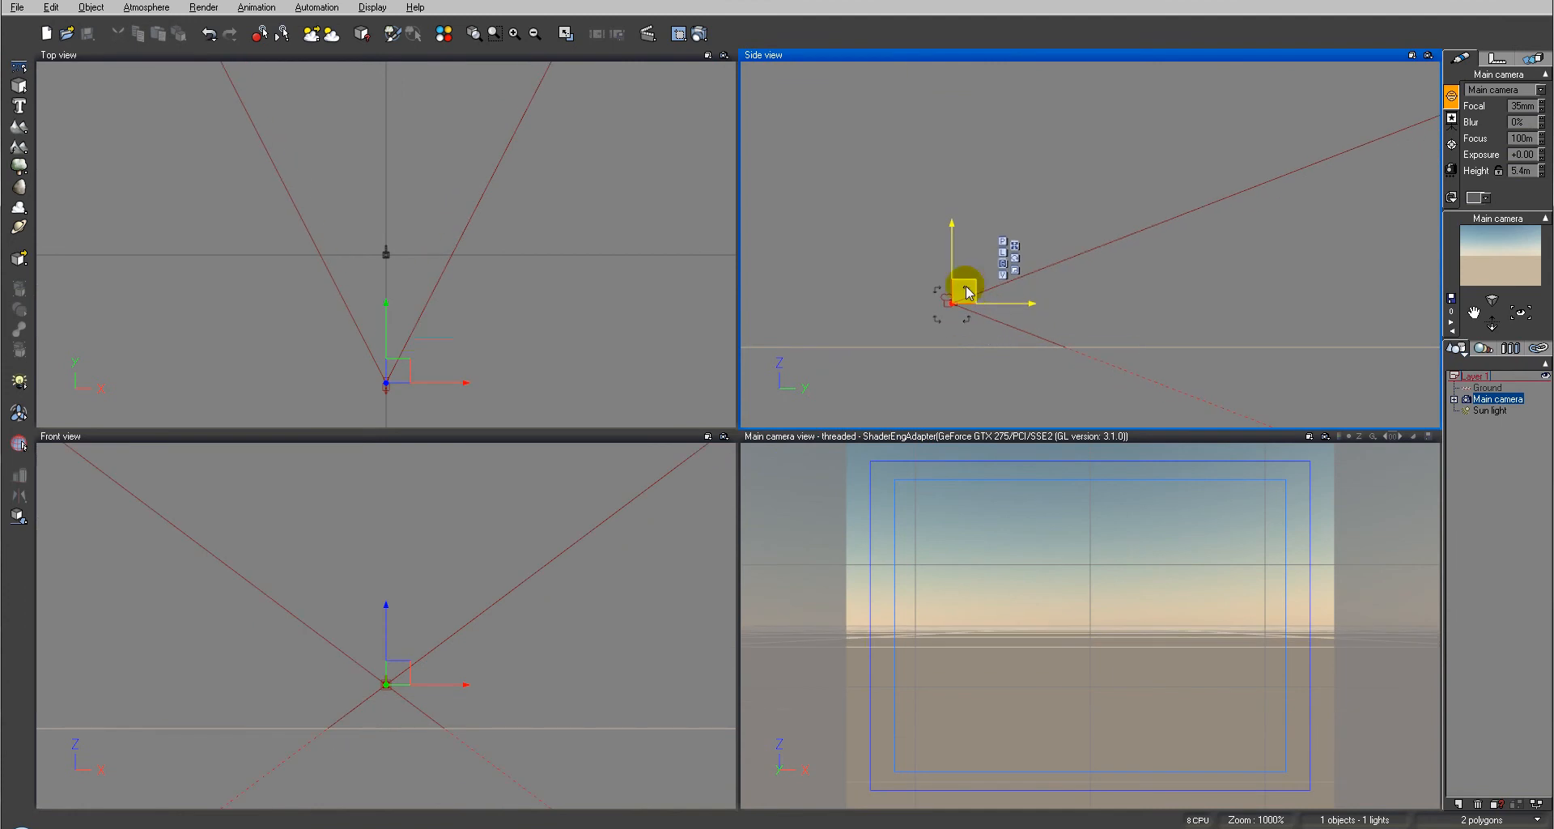
pyautogui.click(17, 384)
pyautogui.click(34, 388)
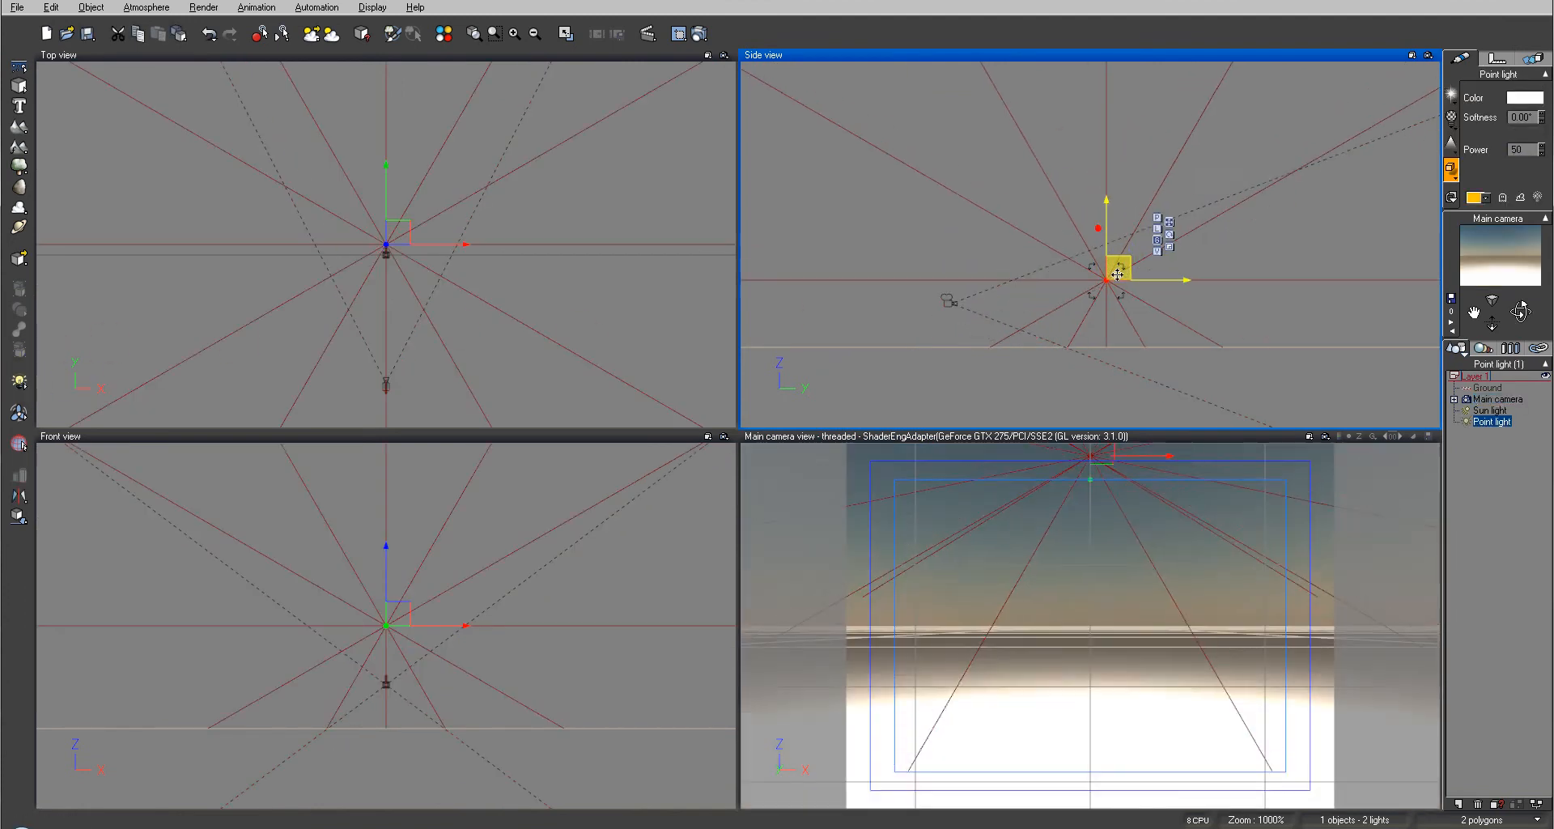
pyautogui.press('Delete')
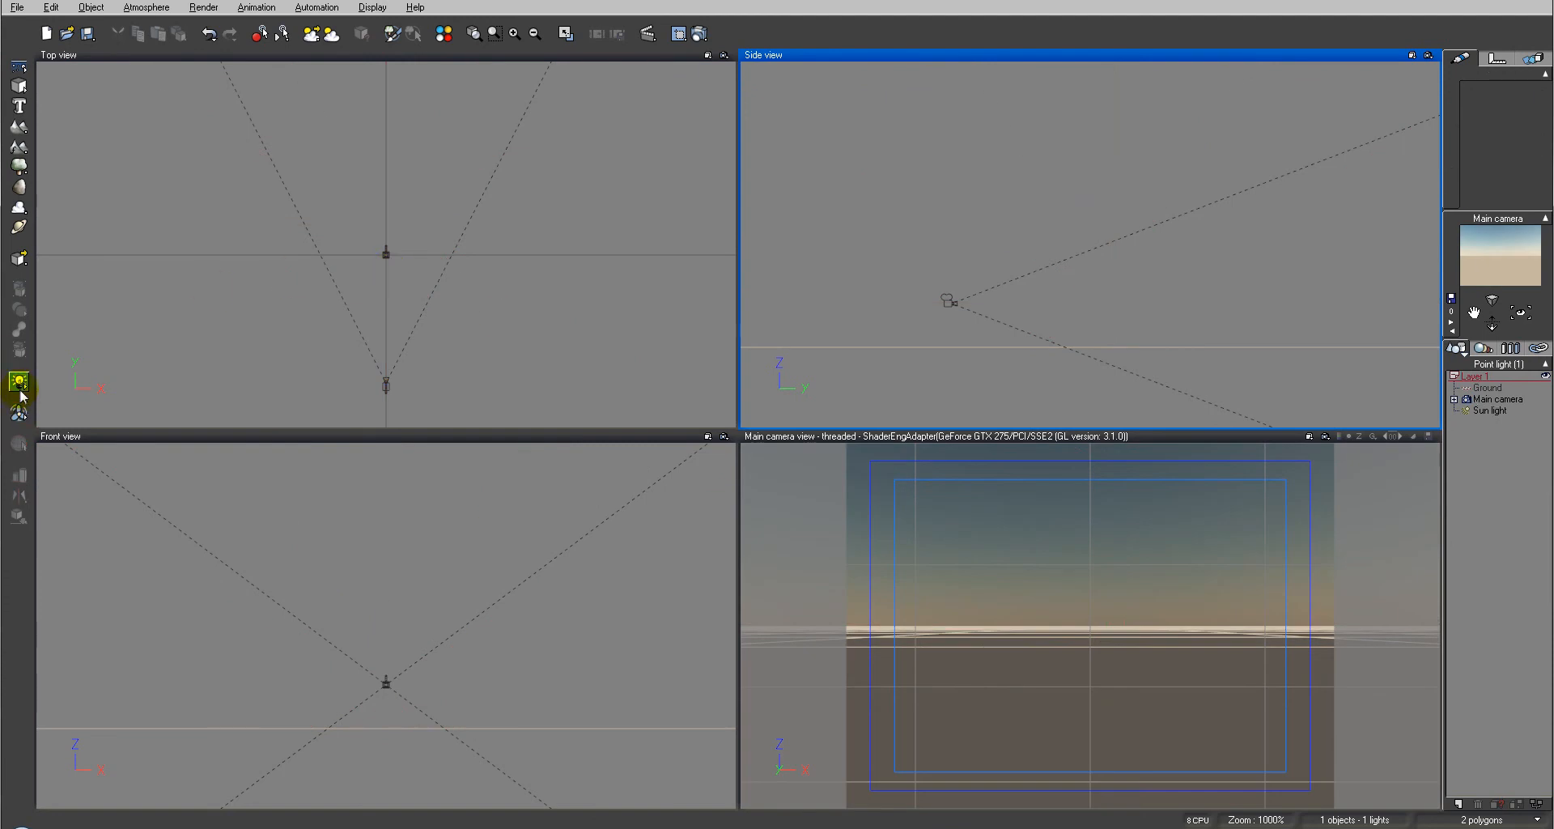
# Step: Add a light panel and place it upright just above the ground, facing the main camera within its view
pyautogui.click(18, 383)
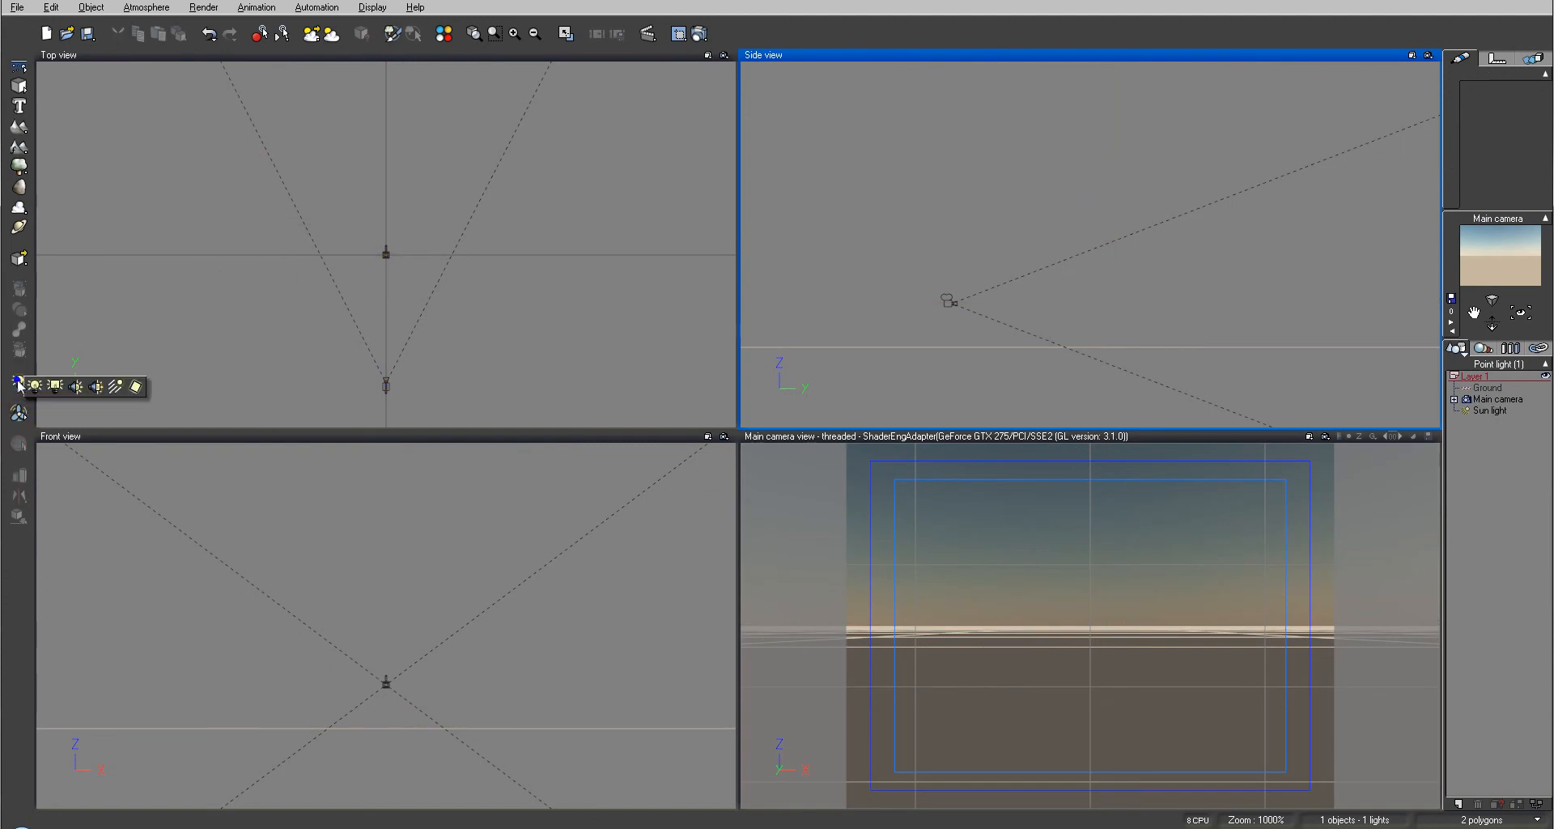
pyautogui.click(135, 388)
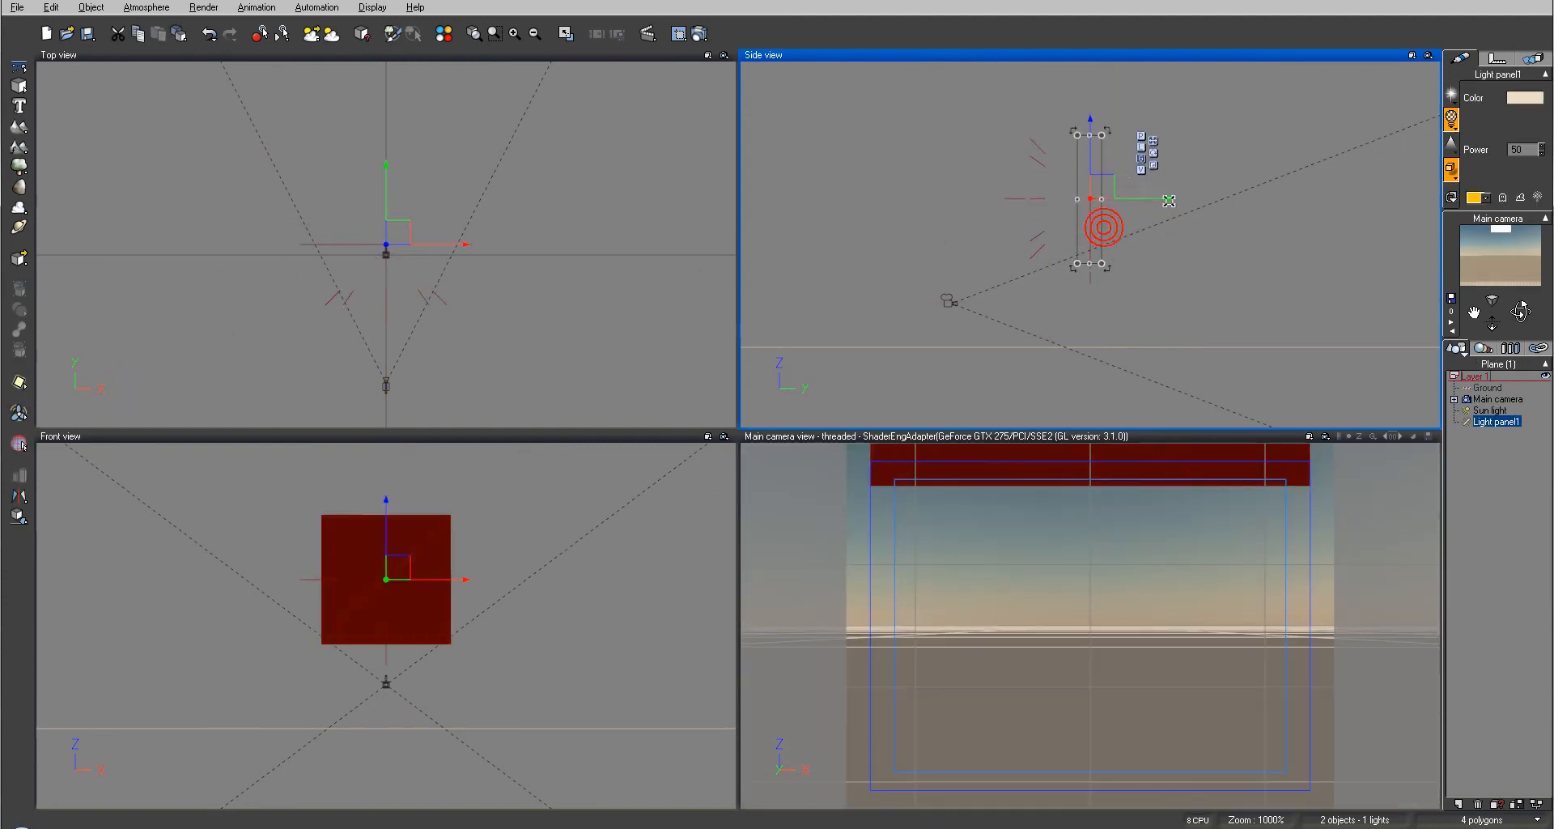
pyautogui.moveTo(1103, 193); pyautogui.dragTo(1183, 263)
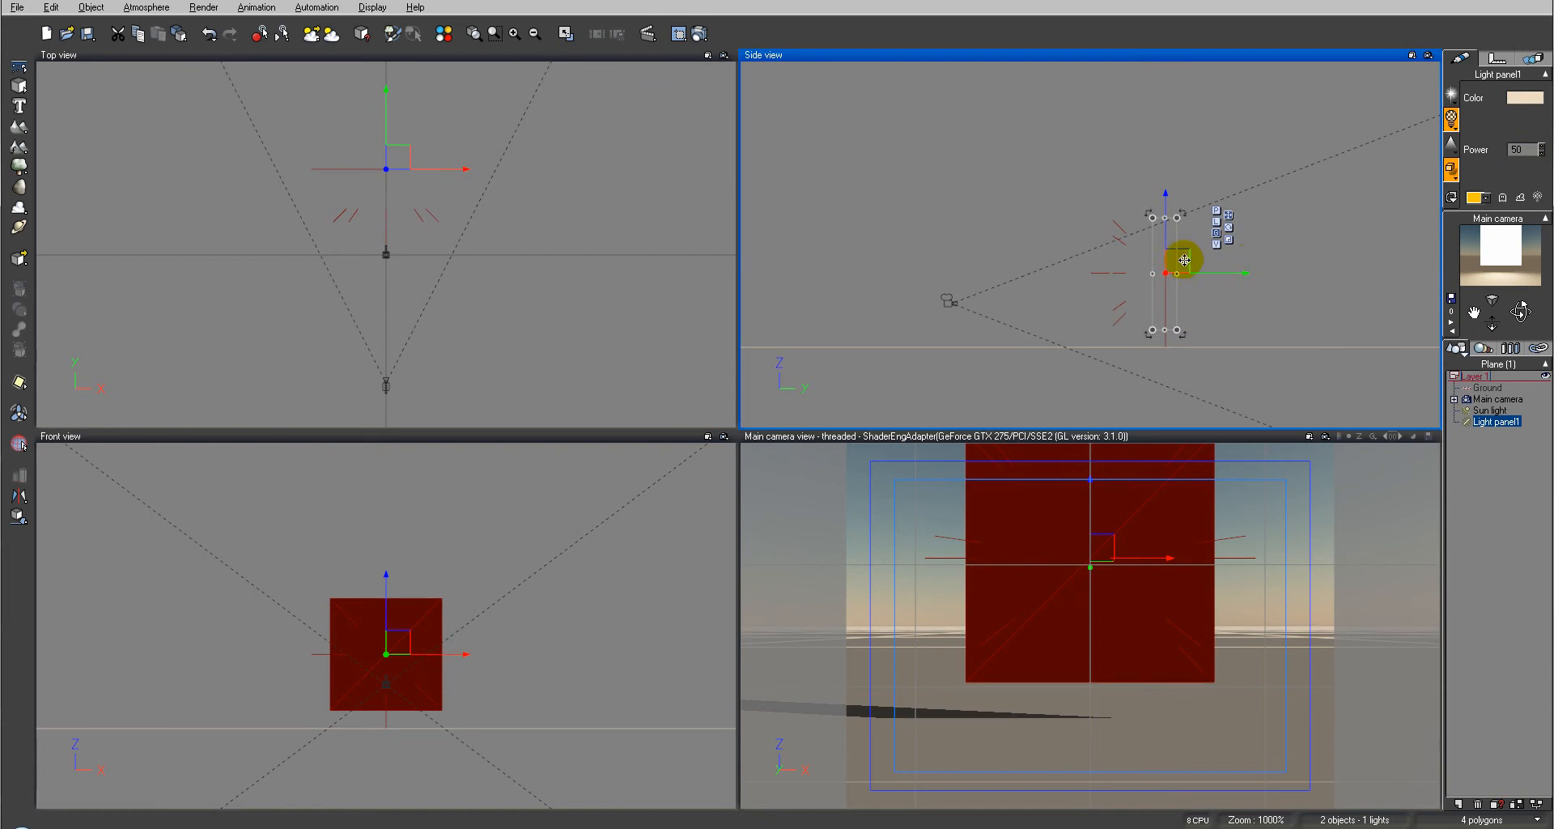
pyautogui.moveTo(1180, 259); pyautogui.dragTo(1197, 263)
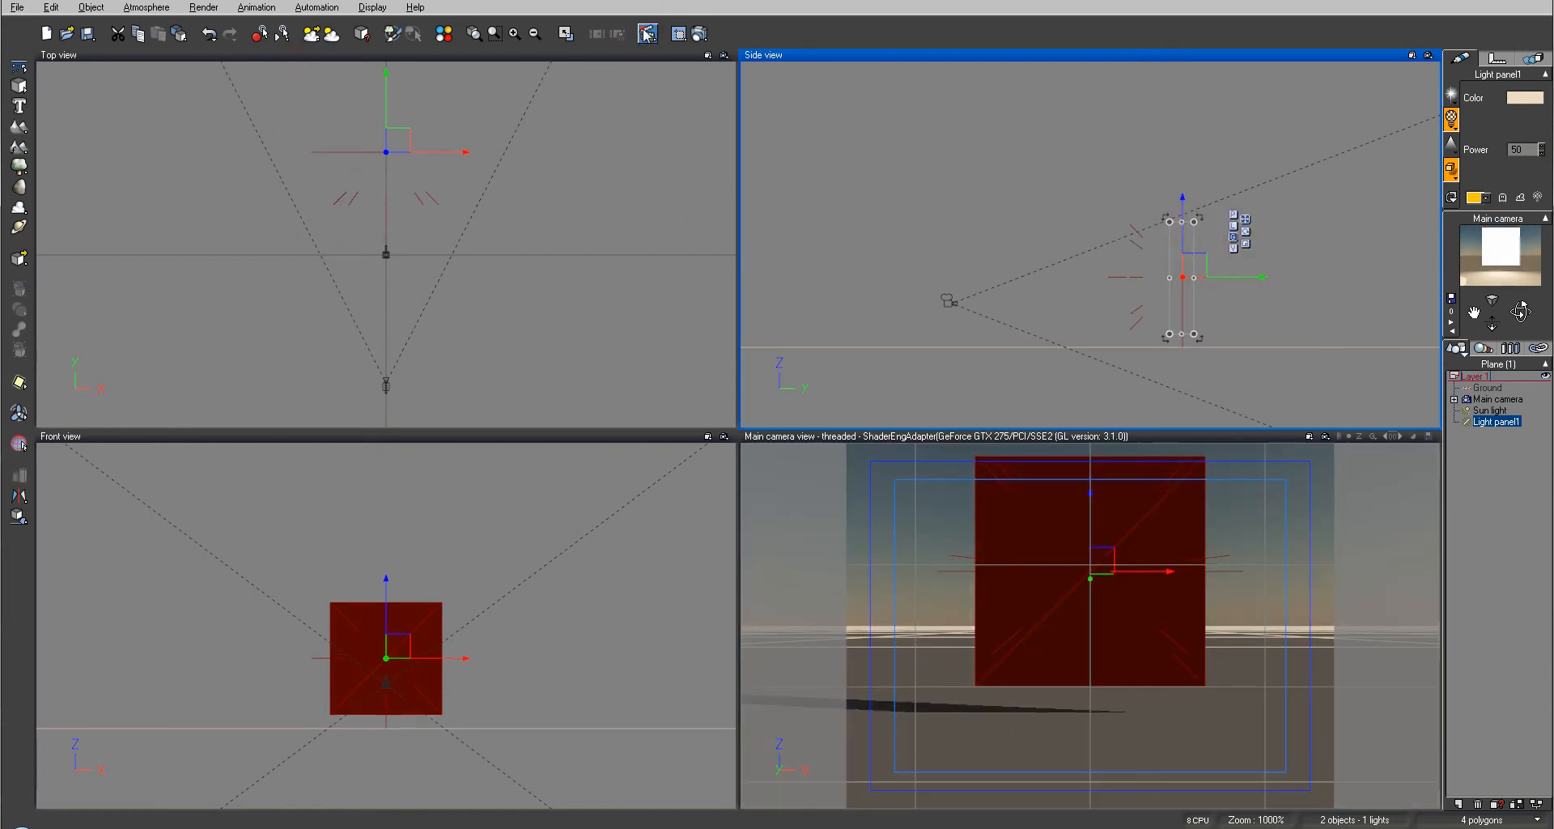
# Step: Show the timeline and add a keyframe at frame 0 to all properties of the light panel
pyautogui.click(617, 30)
pyautogui.click(516, 26)
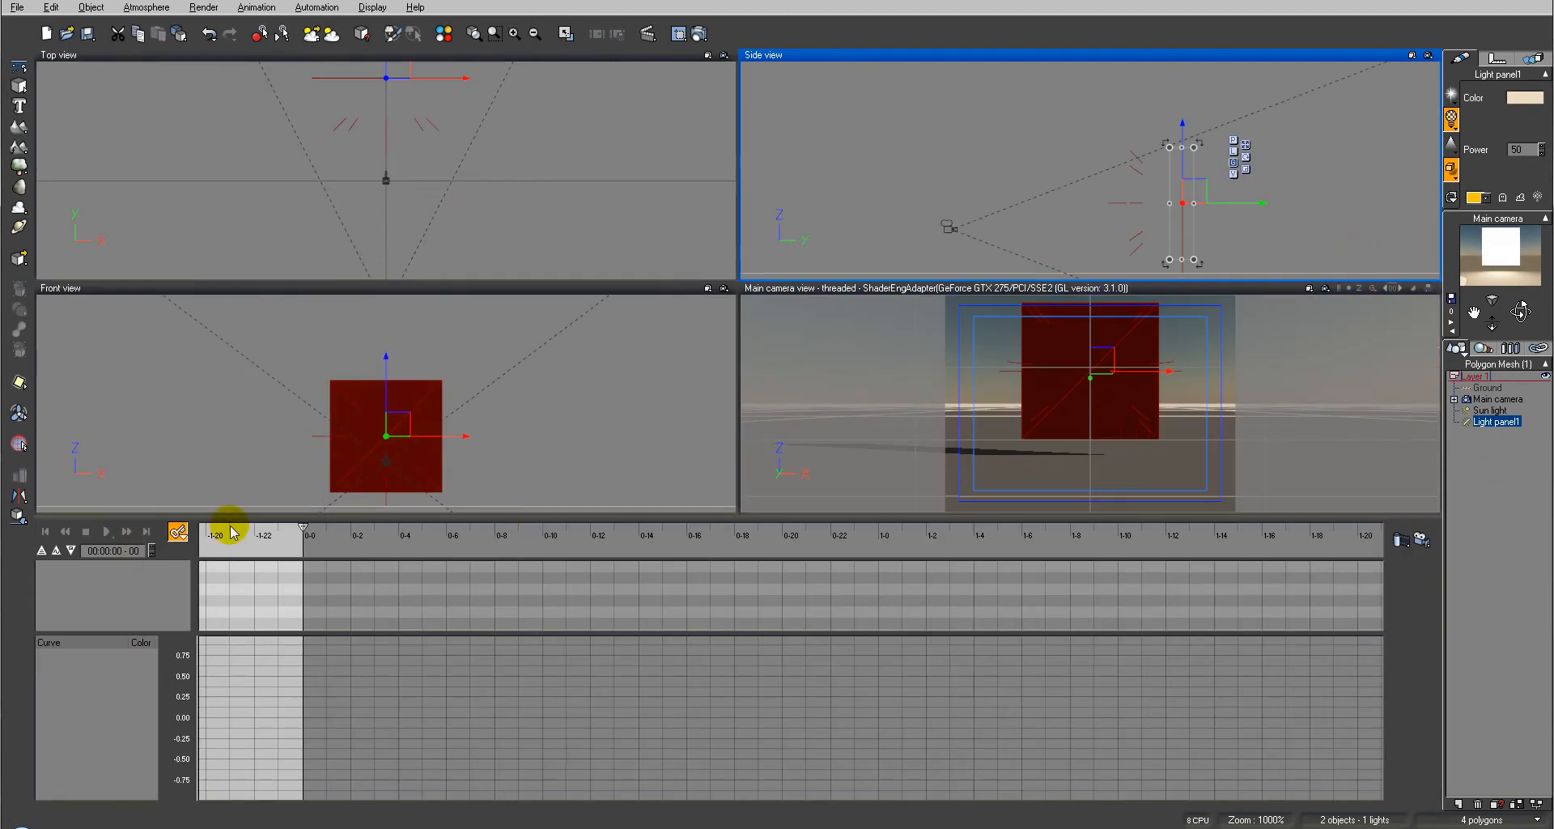
pyautogui.click(178, 531)
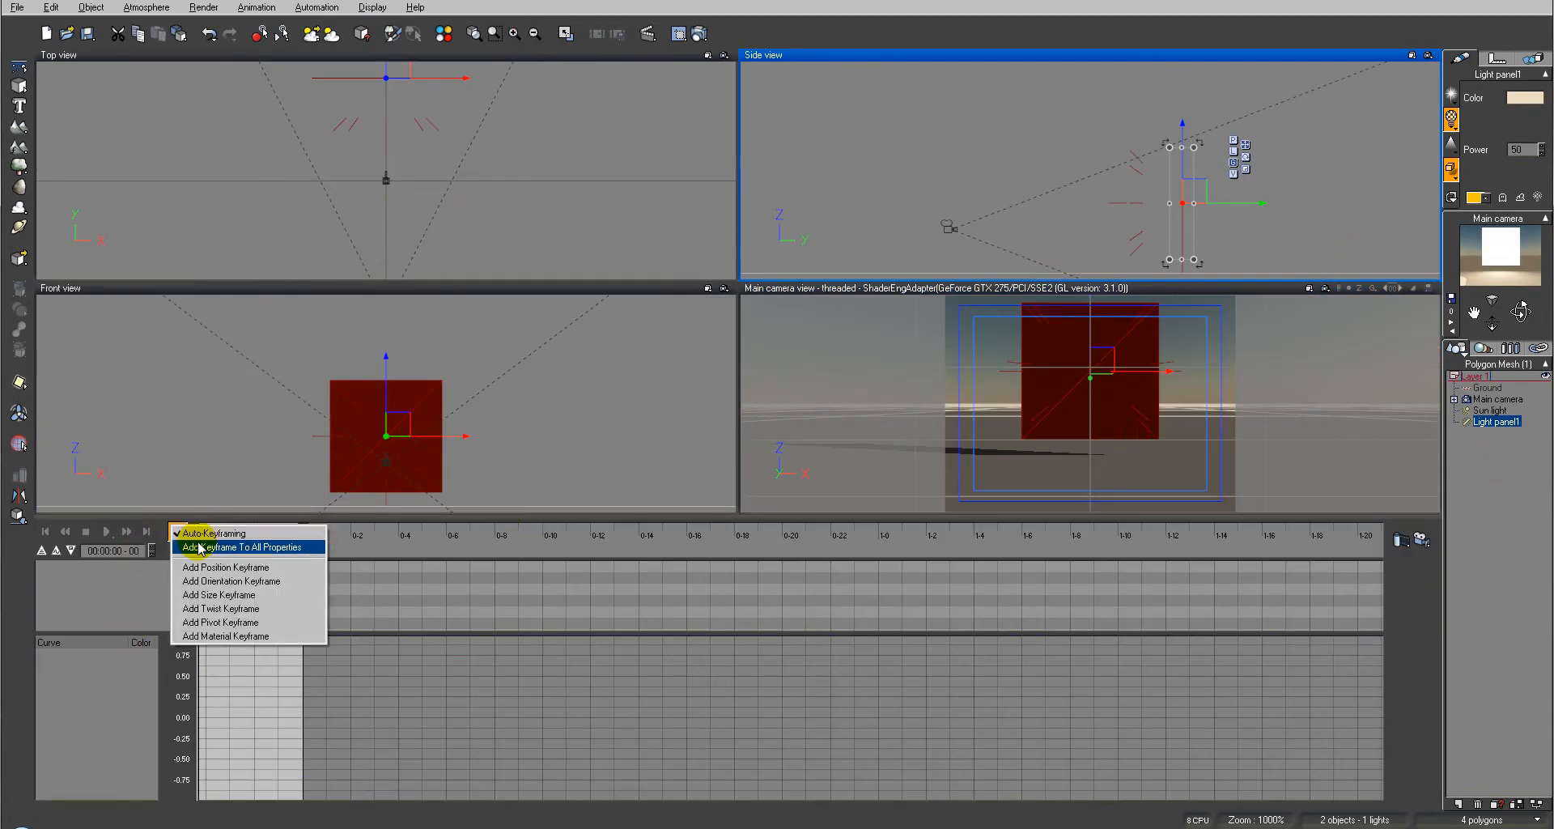
pyautogui.click(199, 546)
pyautogui.click(50, 570)
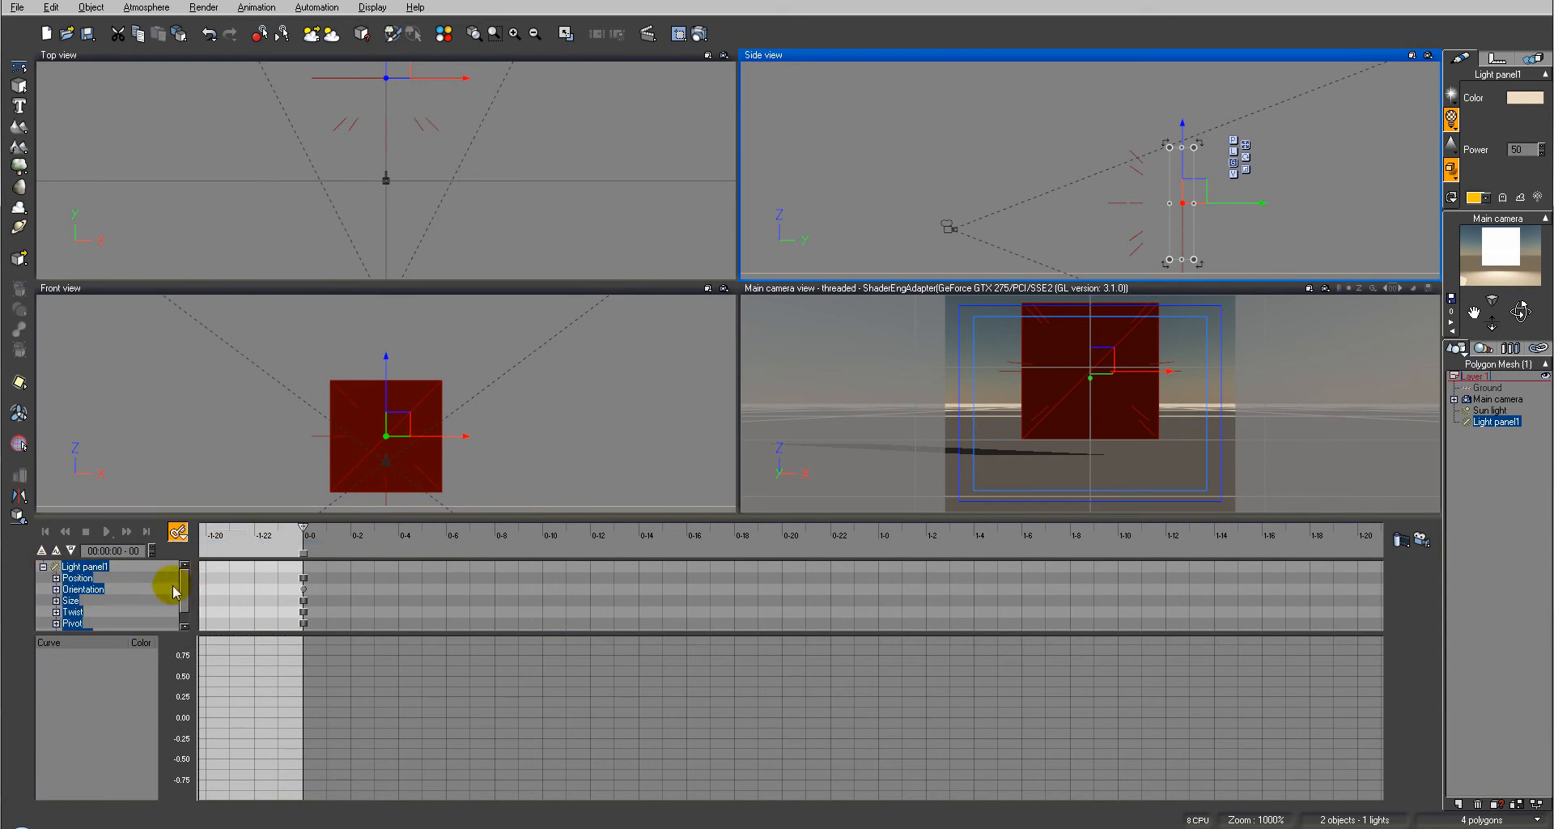
# Step: Examine the curves of the light panel's Position, Orientation, Size, Twist and Pivot properties
pyautogui.click(78, 578)
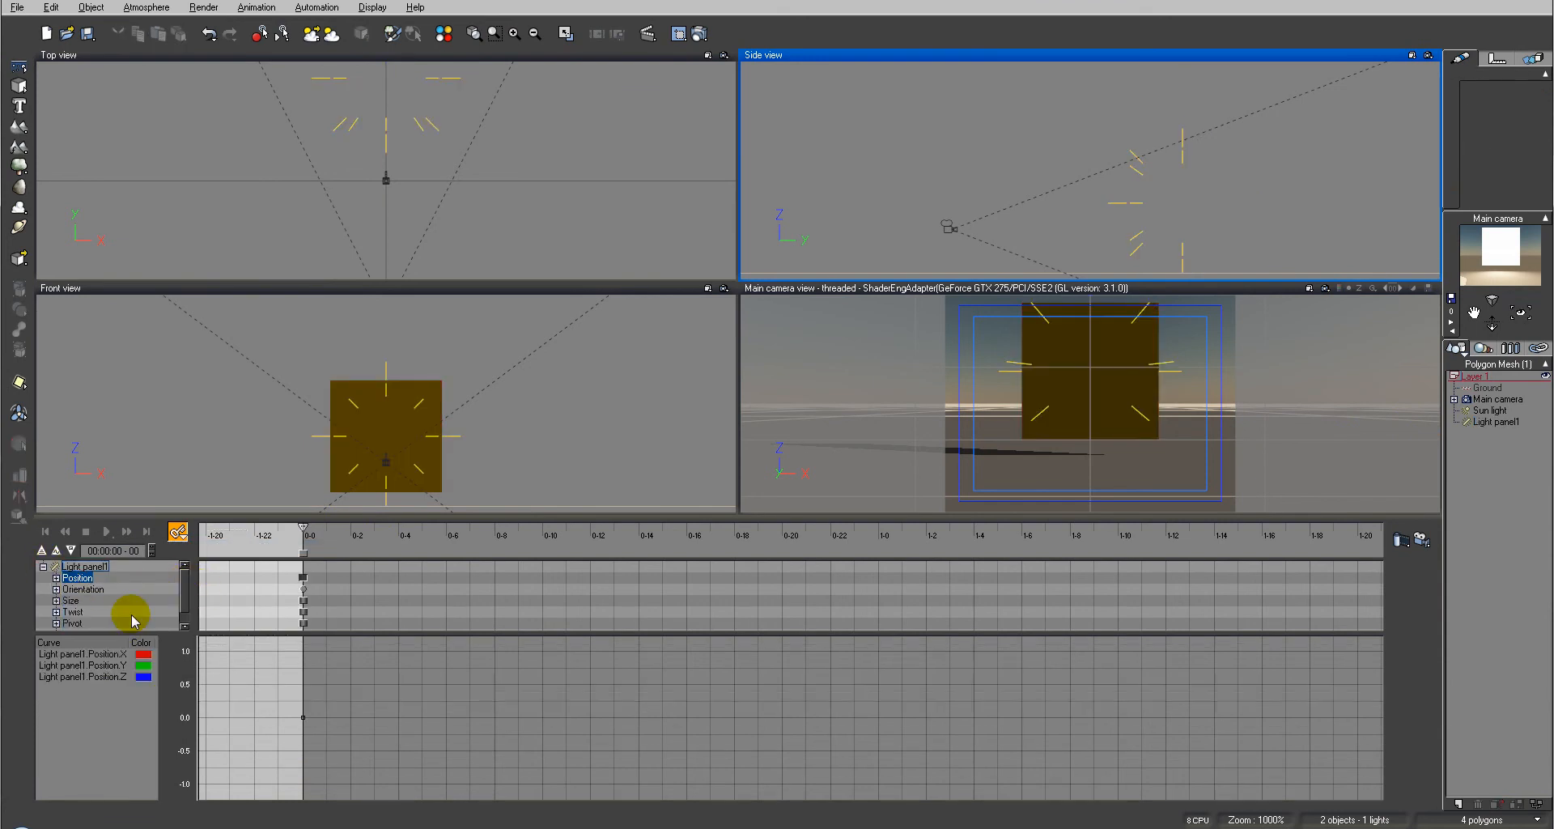
pyautogui.click(73, 623)
pyautogui.click(71, 601)
pyautogui.click(83, 589)
pyautogui.click(82, 578)
pyautogui.click(82, 588)
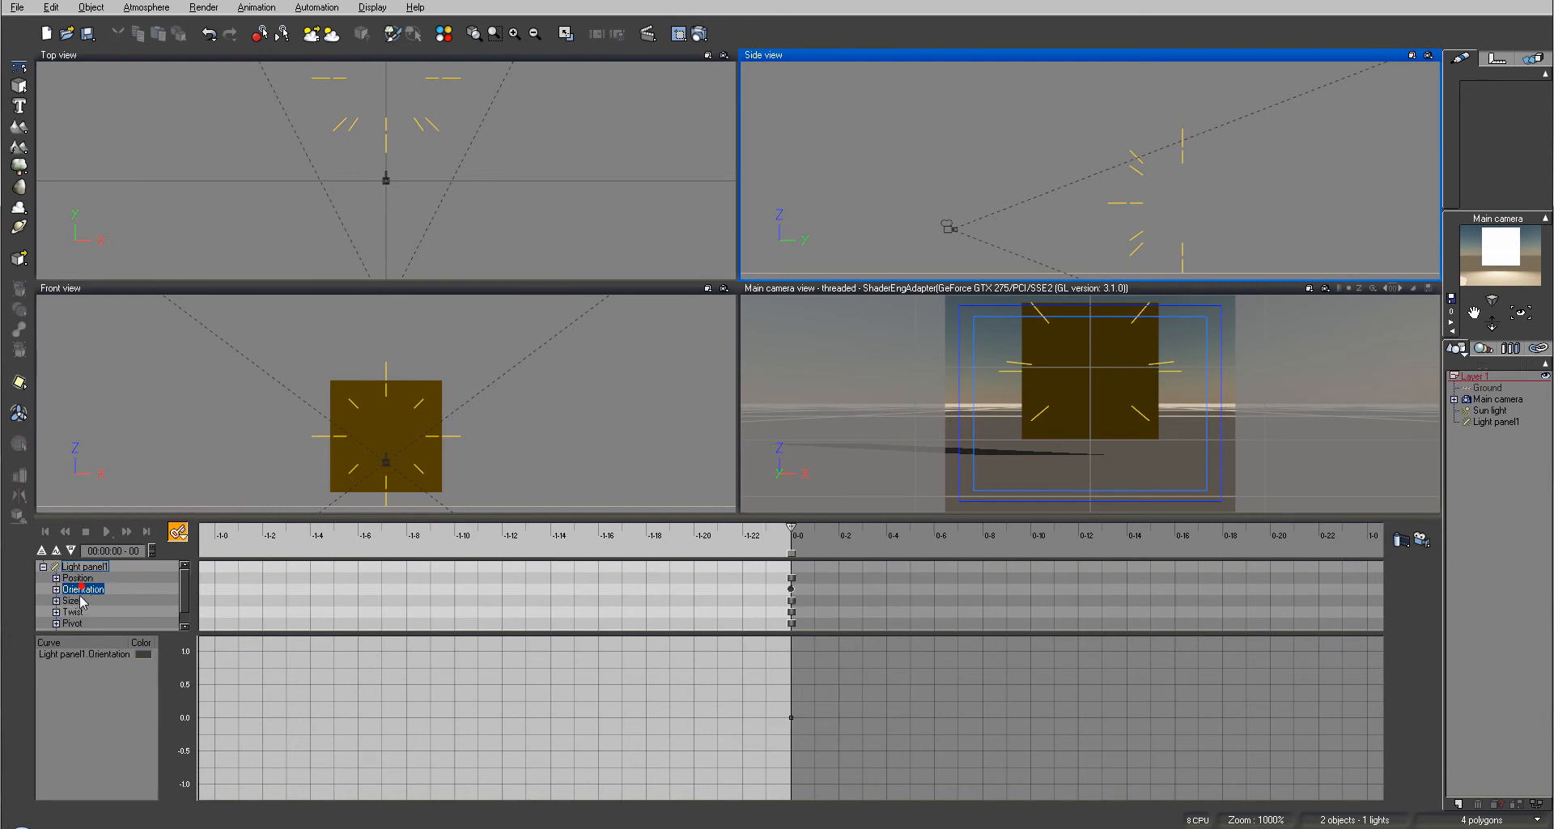
pyautogui.click(71, 600)
pyautogui.click(72, 611)
pyautogui.click(73, 623)
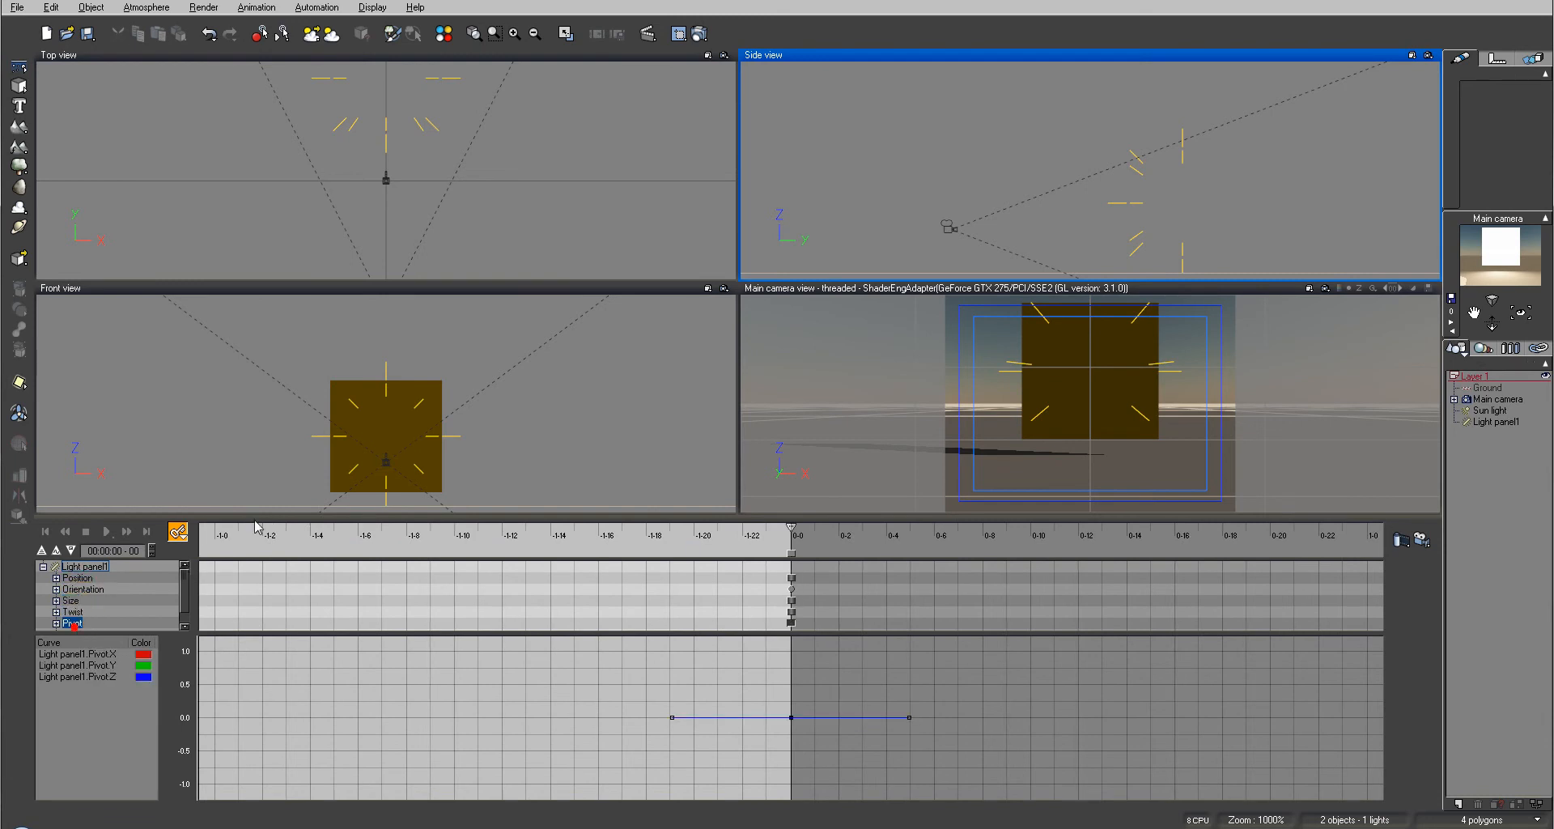
# Step: Add a point light just in front of the upper part of the light panel and lower it slightly
pyautogui.click(1510, 422)
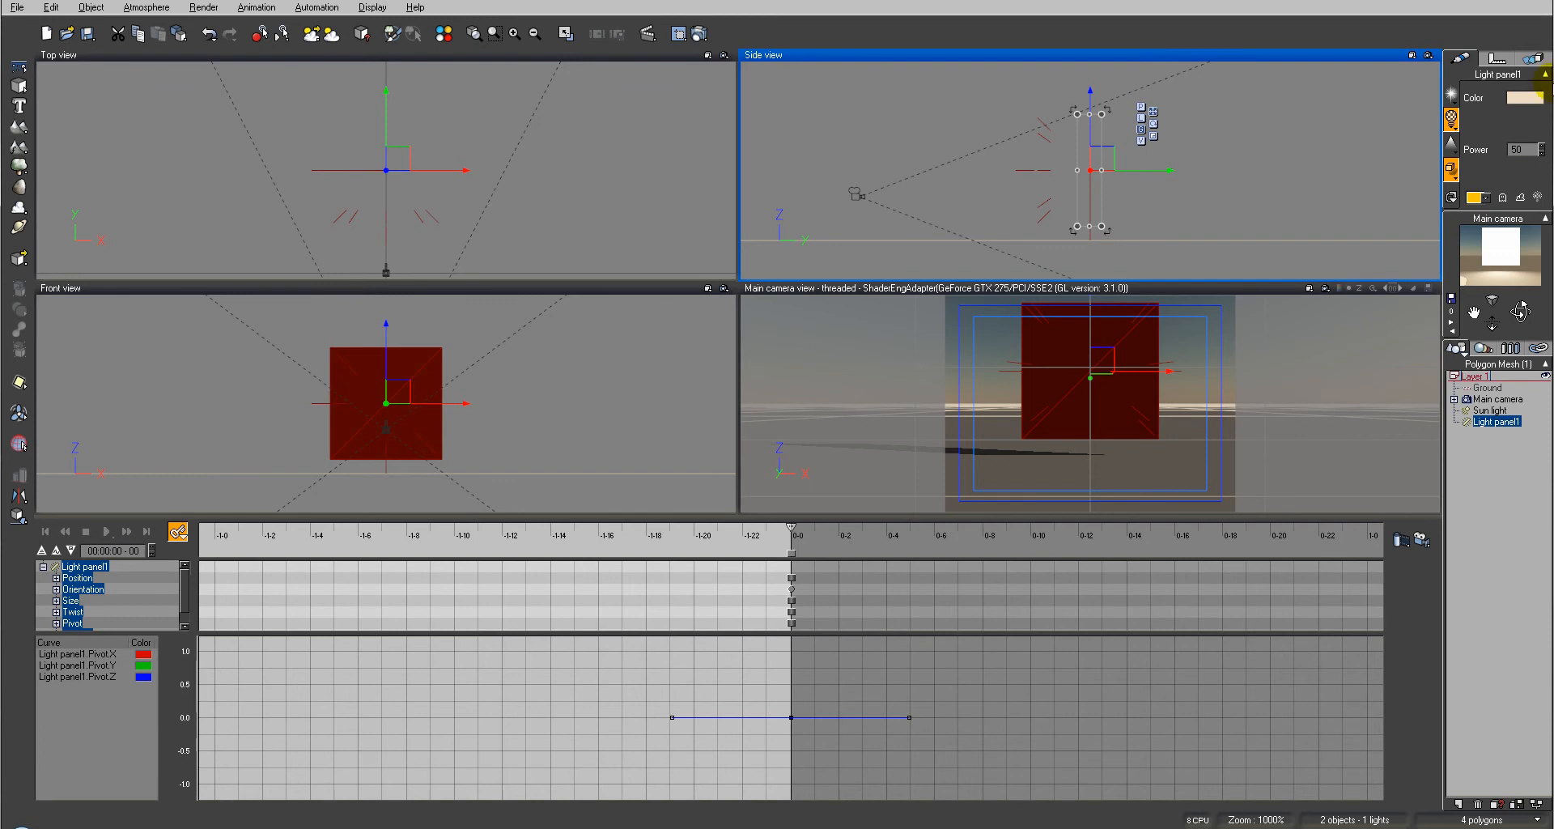
pyautogui.moveTo(1224, 161)
pyautogui.mouseDown(button='right')
pyautogui.moveTo(1180, 205)
pyautogui.moveTo(1153, 193)
pyautogui.mouseUp(button='right')
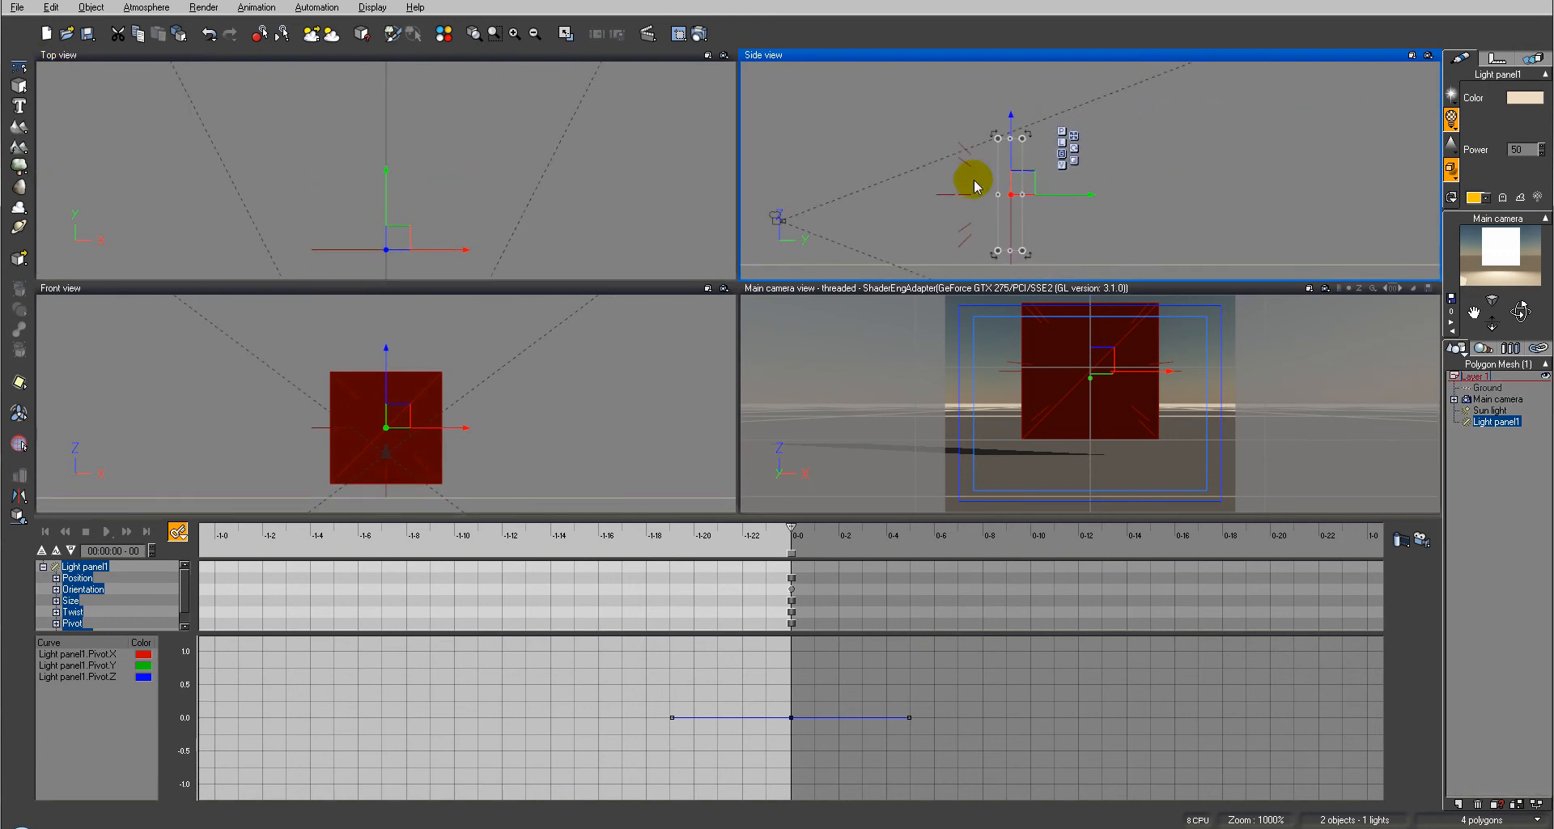
pyautogui.moveTo(21, 389)
pyautogui.mouseDown()
pyautogui.moveTo(54, 397)
pyautogui.moveTo(36, 391)
pyautogui.mouseUp()
pyautogui.moveTo(1103, 162); pyautogui.dragTo(1054, 147)
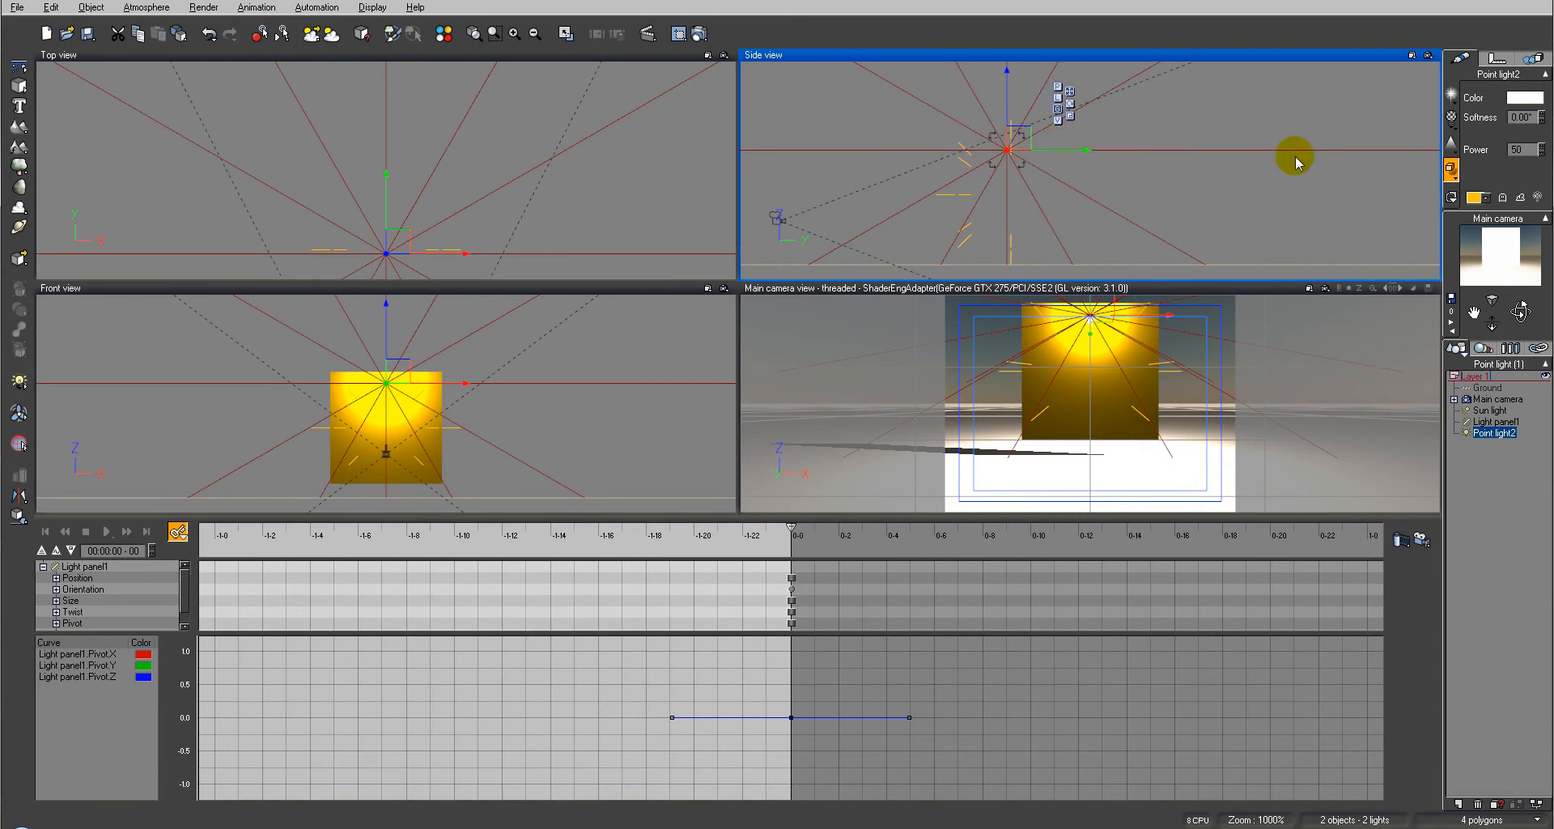
pyautogui.moveTo(1024, 138); pyautogui.dragTo(1024, 153)
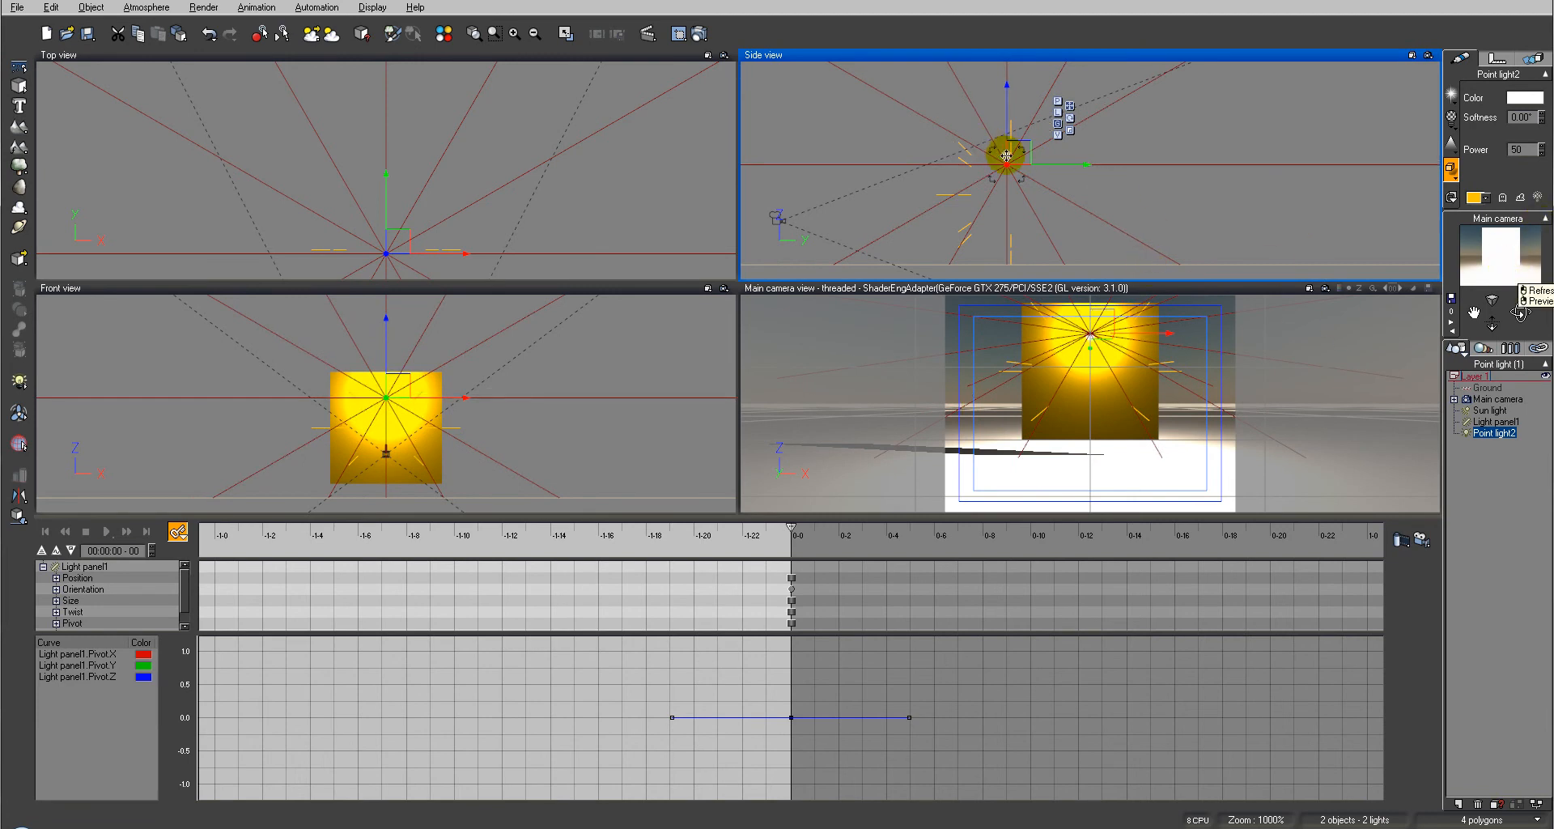
# Step: Delete the point light and the light panel from the scene
pyautogui.press('Delete')
pyautogui.moveTo(988, 88); pyautogui.dragTo(1103, 198)
pyautogui.press('Delete')
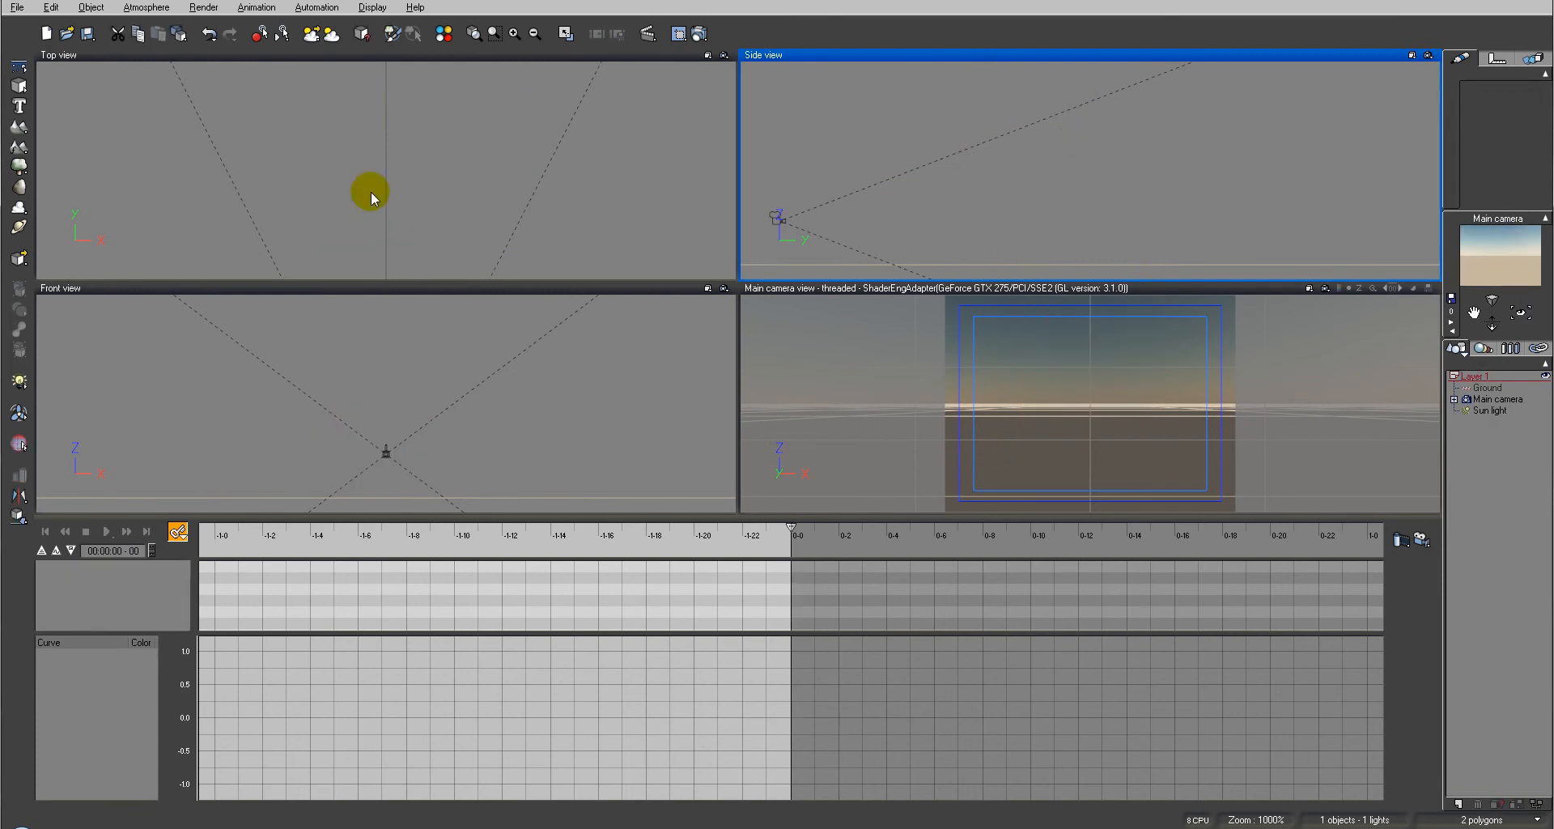
# Step: Add a cube and reshape it into a thin, wide upright slab roughly centred in front of the main camera
pyautogui.click(20, 85)
pyautogui.moveTo(1090, 145); pyautogui.dragTo(1091, 97)
pyautogui.moveTo(1113, 146); pyautogui.dragTo(1068, 255)
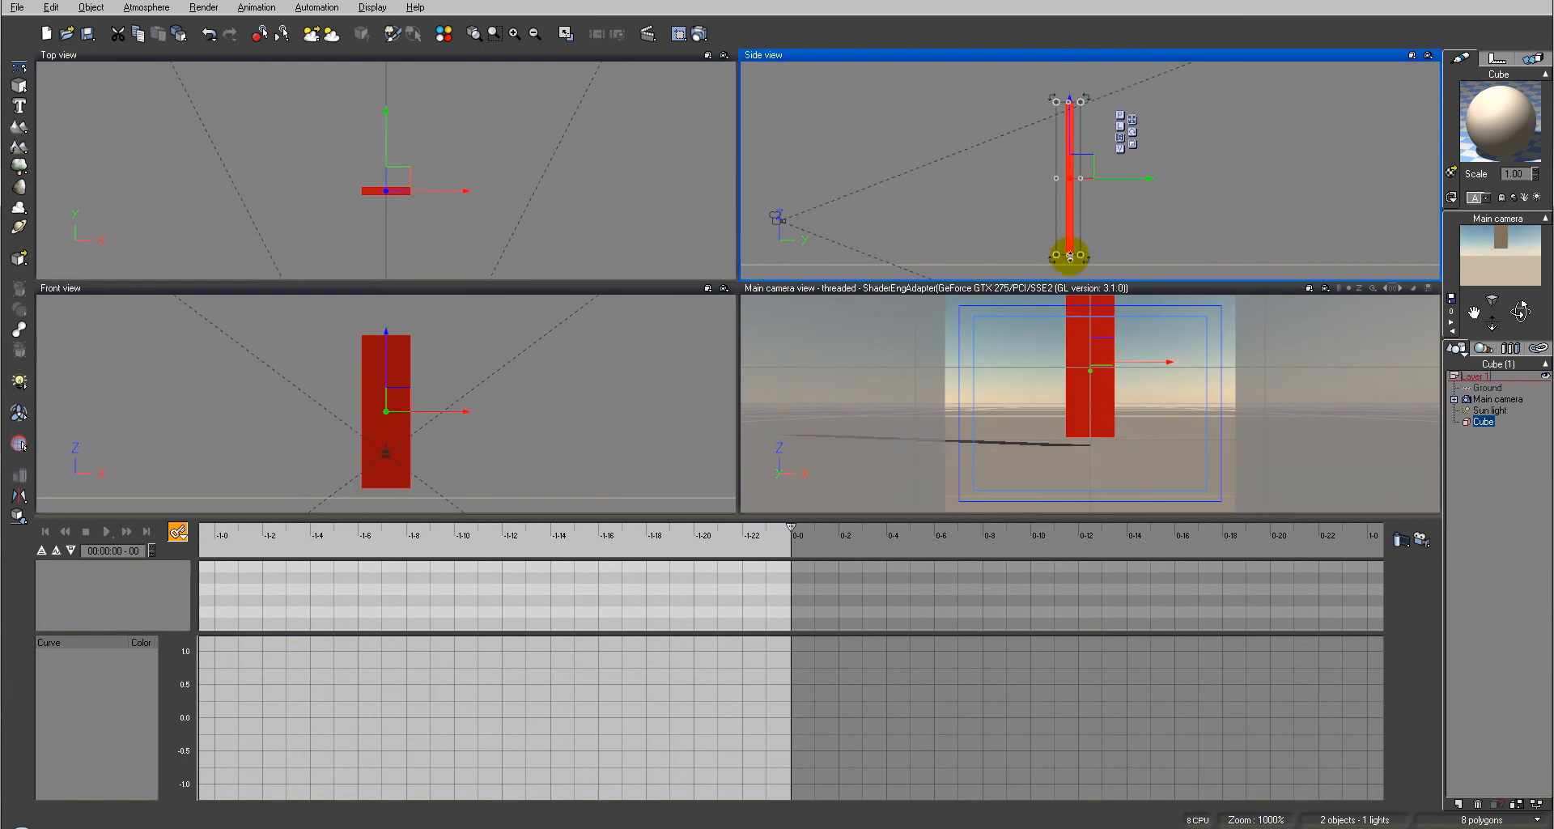
pyautogui.moveTo(410, 190); pyautogui.dragTo(509, 191)
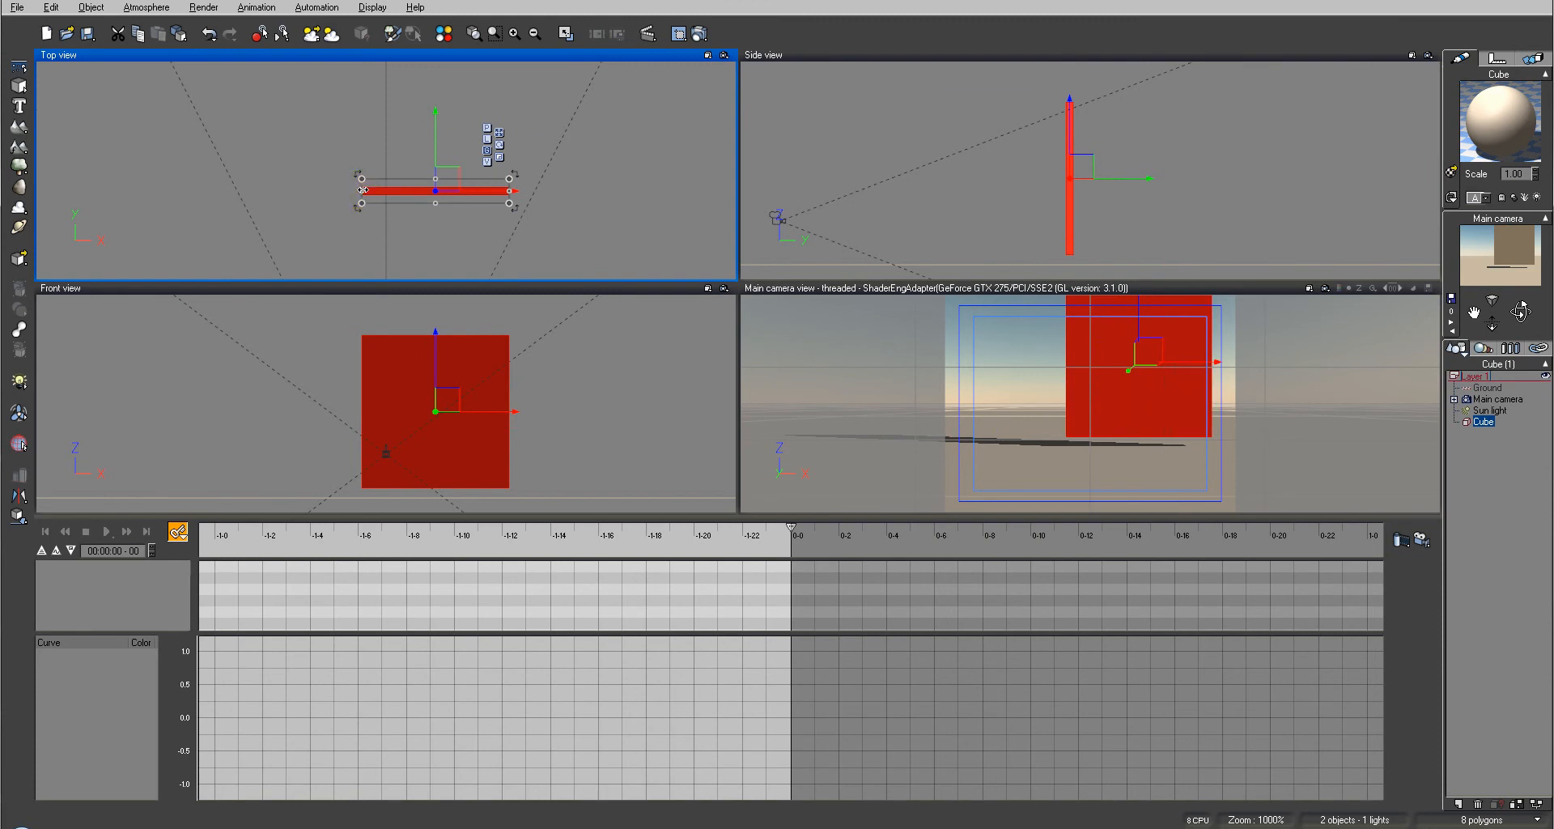
pyautogui.moveTo(360, 191); pyautogui.dragTo(284, 191)
pyautogui.moveTo(418, 186)
pyautogui.mouseDown()
pyautogui.moveTo(381, 187)
pyautogui.moveTo(399, 176)
pyautogui.mouseUp()
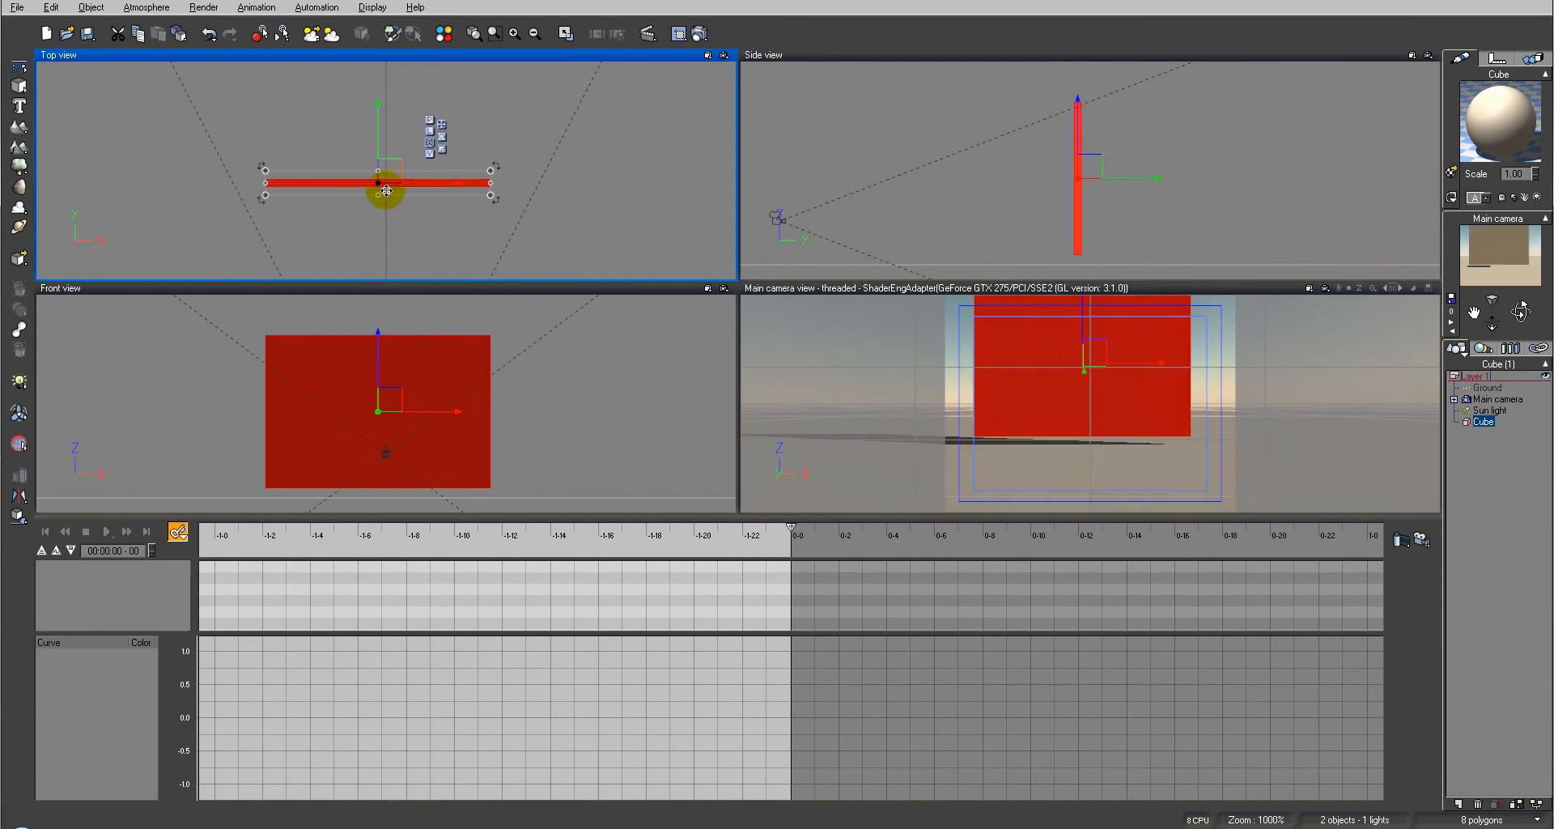
# Step: Lighten the overall color of the cube's material to an off-white and apply the material changes
pyautogui.rightClick(1506, 107)
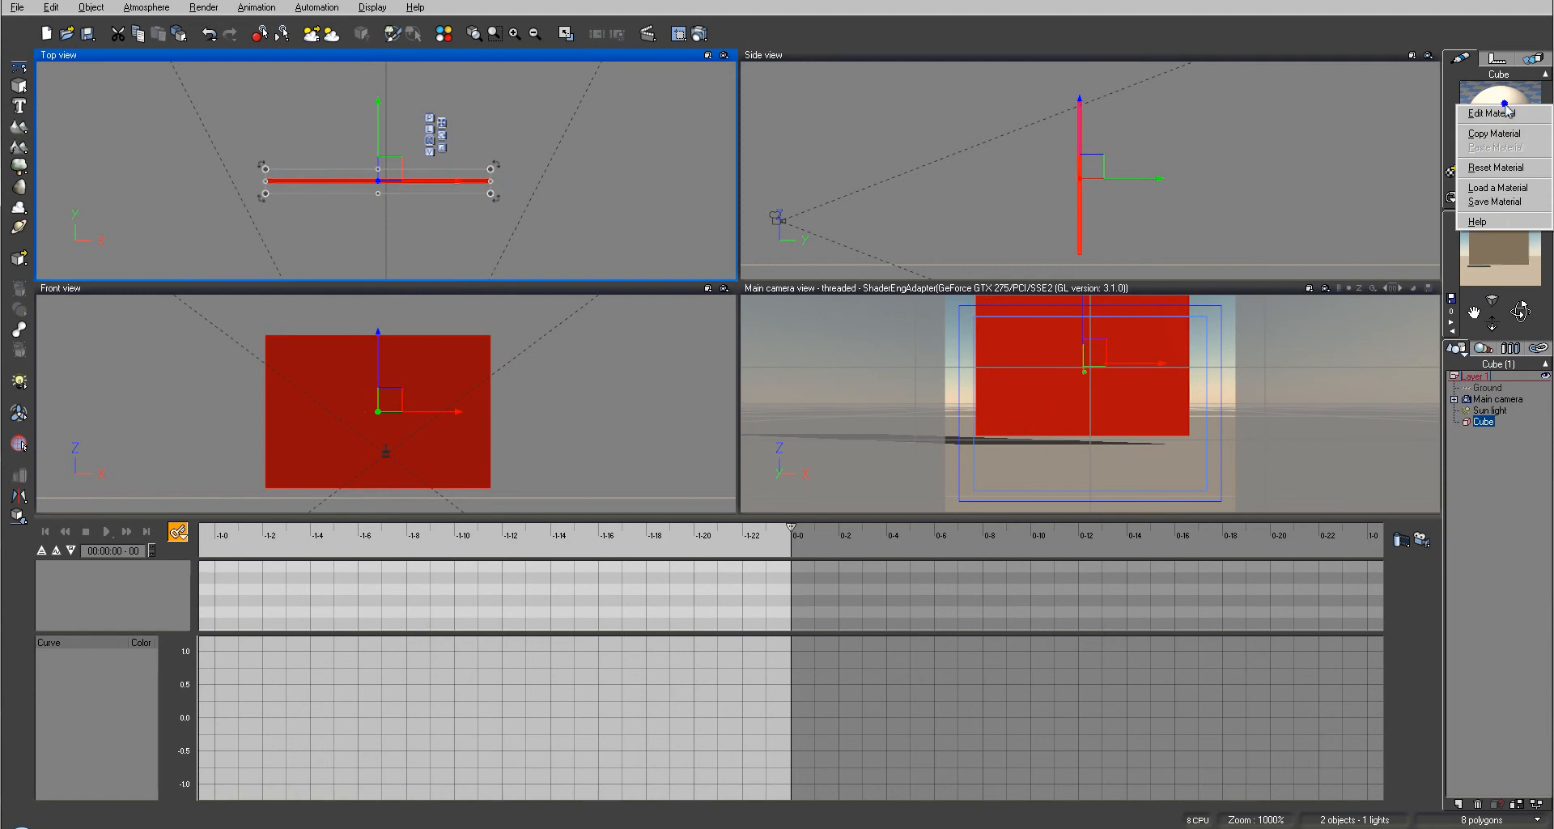
pyautogui.click(1531, 63)
pyautogui.click(1462, 58)
pyautogui.doubleClick(1507, 129)
pyautogui.moveTo(673, 126); pyautogui.dragTo(726, 76)
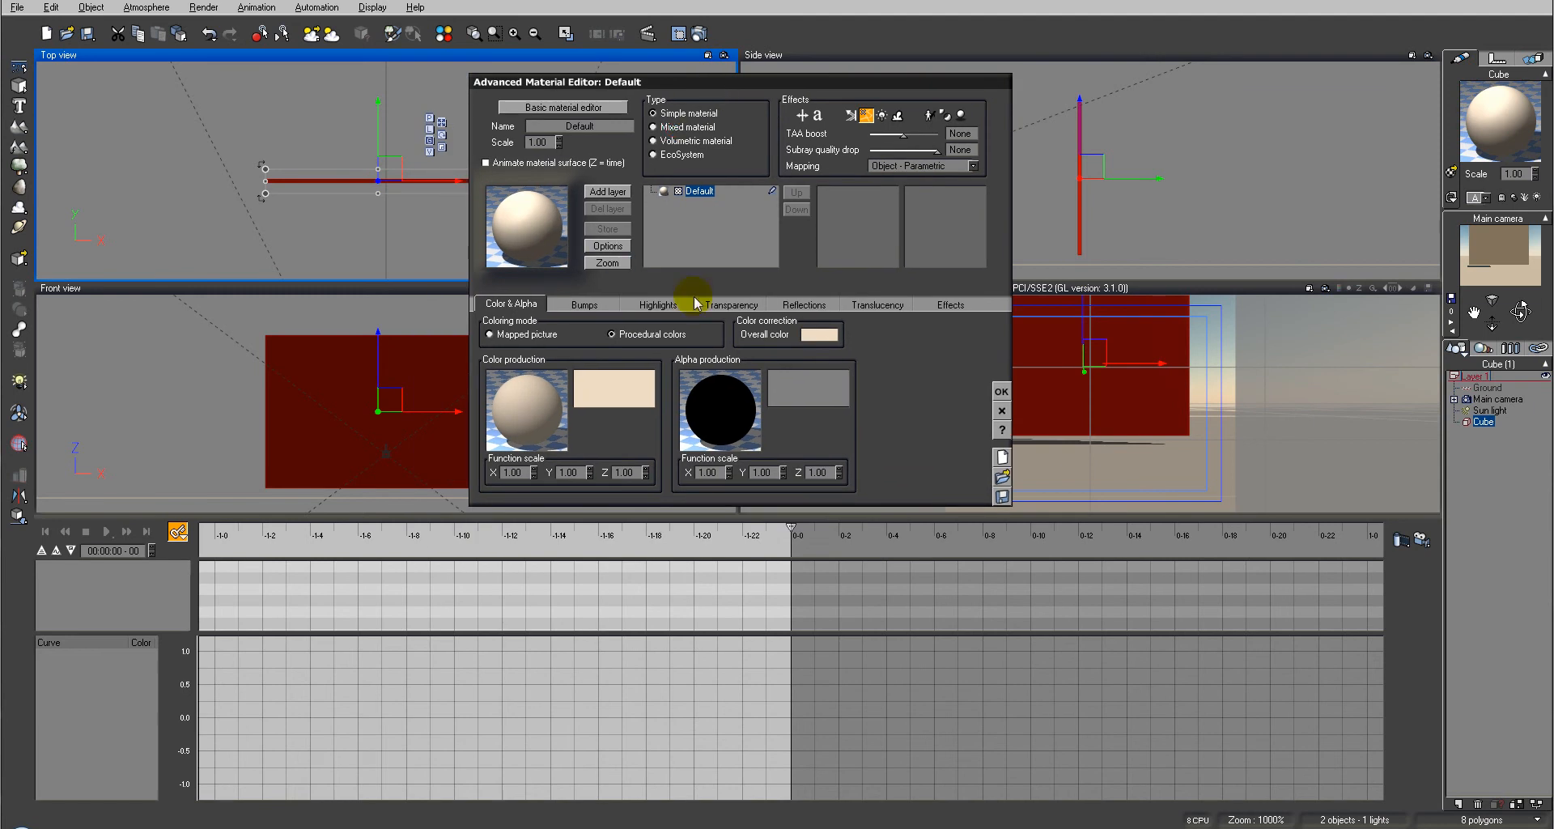
pyautogui.click(820, 334)
pyautogui.click(863, 343)
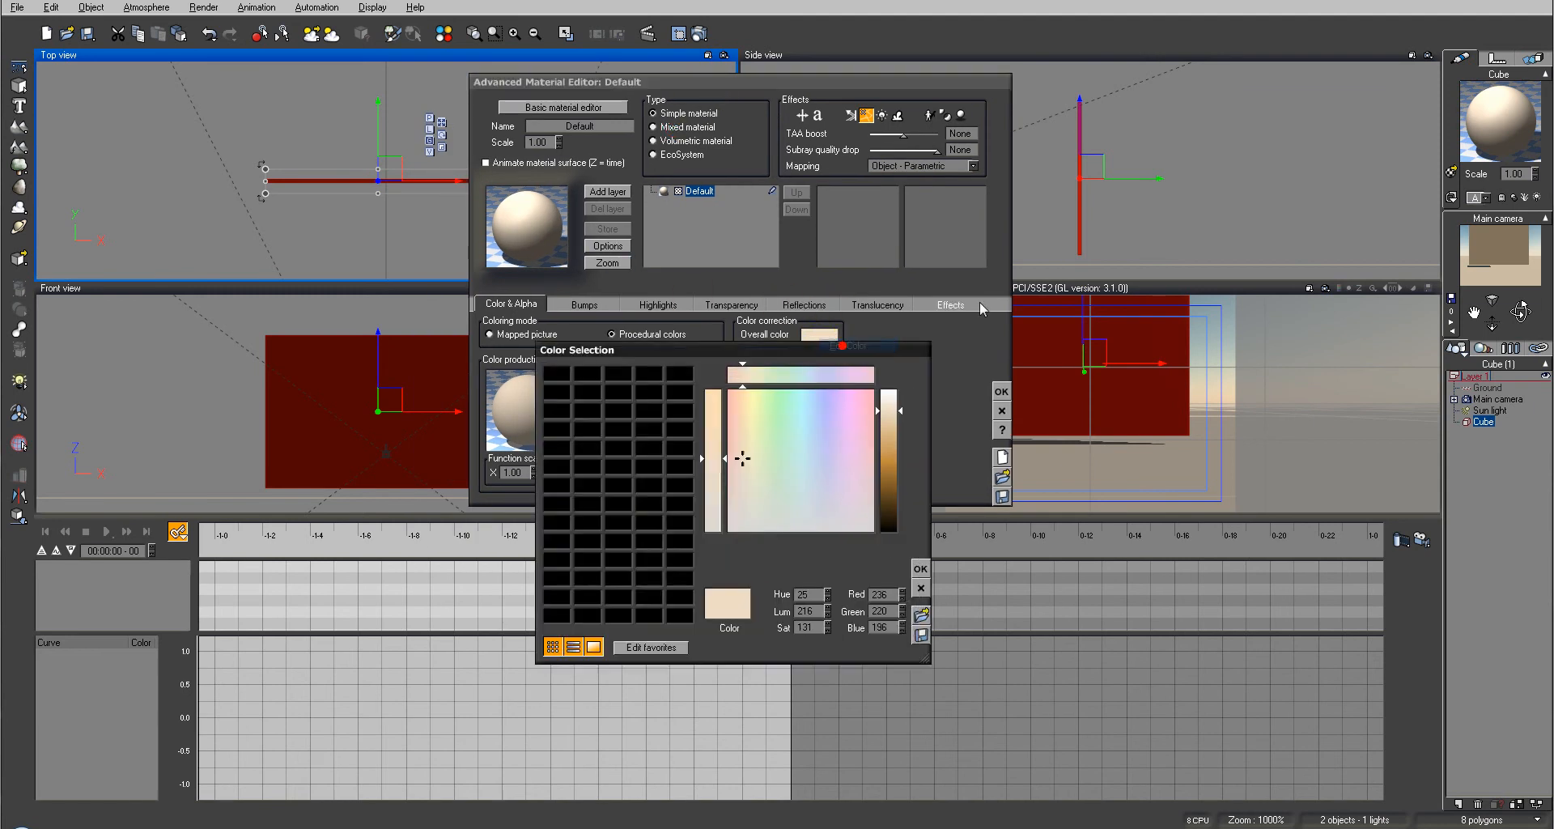
pyautogui.moveTo(891, 427); pyautogui.dragTo(889, 400)
pyautogui.click(920, 572)
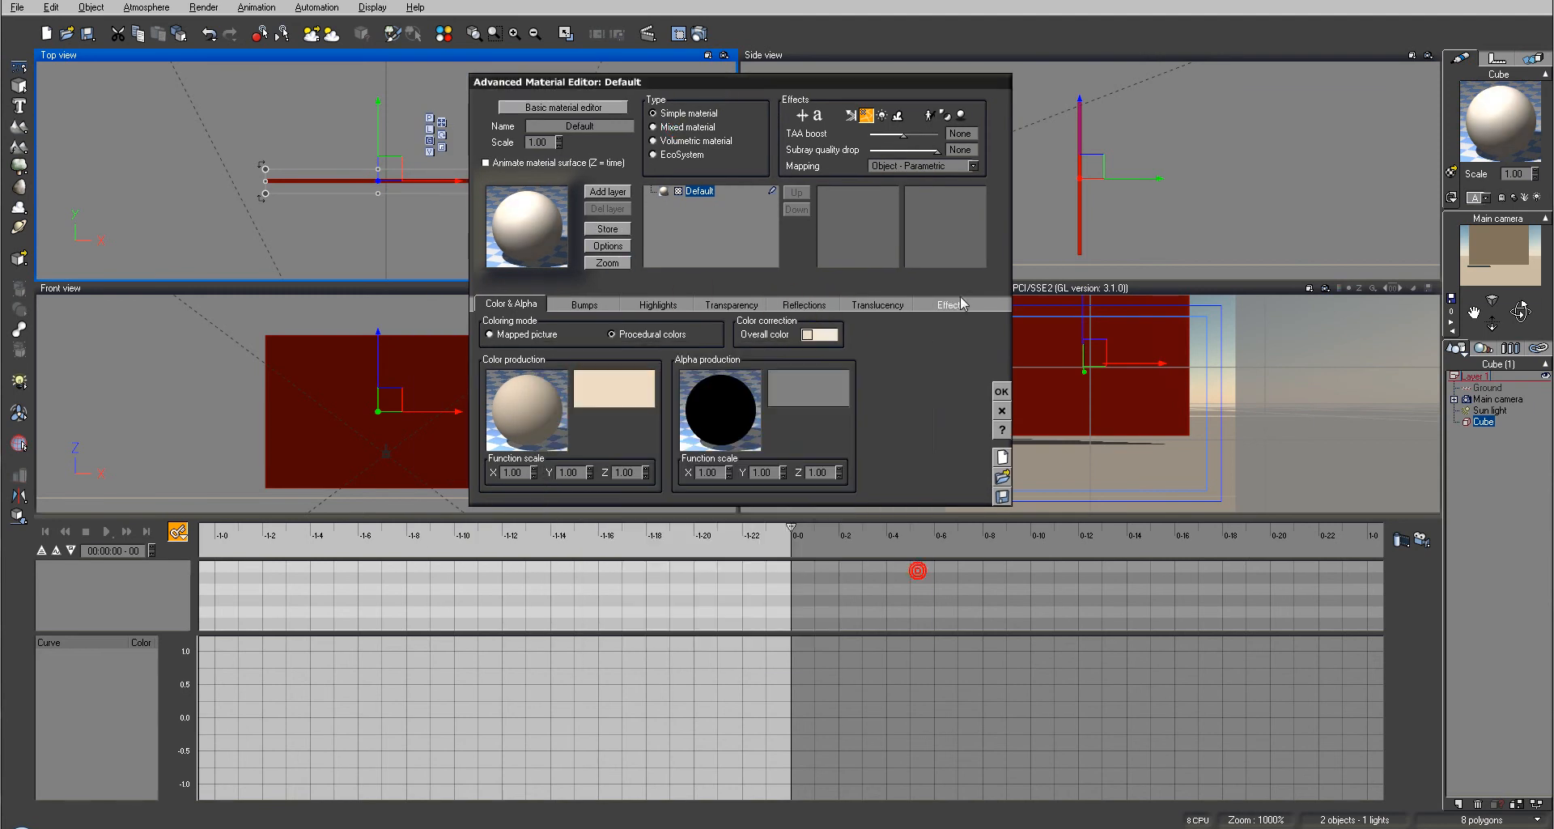
pyautogui.click(940, 305)
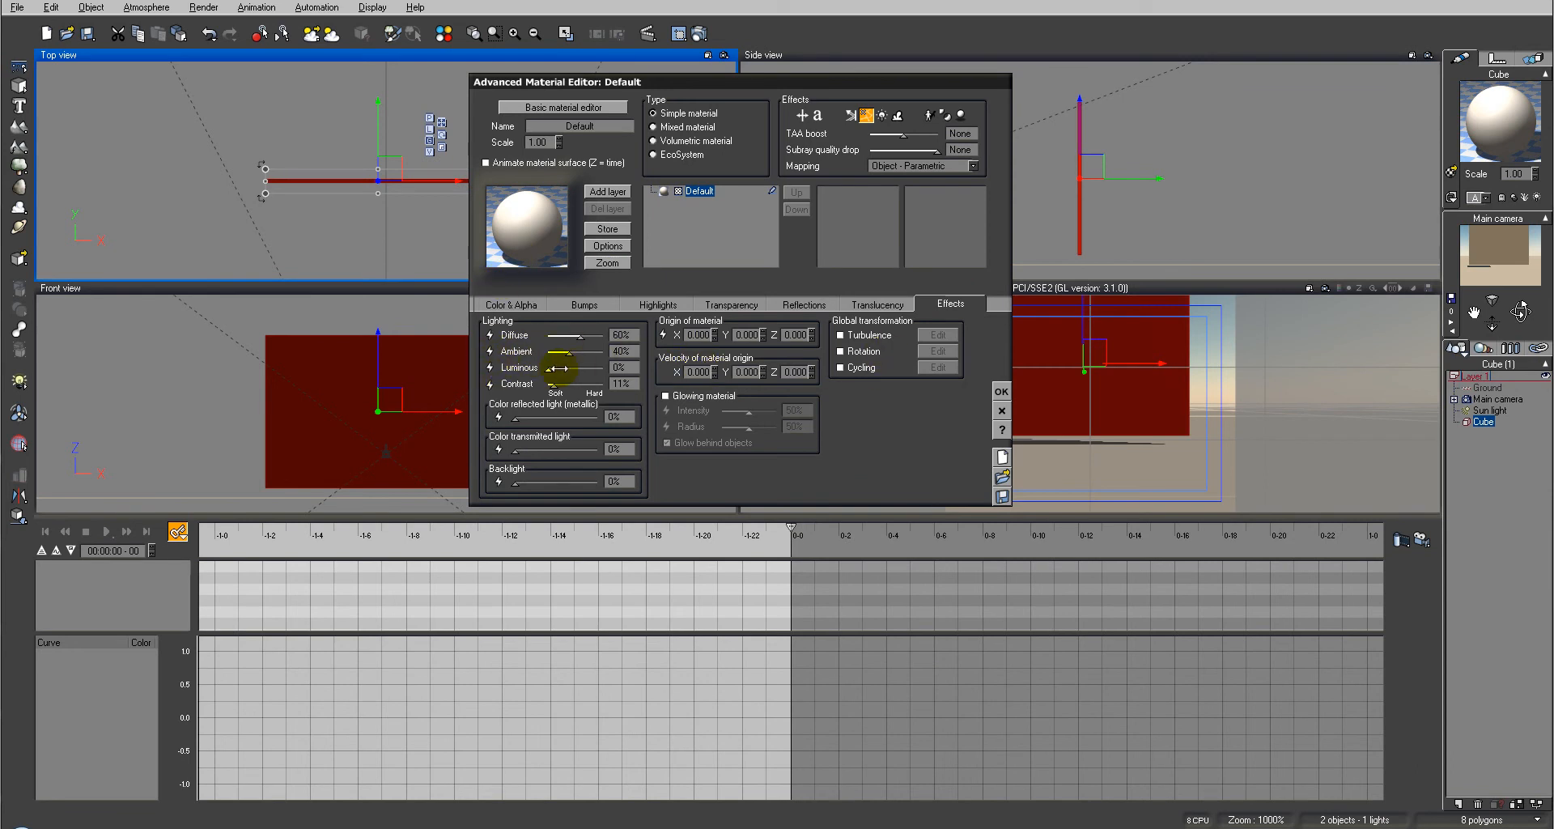
pyautogui.click(1002, 390)
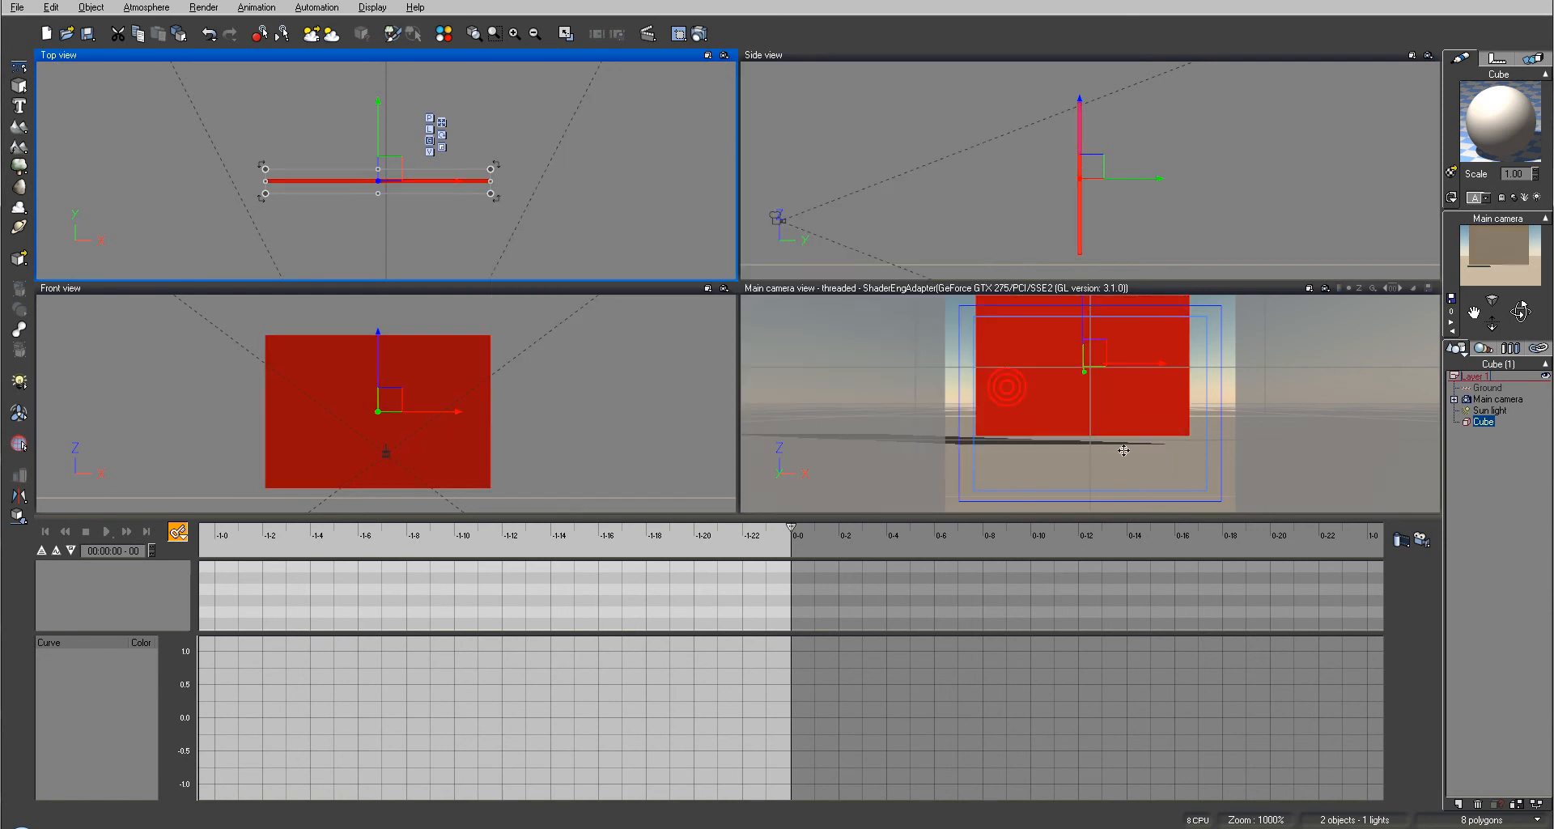
# Step: Add keyframes to all of the cube's properties at the start of the timeline and at 00:00:01 - 08
pyautogui.click(178, 532)
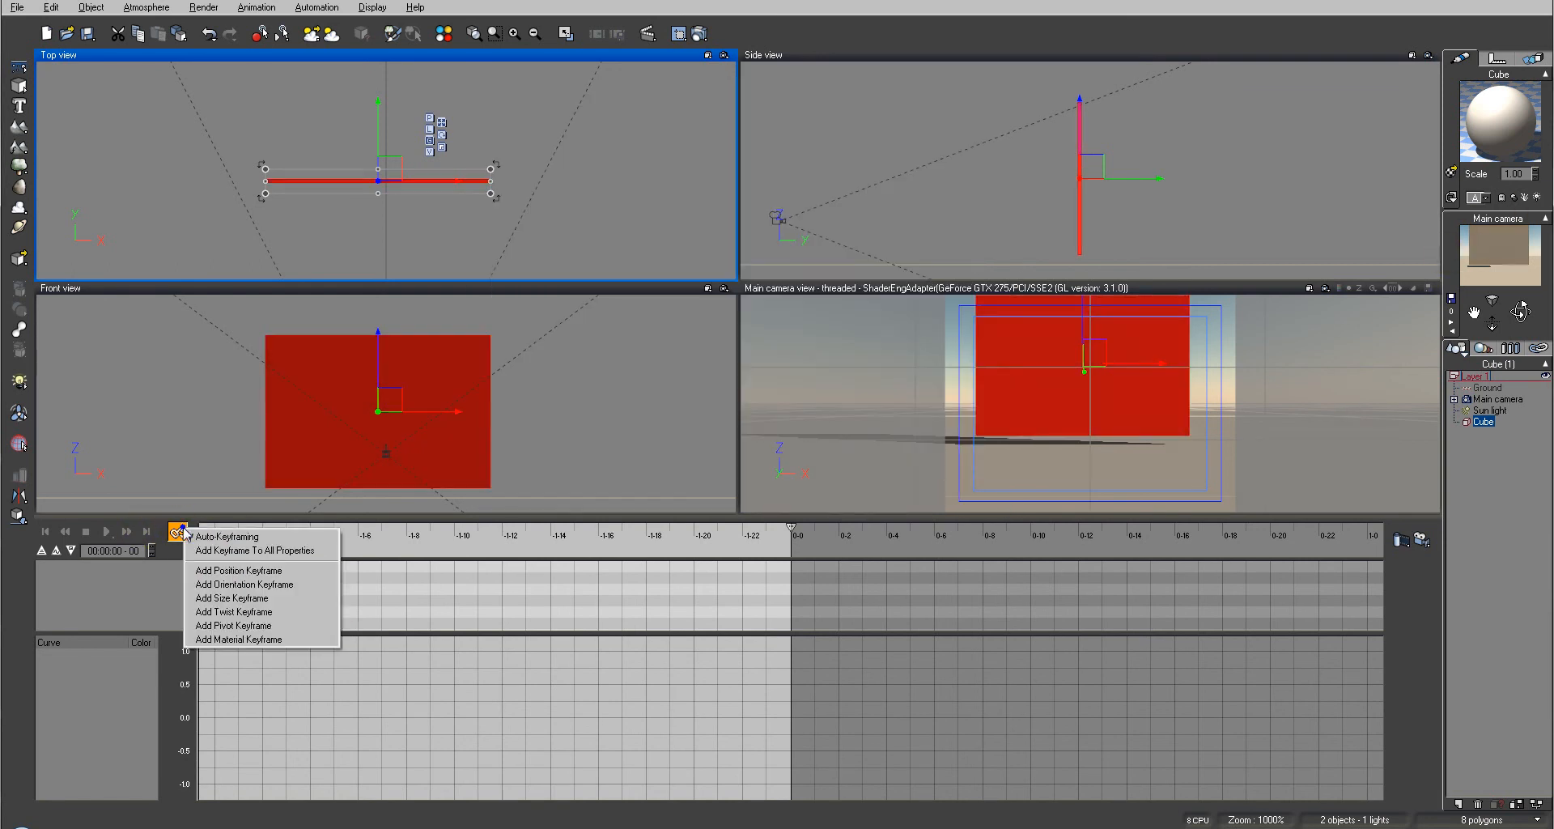
pyautogui.click(235, 550)
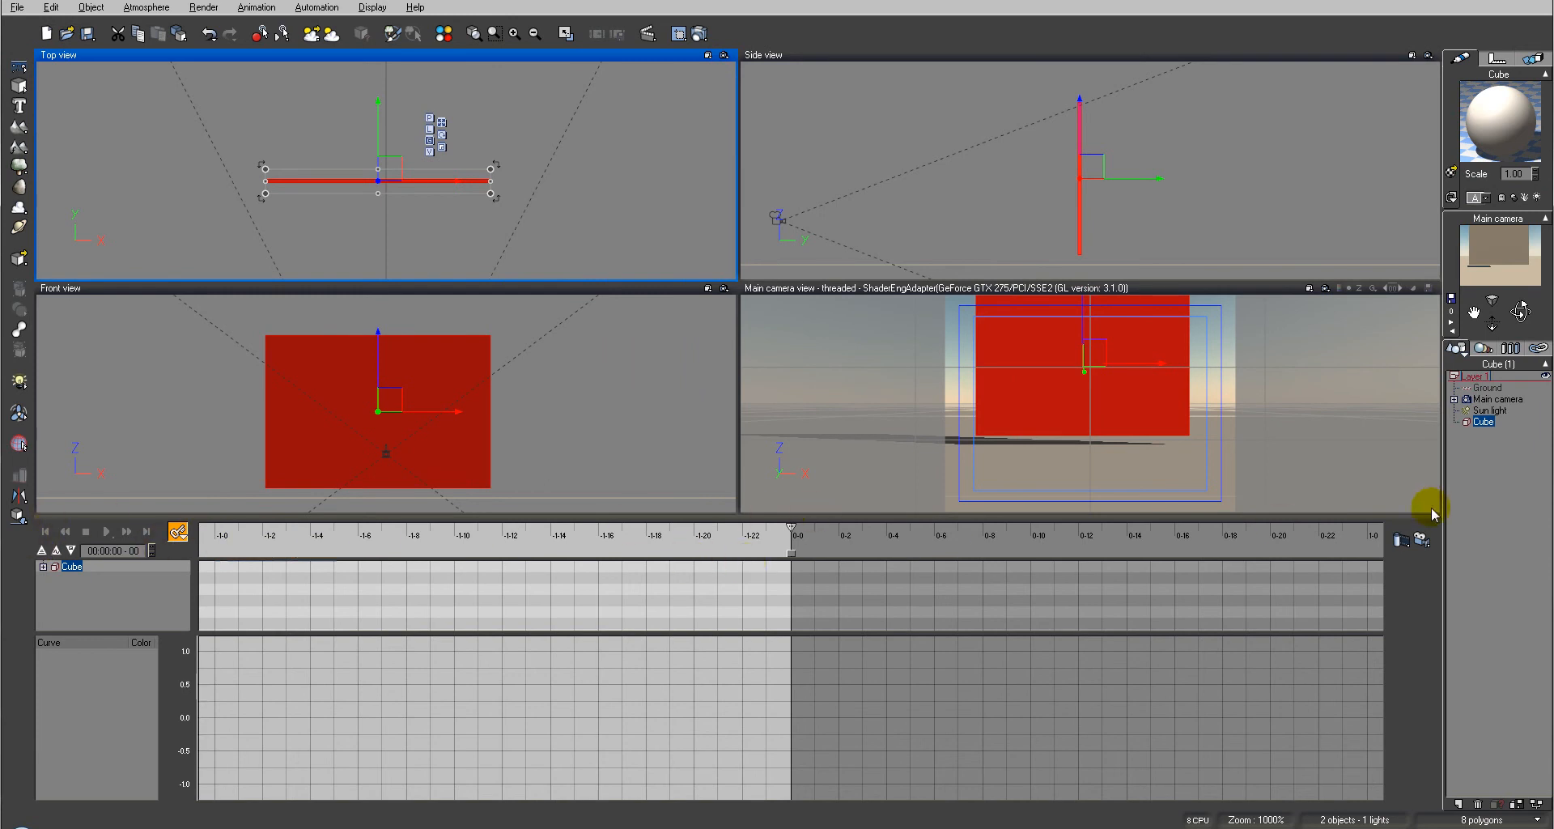
pyautogui.rightClick(411, 604)
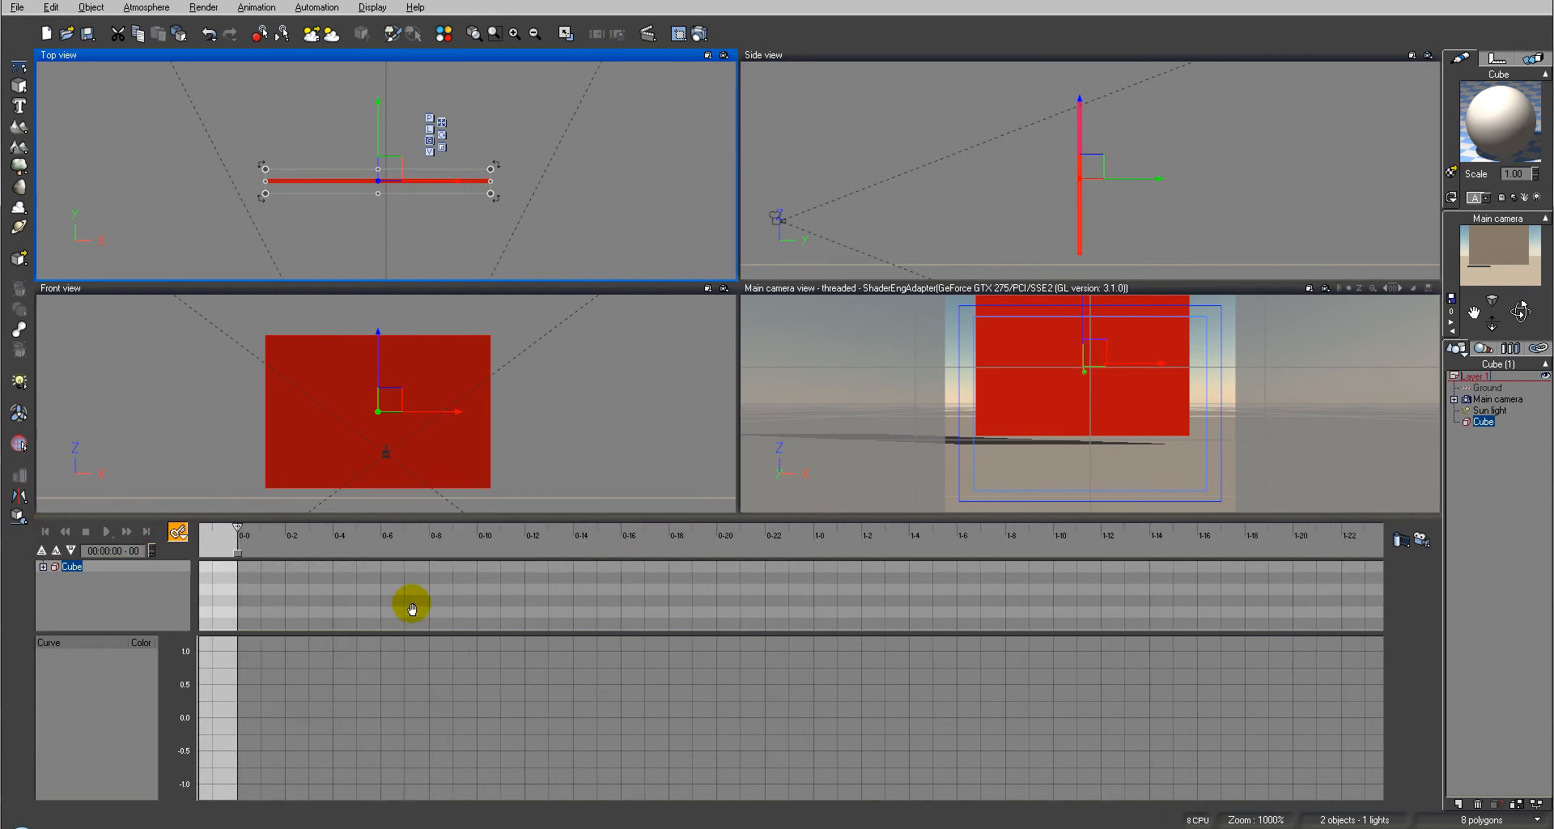
pyautogui.click(243, 532)
pyautogui.moveTo(243, 532); pyautogui.dragTo(1006, 535)
pyautogui.click(181, 533)
pyautogui.click(259, 555)
# Step: Set the cube material's Luminous value to 100% at the second keyframe and let the material become animated
pyautogui.doubleClick(1475, 123)
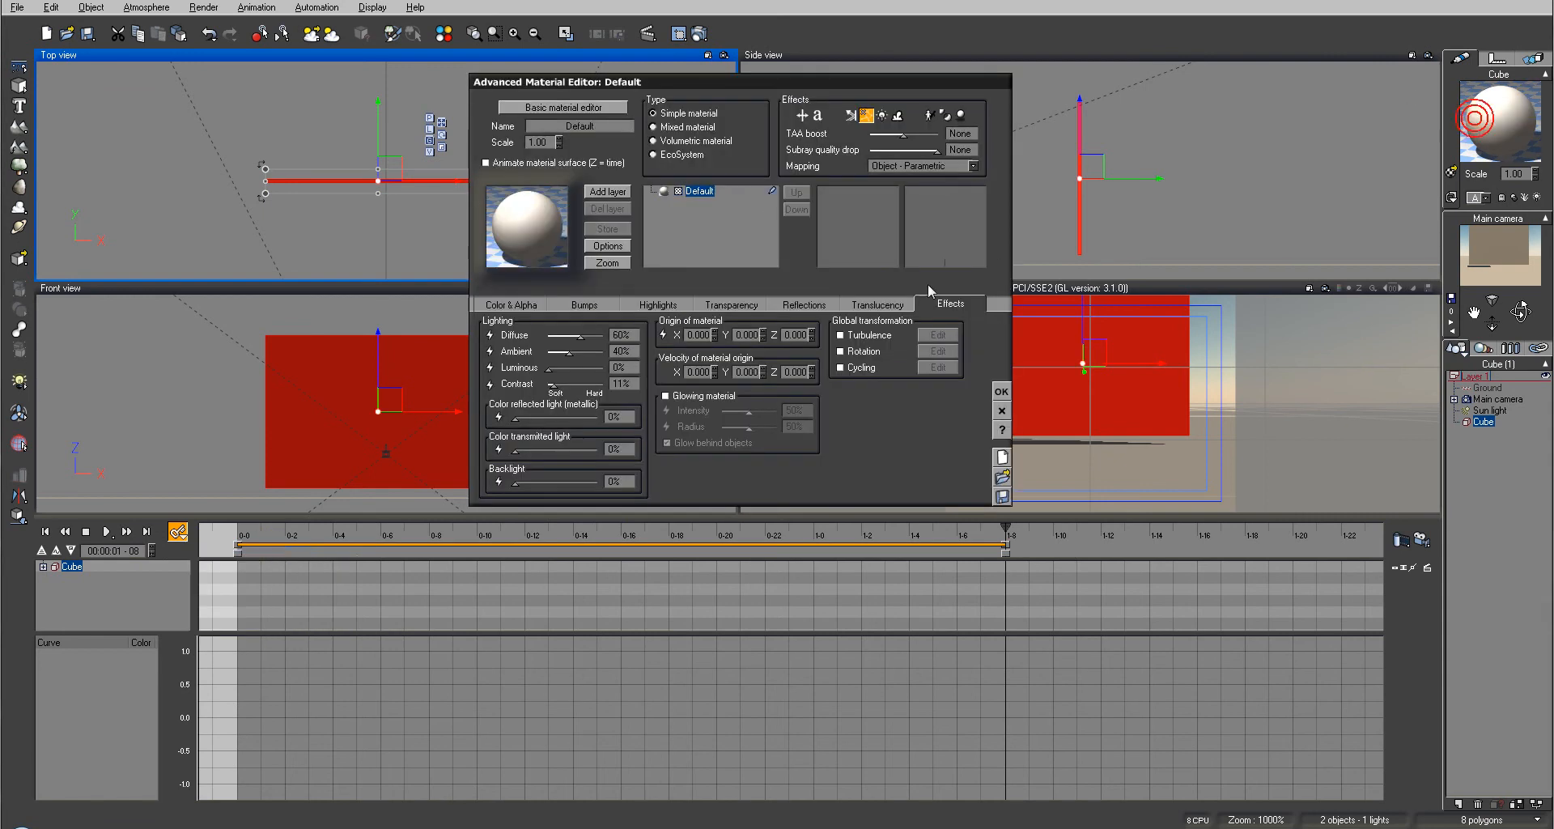
pyautogui.moveTo(617, 360); pyautogui.dragTo(624, 359)
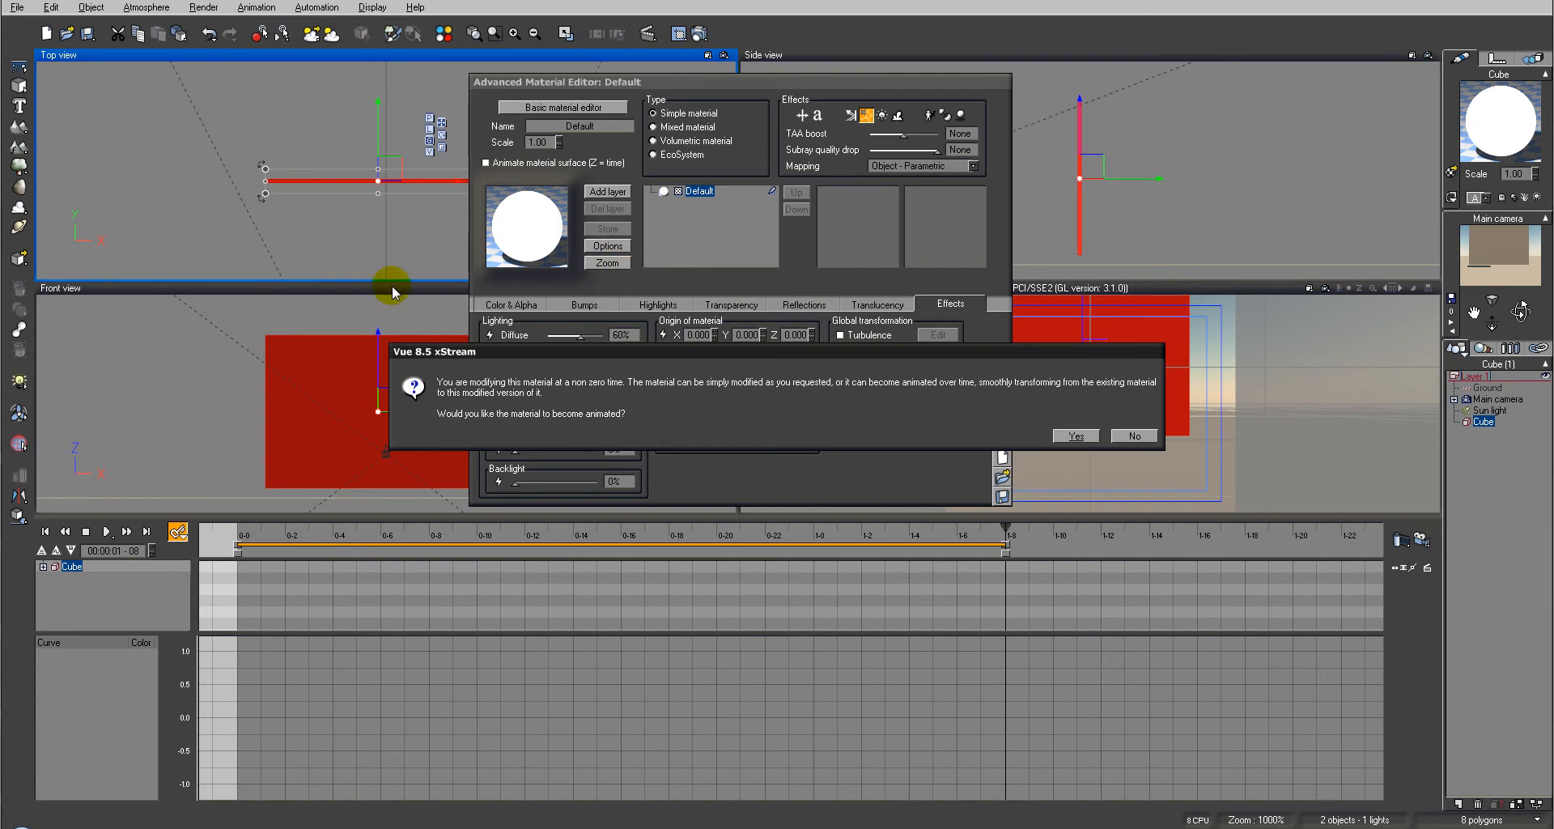
pyautogui.click(1077, 436)
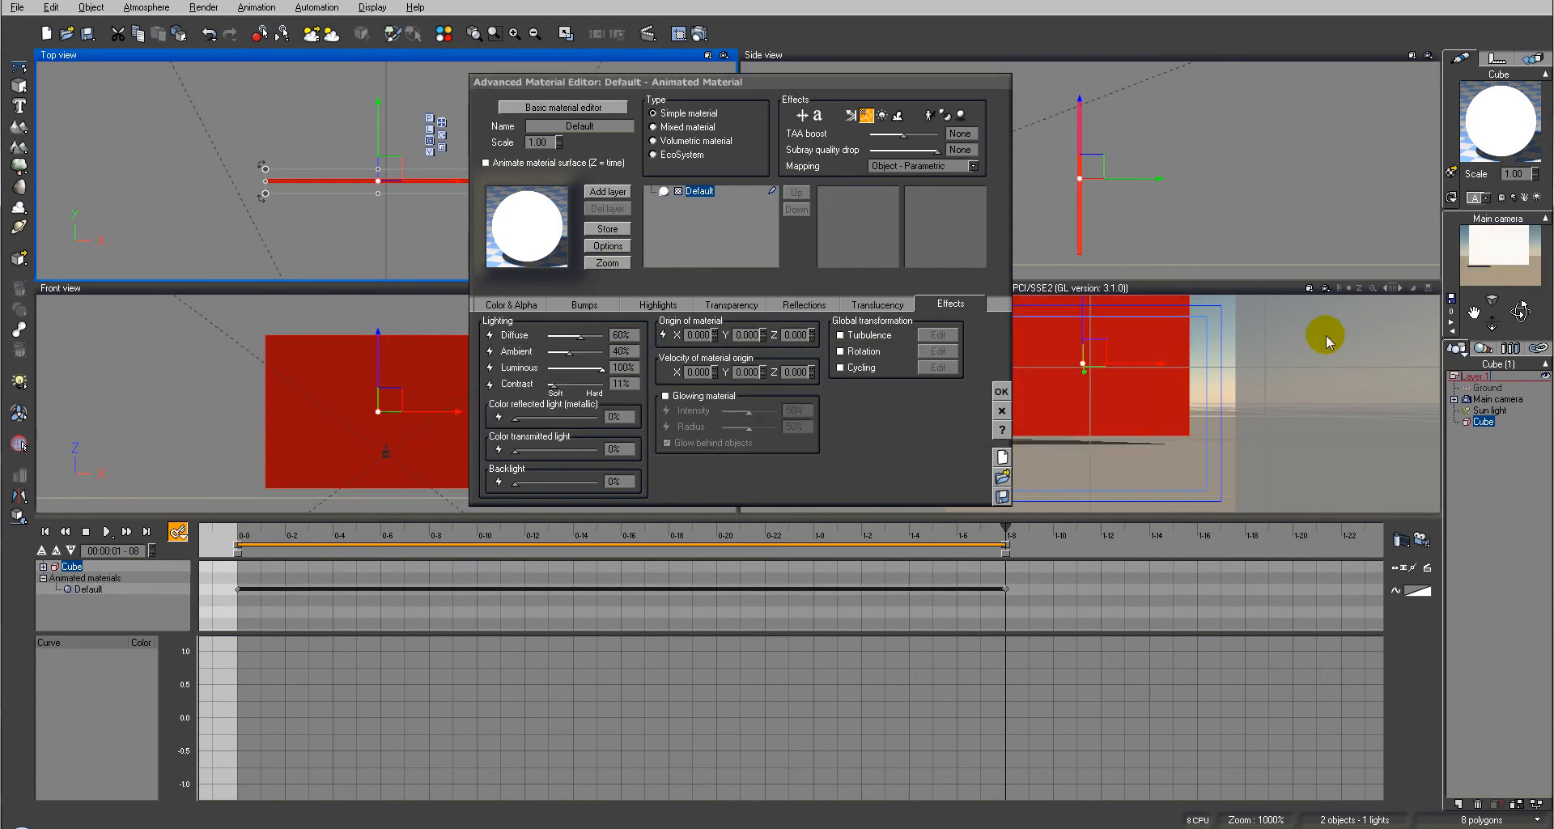
pyautogui.click(1001, 391)
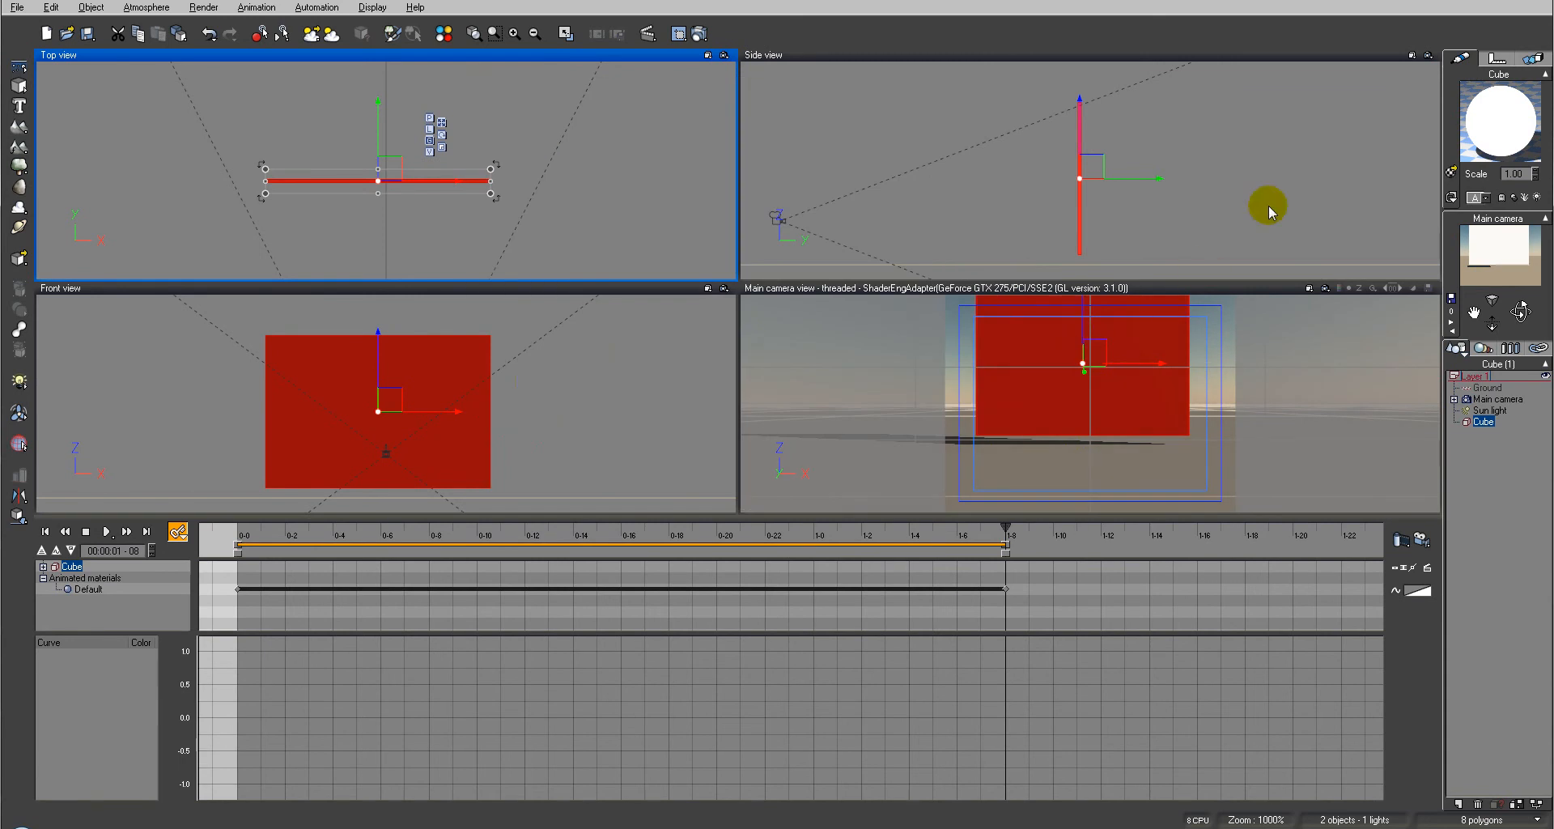
# Step: Move the current time to 00:00:00 - 21 and aim the main camera so the whole slab fits in its frame
pyautogui.moveTo(1004, 530); pyautogui.dragTo(742, 530)
pyautogui.moveTo(1117, 377); pyautogui.dragTo(1117, 350, button='right')
pyautogui.moveTo(1237, 359); pyautogui.dragTo(1192, 363, button='right')
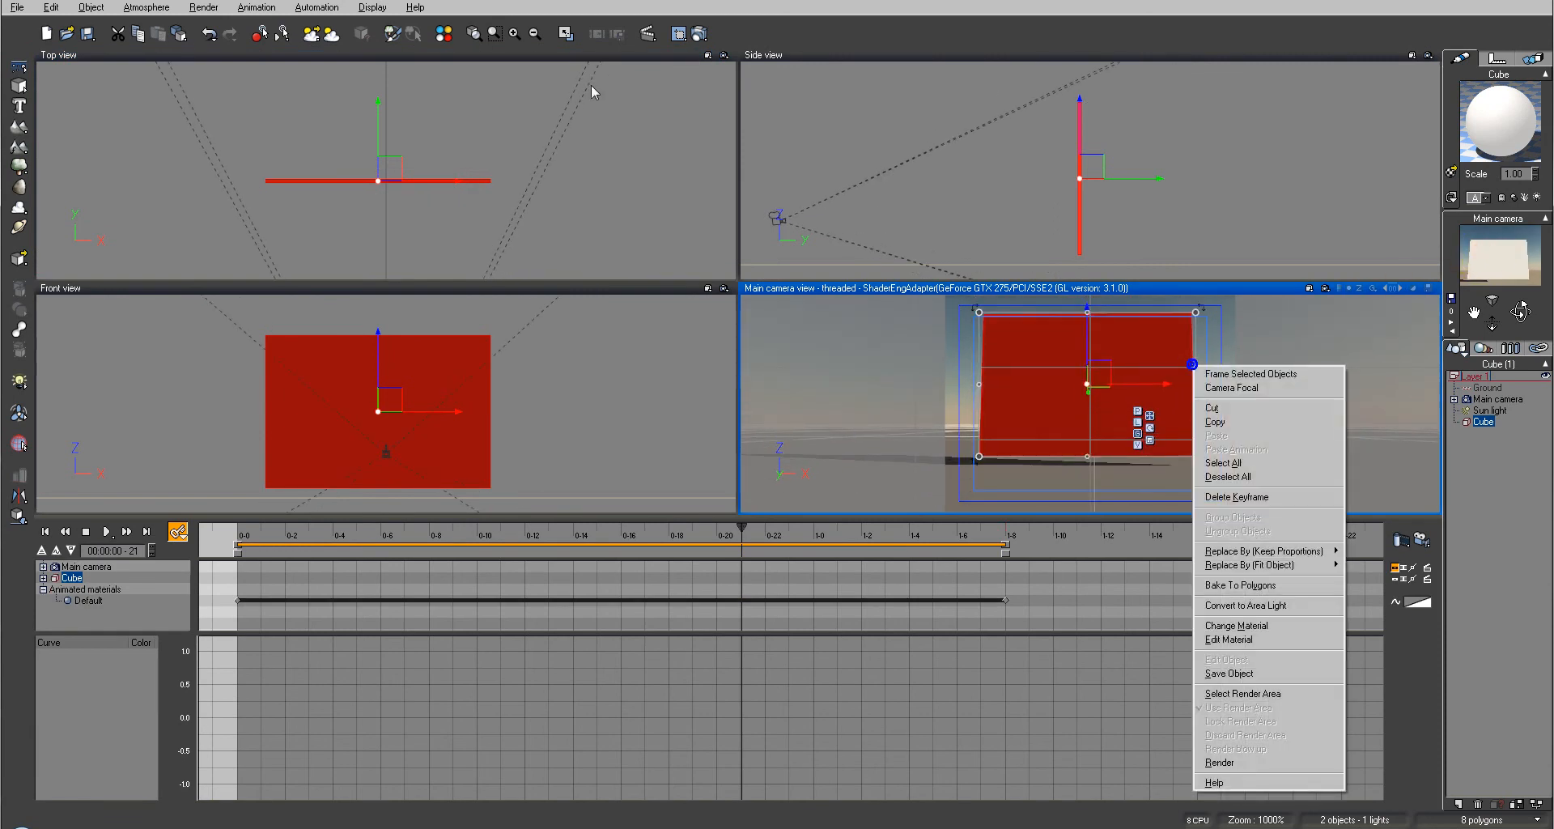
# Step: Add a sphere and place it near the ground between the main camera and the slab
pyautogui.rightClick(19, 93)
pyautogui.click(38, 92)
pyautogui.moveTo(1105, 160); pyautogui.dragTo(1013, 230)
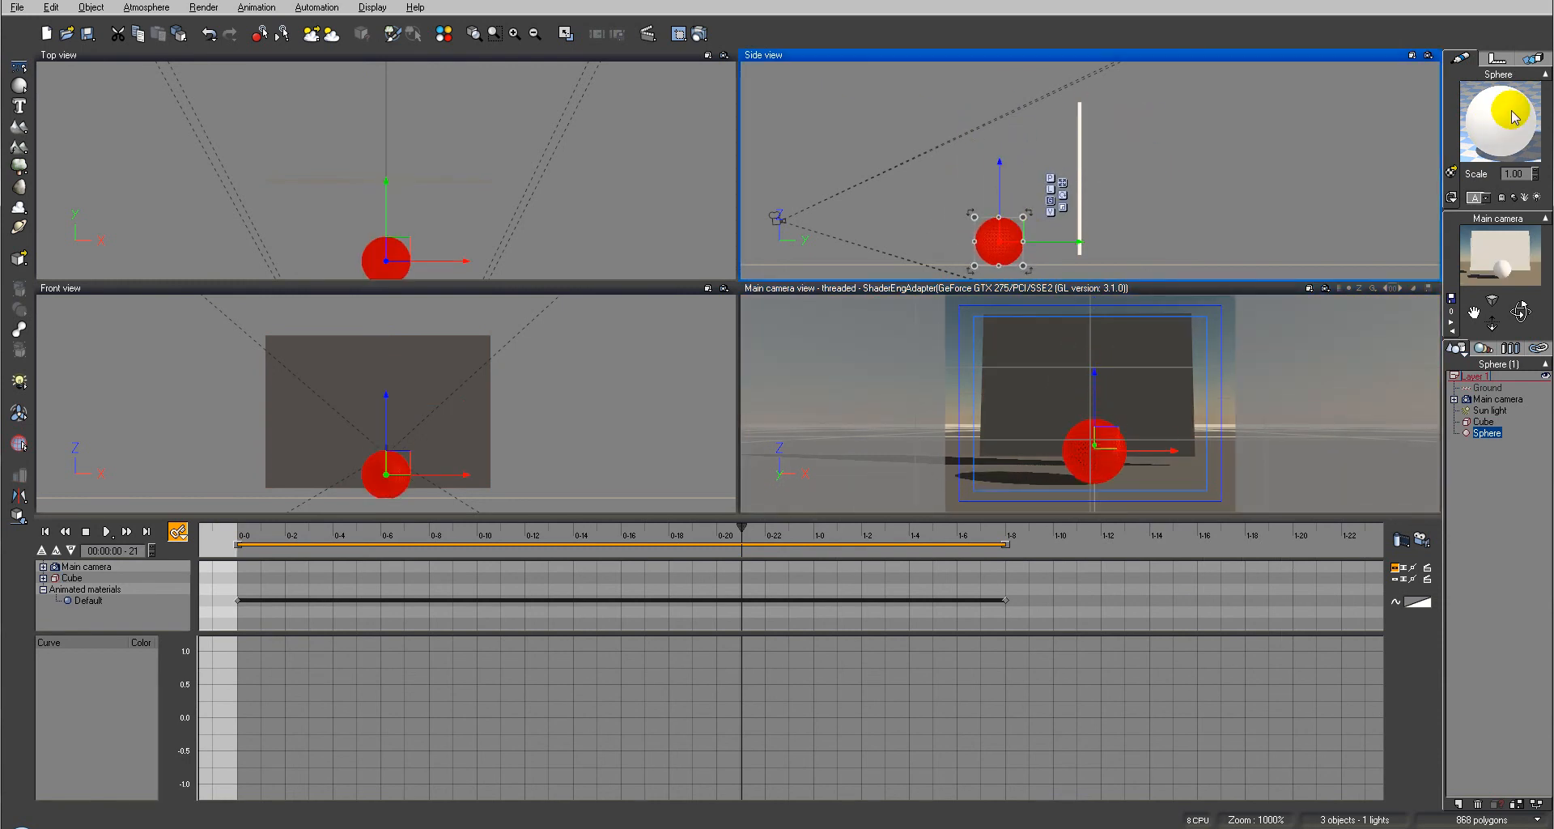
# Step: Load the Grass material from the Landscapes collection onto the sphere and raise the sphere slightly
pyautogui.doubleClick(1512, 116)
pyautogui.doubleClick(530, 250)
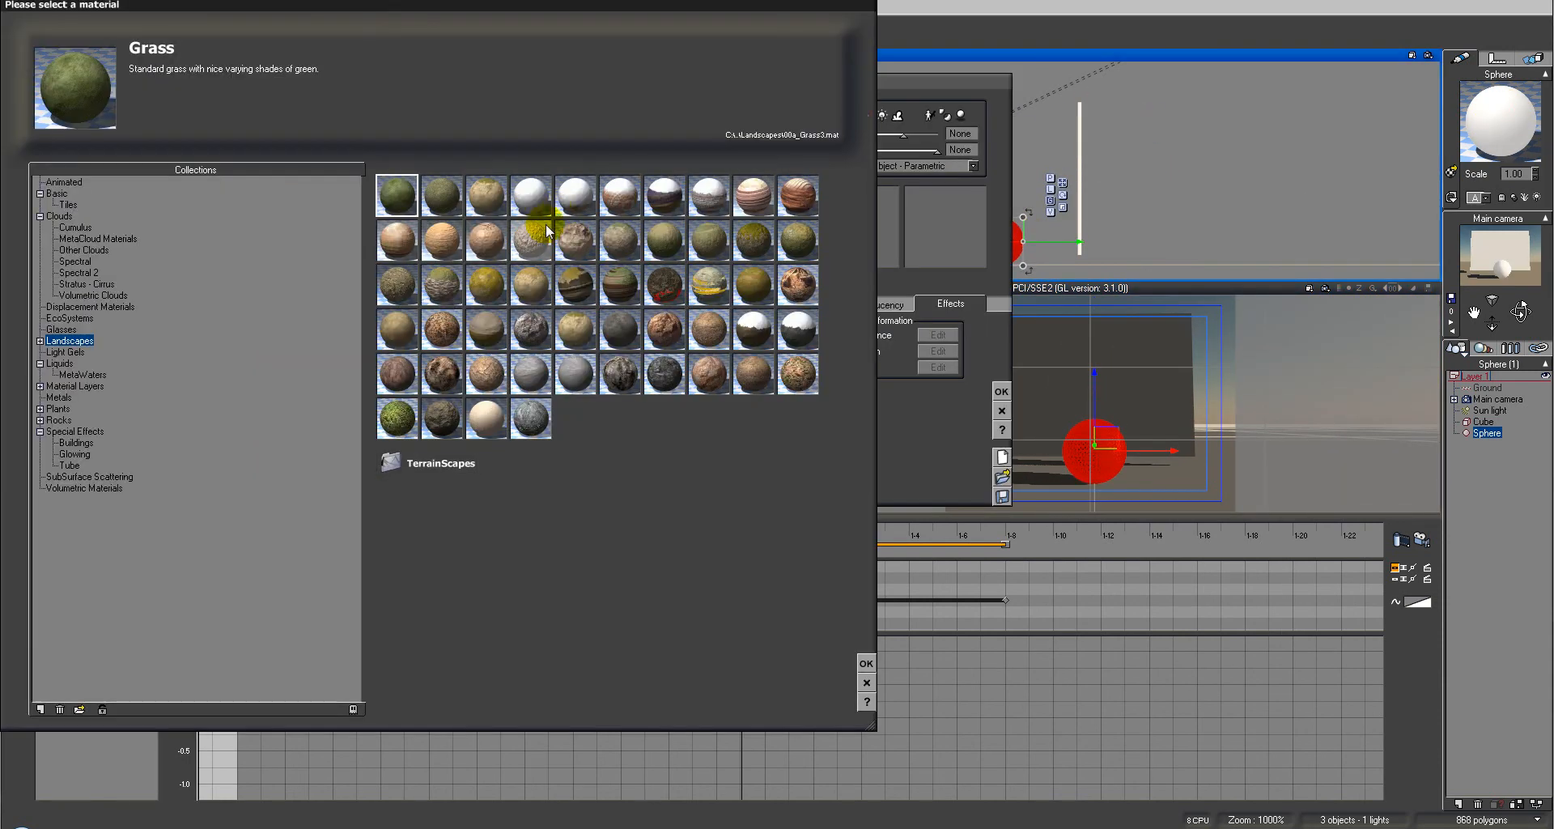
pyautogui.click(866, 664)
pyautogui.click(1001, 391)
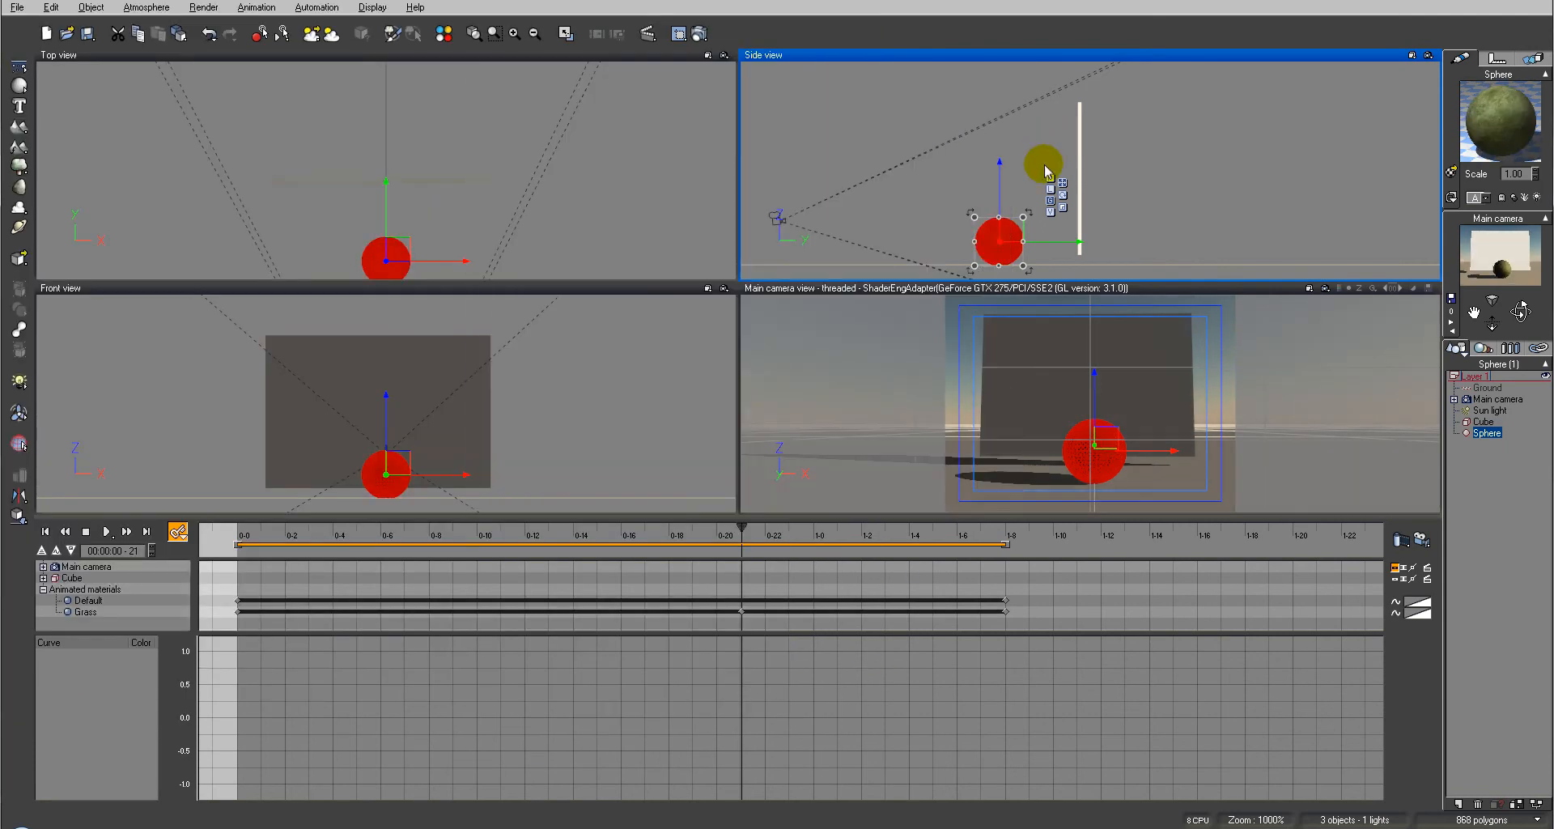
pyautogui.moveTo(1003, 202); pyautogui.dragTo(1000, 197)
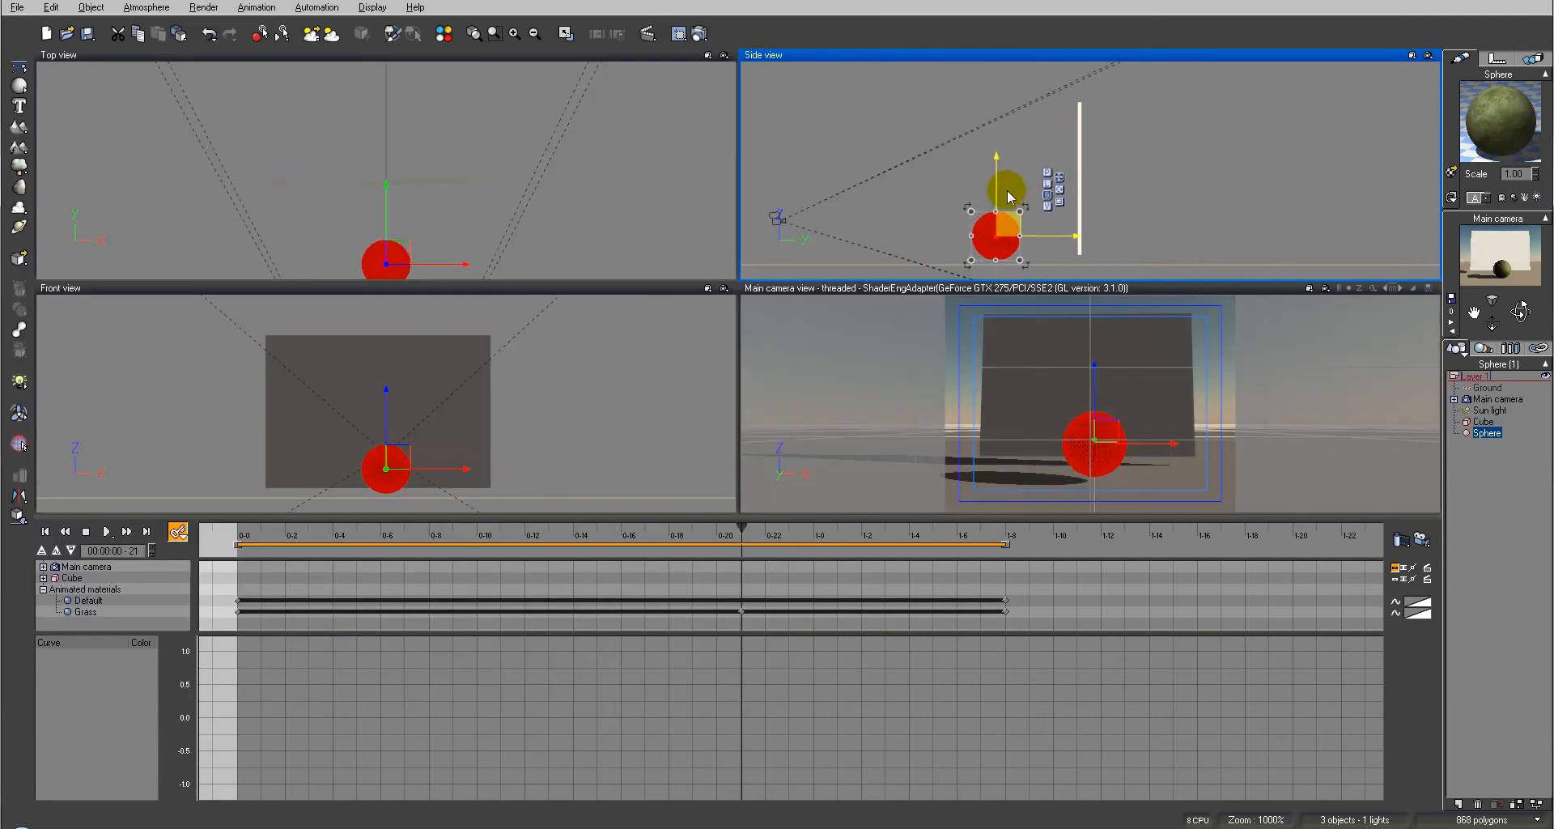
# Step: Render the scene to screen at 640x480 with the Preview preset, then close the render
pyautogui.click(698, 33)
pyautogui.click(617, 379)
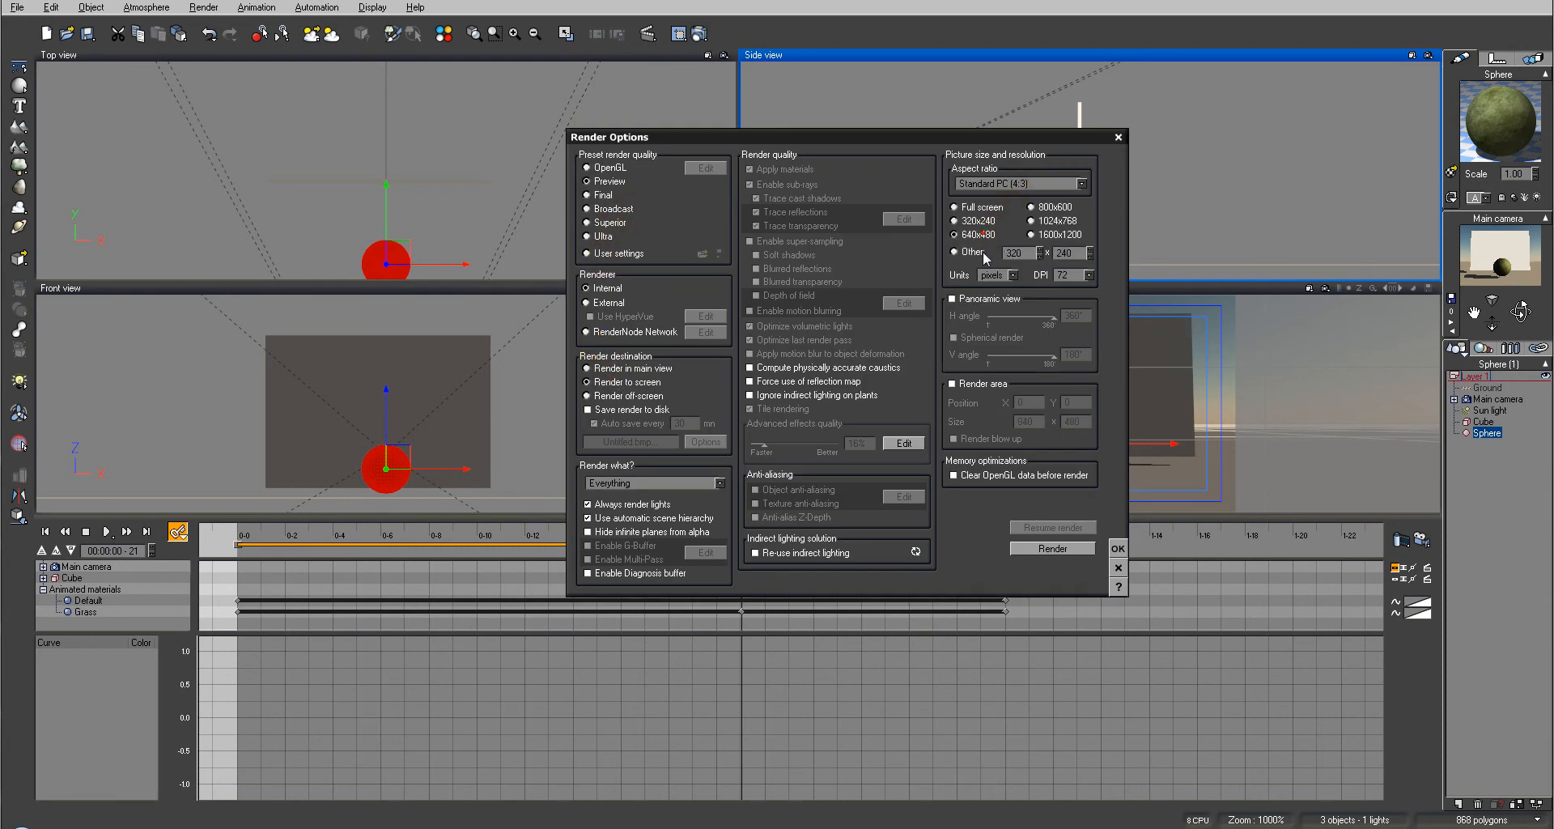
pyautogui.click(1052, 548)
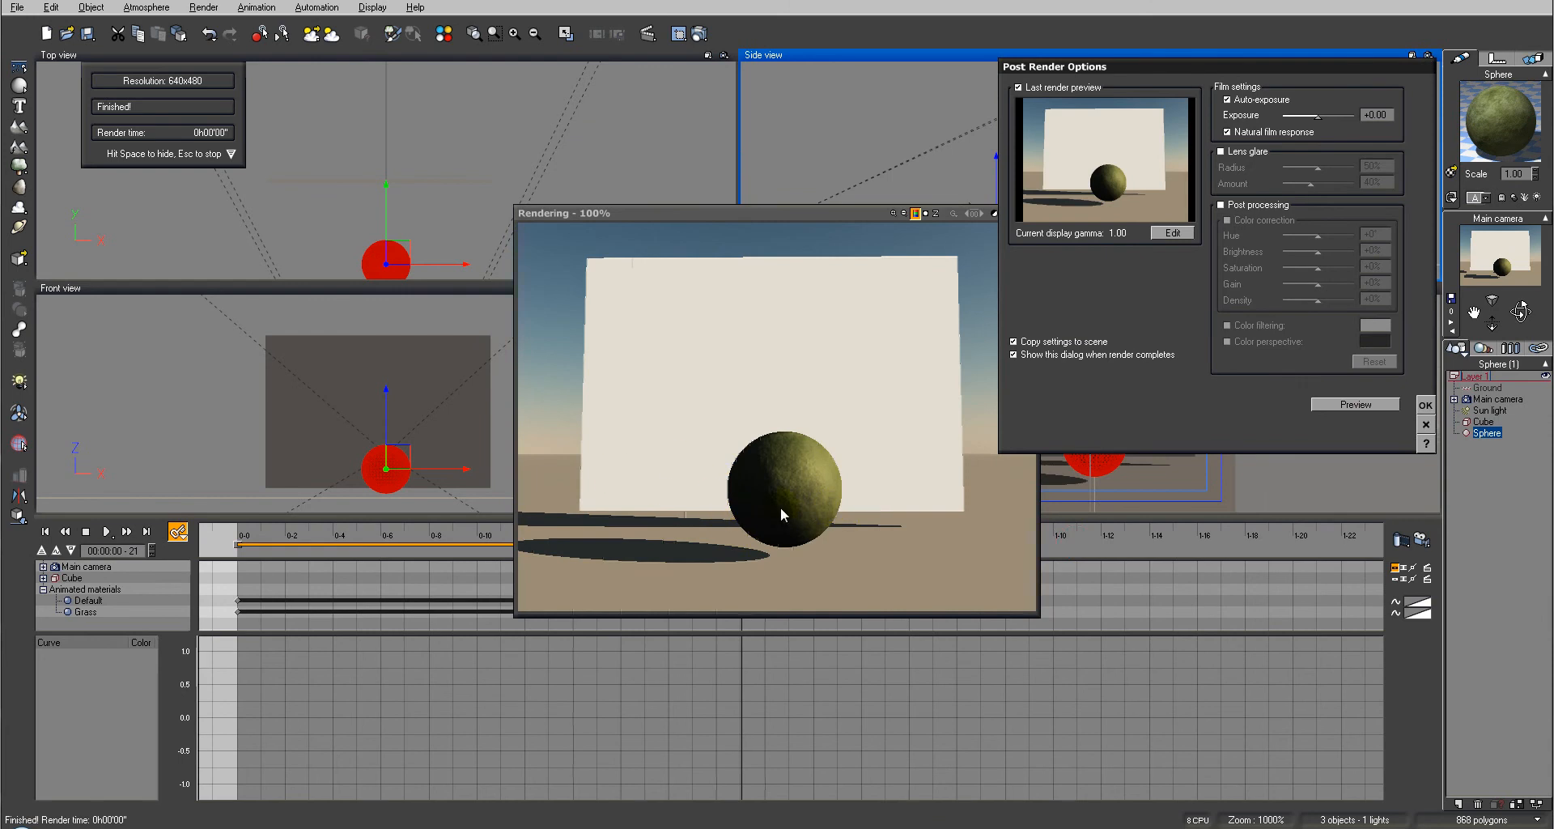
pyautogui.click(1426, 405)
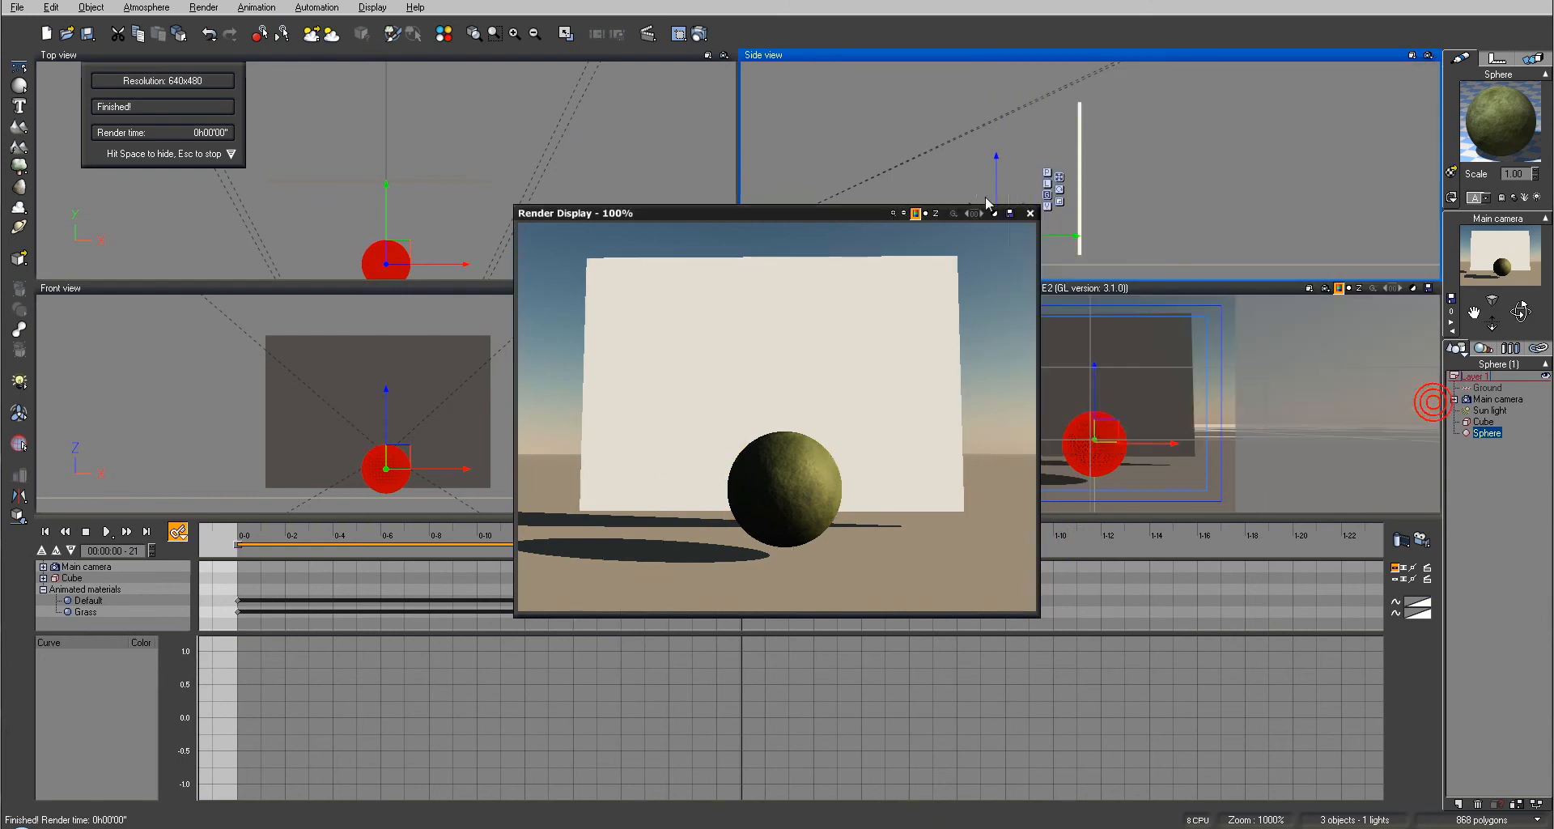
pyautogui.click(1034, 212)
# Step: Switch the atmosphere's lighting model to the option just below Global illumination, without animating the atmosphere
pyautogui.click(148, 8)
pyautogui.click(145, 79)
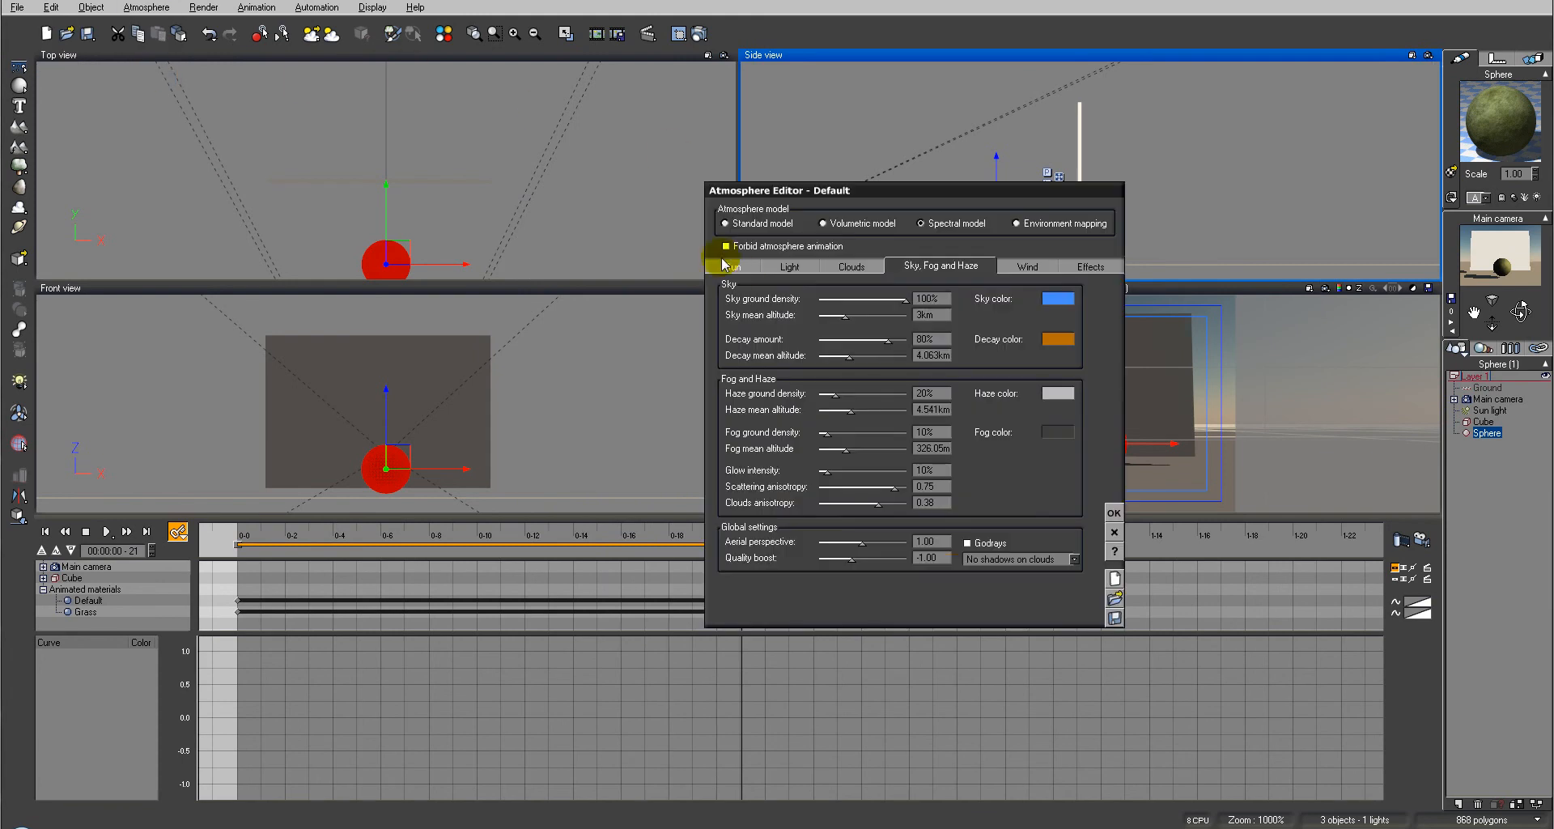
pyautogui.click(775, 267)
pyautogui.click(767, 356)
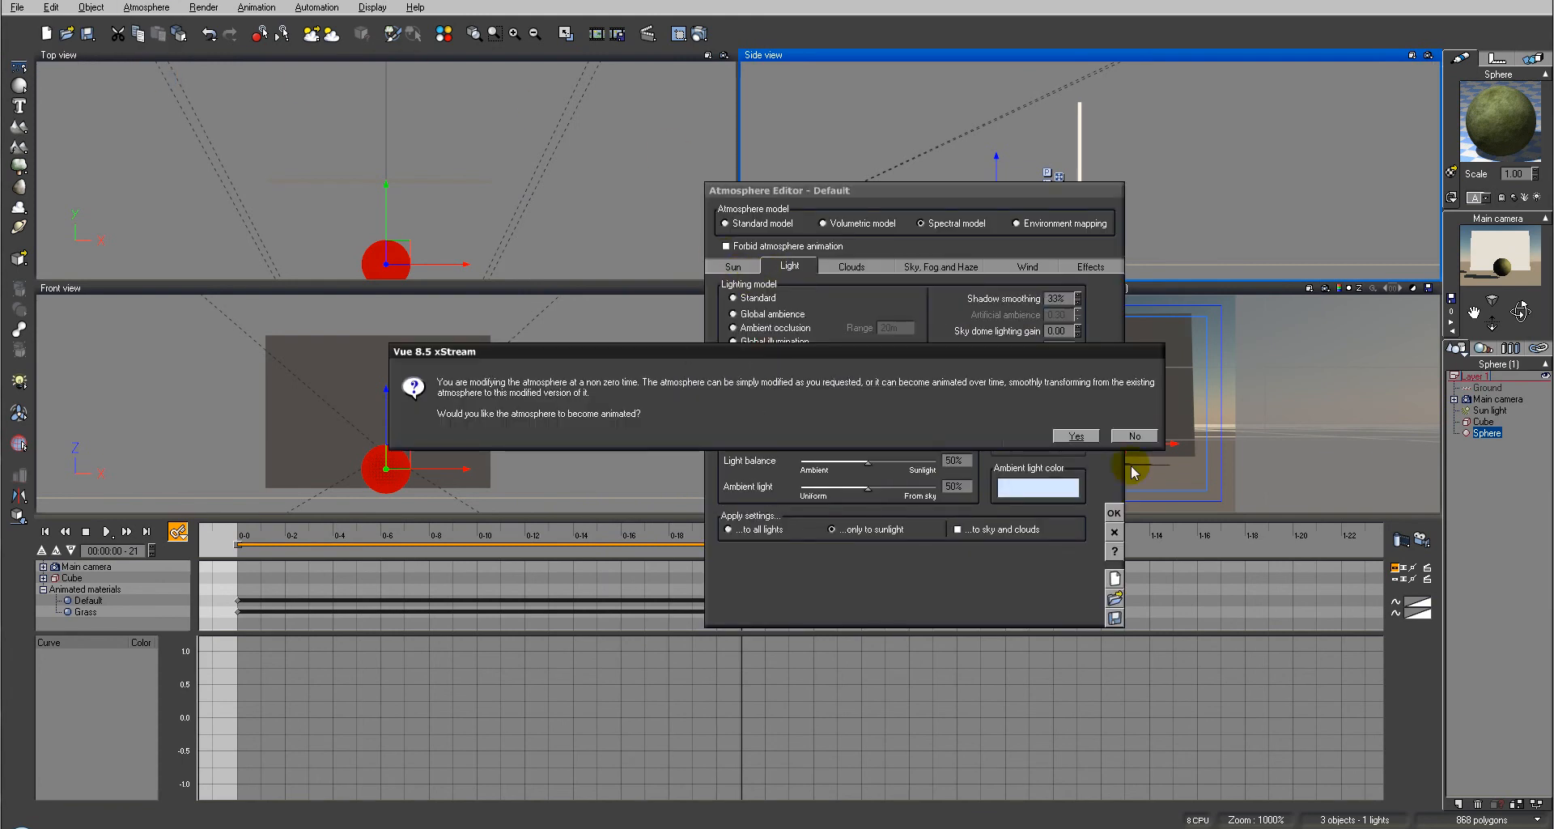
pyautogui.click(1134, 436)
pyautogui.click(1114, 513)
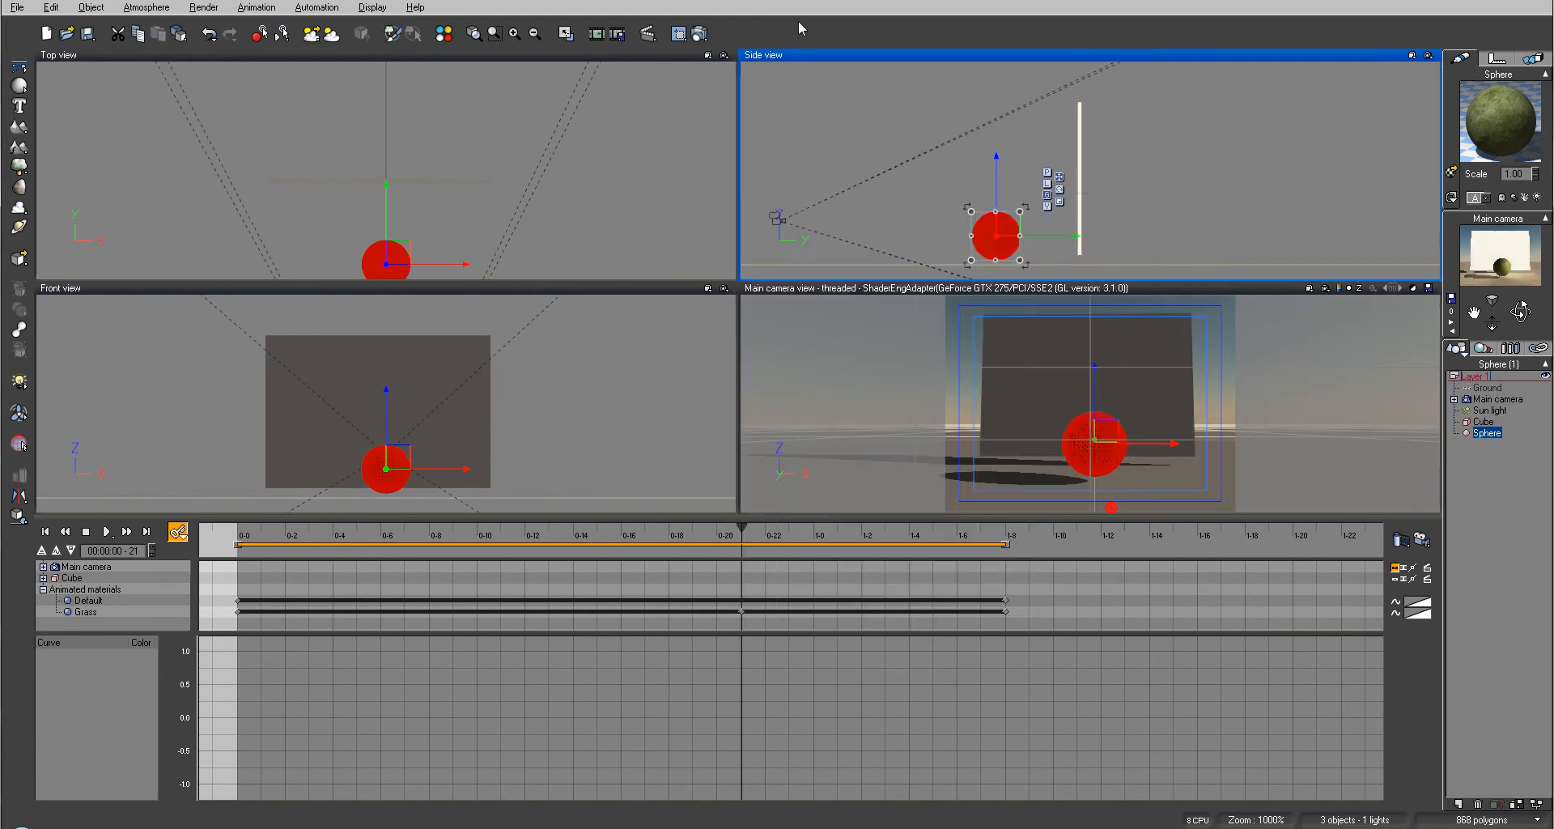
# Step: Set the render quality preset to Final, render the scene at 640x480 and close the result
pyautogui.click(700, 34)
pyautogui.click(593, 197)
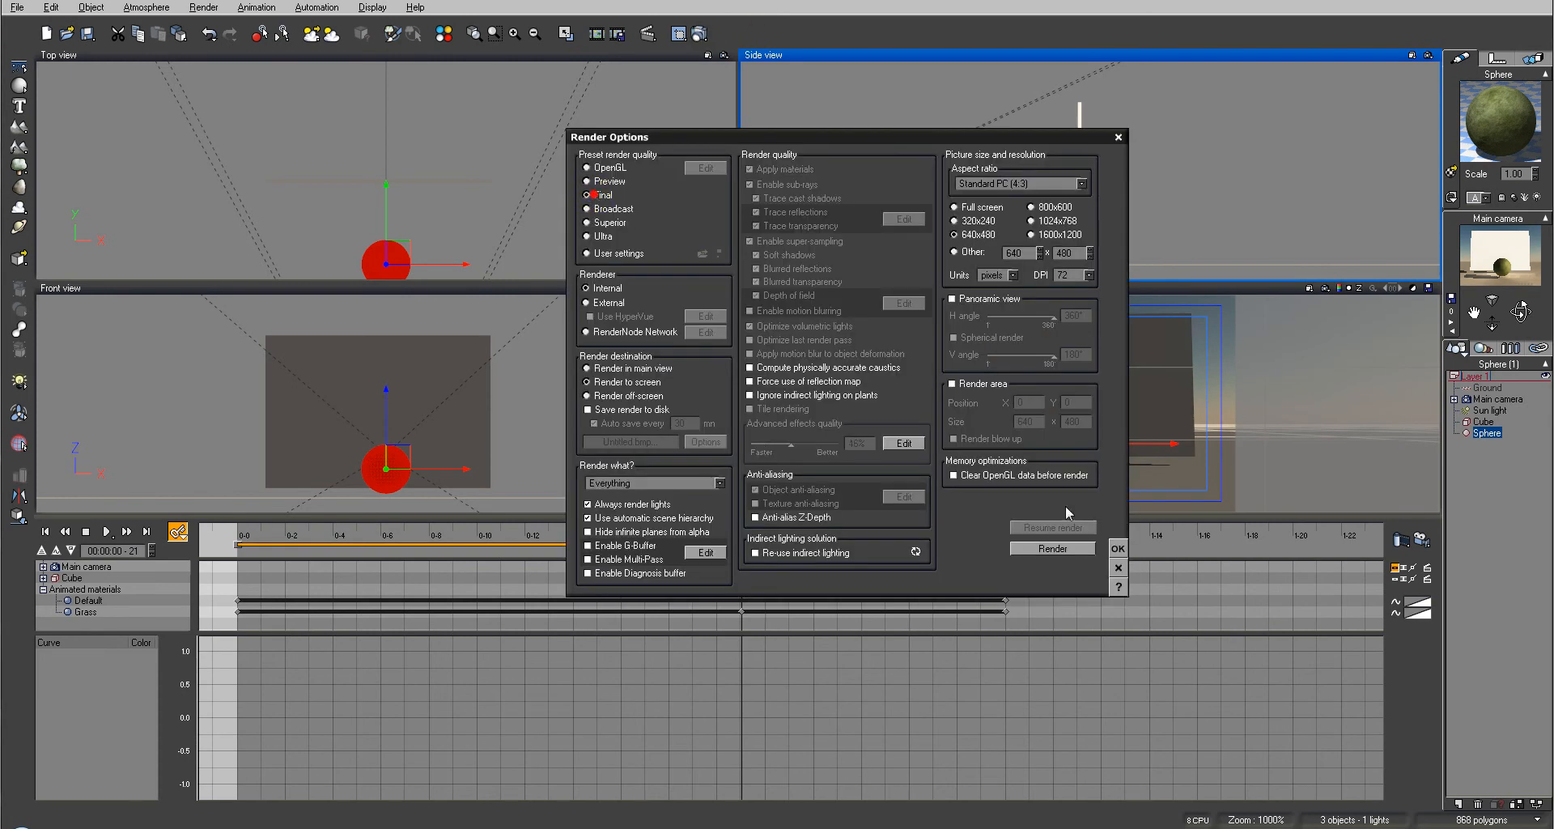
pyautogui.click(1118, 548)
pyautogui.click(678, 34)
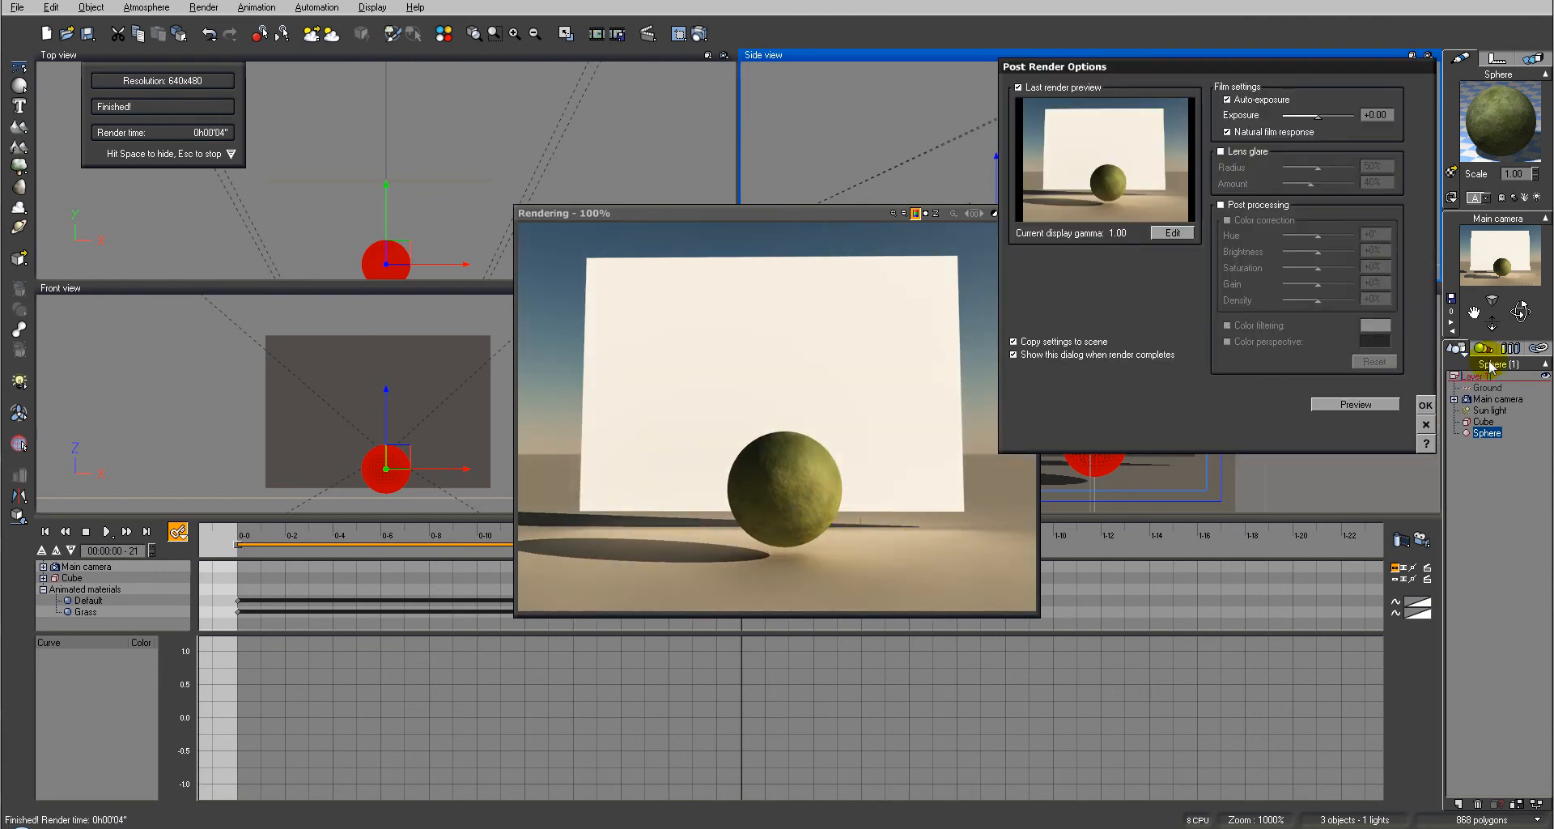
pyautogui.click(1426, 406)
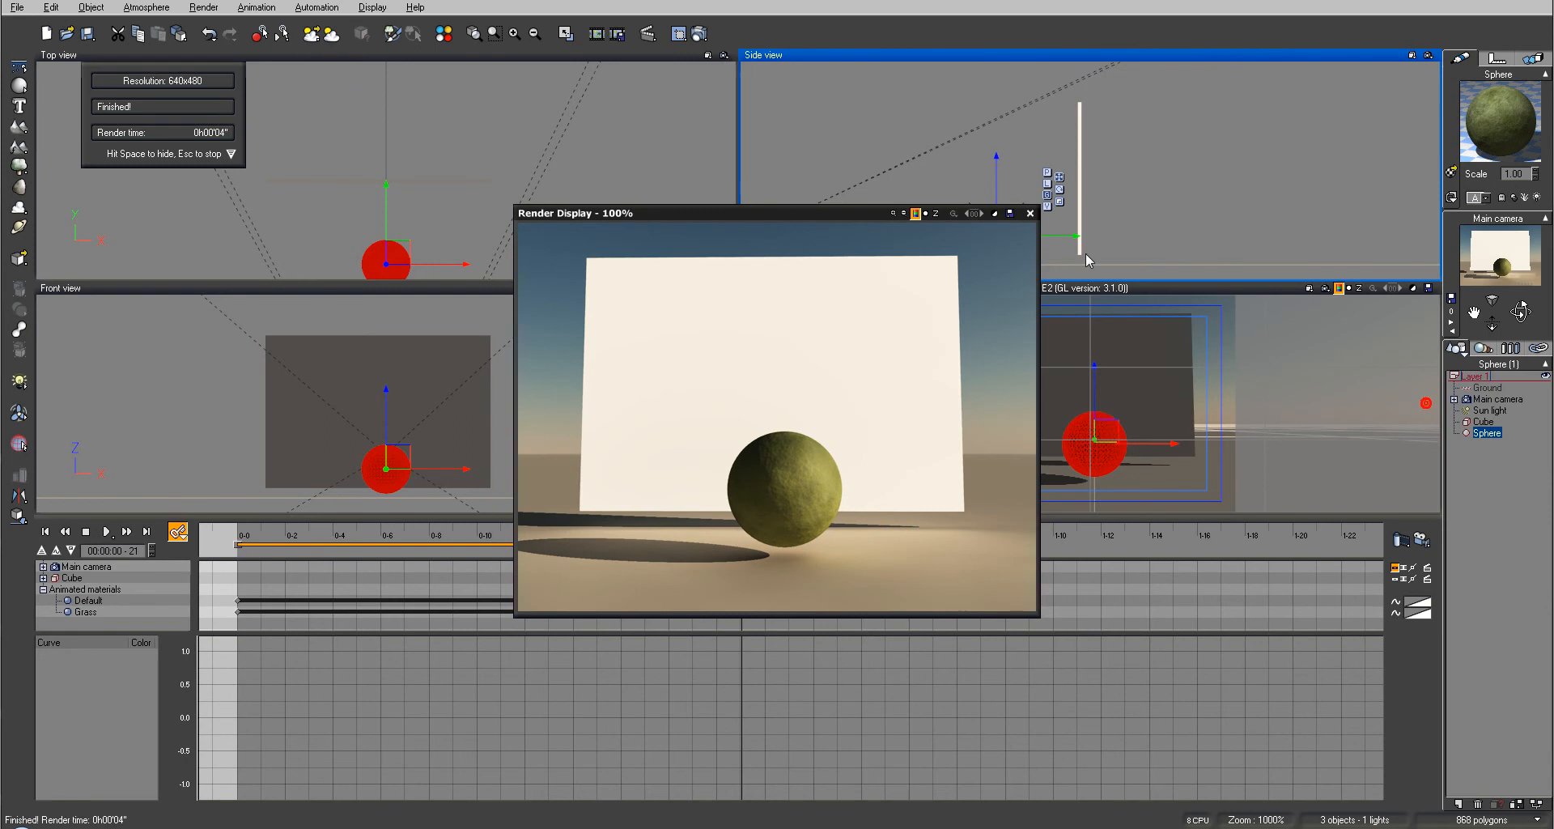
pyautogui.click(1030, 214)
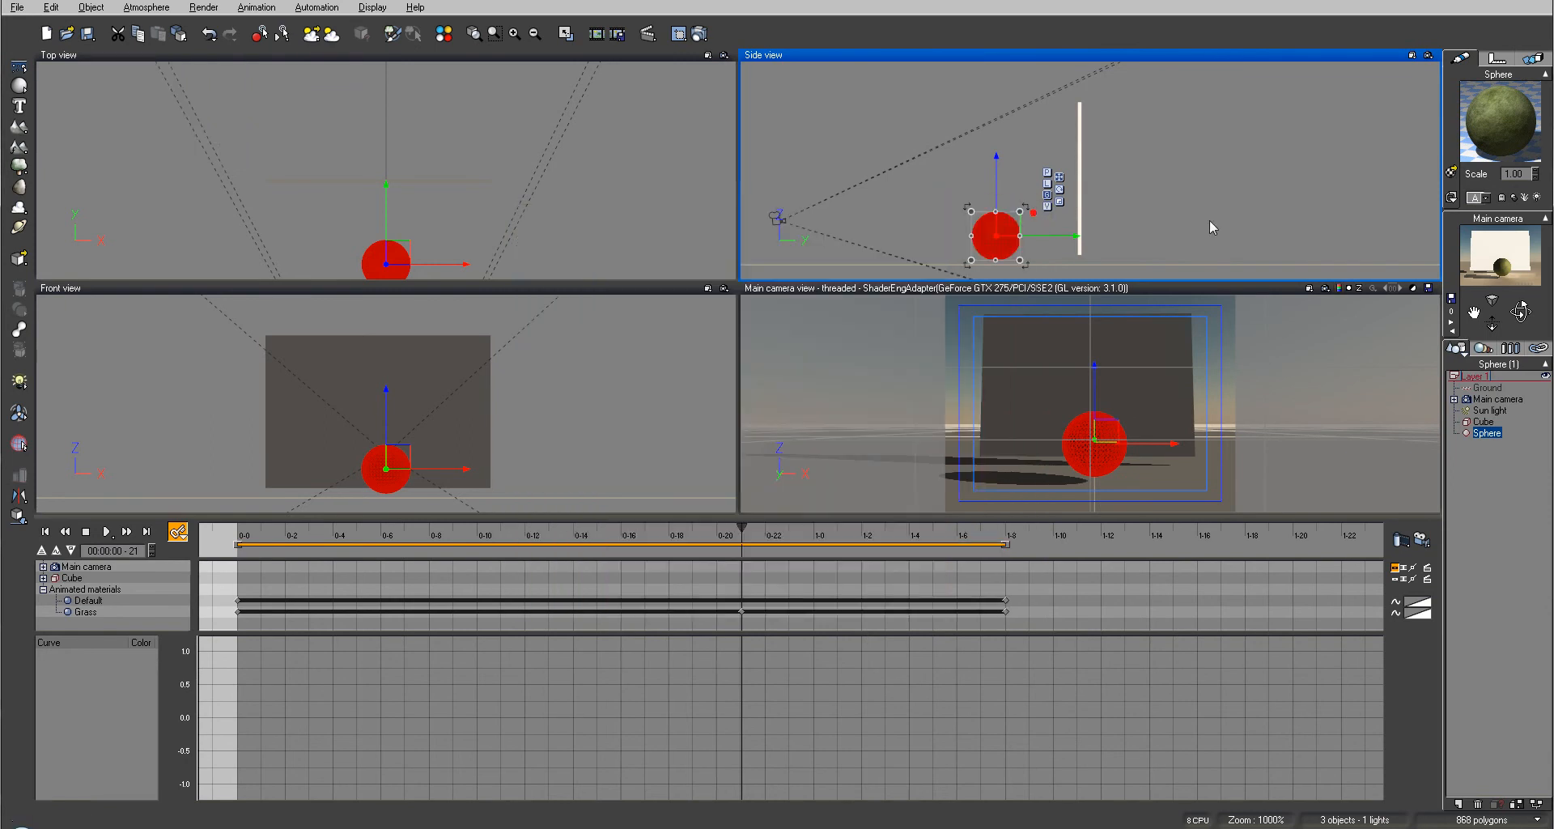
# Step: Tilt the slab so its upper edge leans toward the camera and move it closer to the sphere
pyautogui.click(1083, 151)
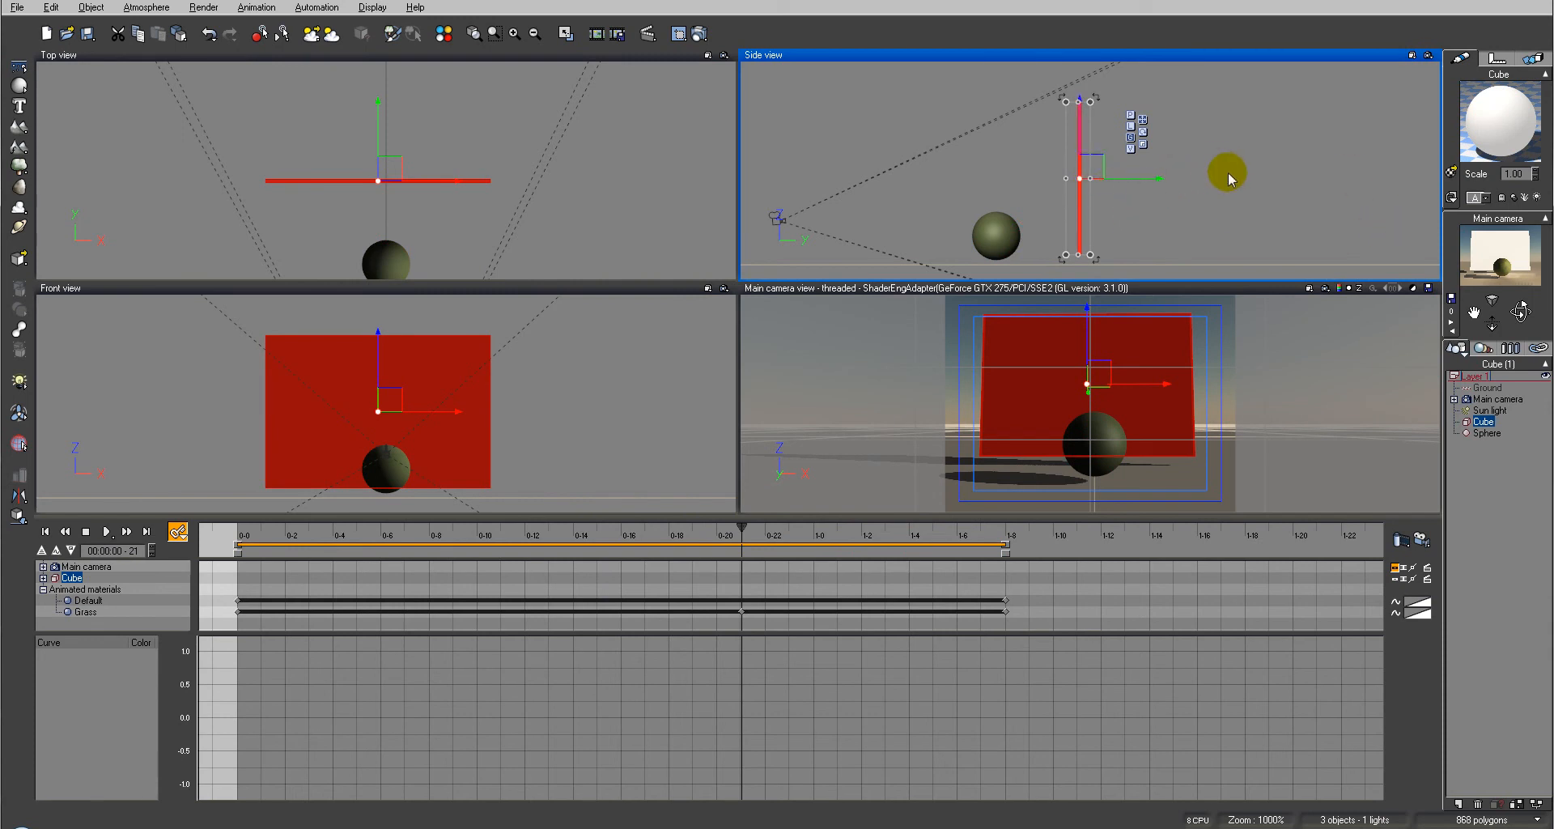
pyautogui.click(1091, 258)
pyautogui.moveTo(1099, 259); pyautogui.dragTo(1116, 253)
pyautogui.moveTo(1083, 169); pyautogui.dragTo(1054, 177)
# Step: Examine the lighting effects settings of the slab's animated material
pyautogui.click(1502, 121)
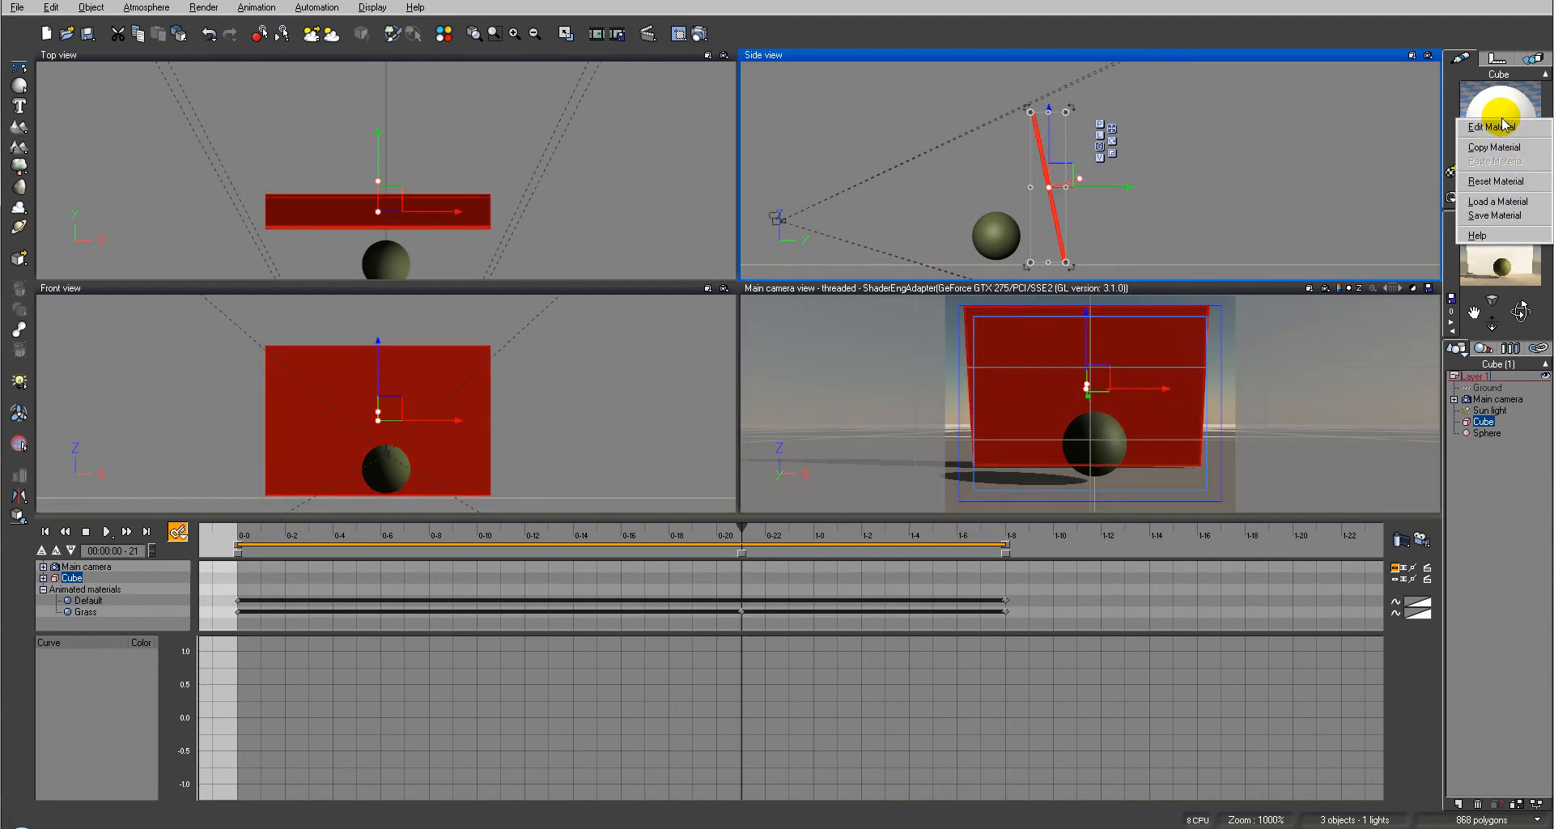
pyautogui.click(1494, 125)
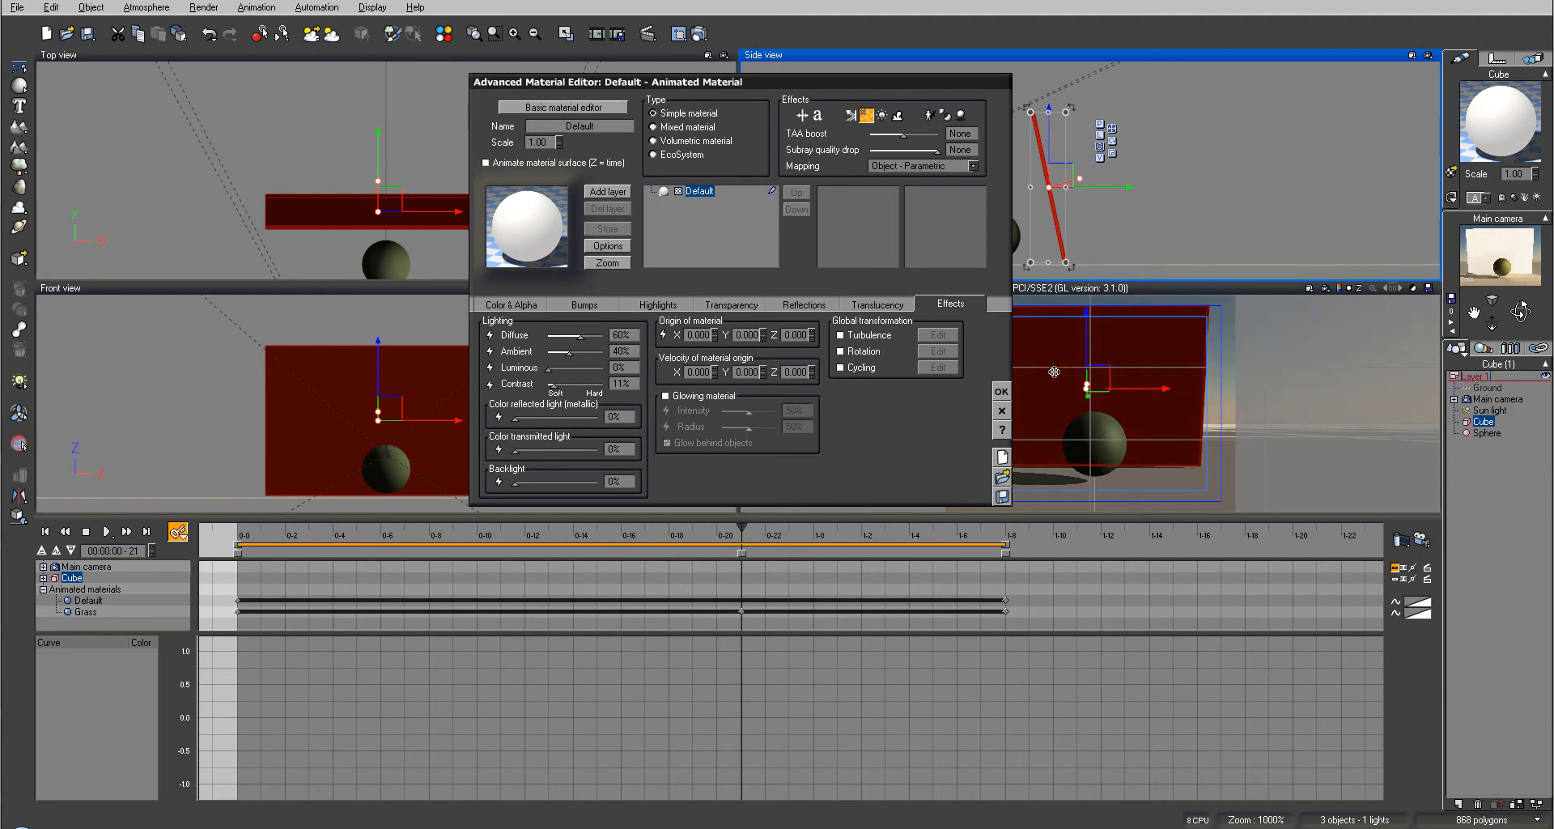
pyautogui.click(1002, 391)
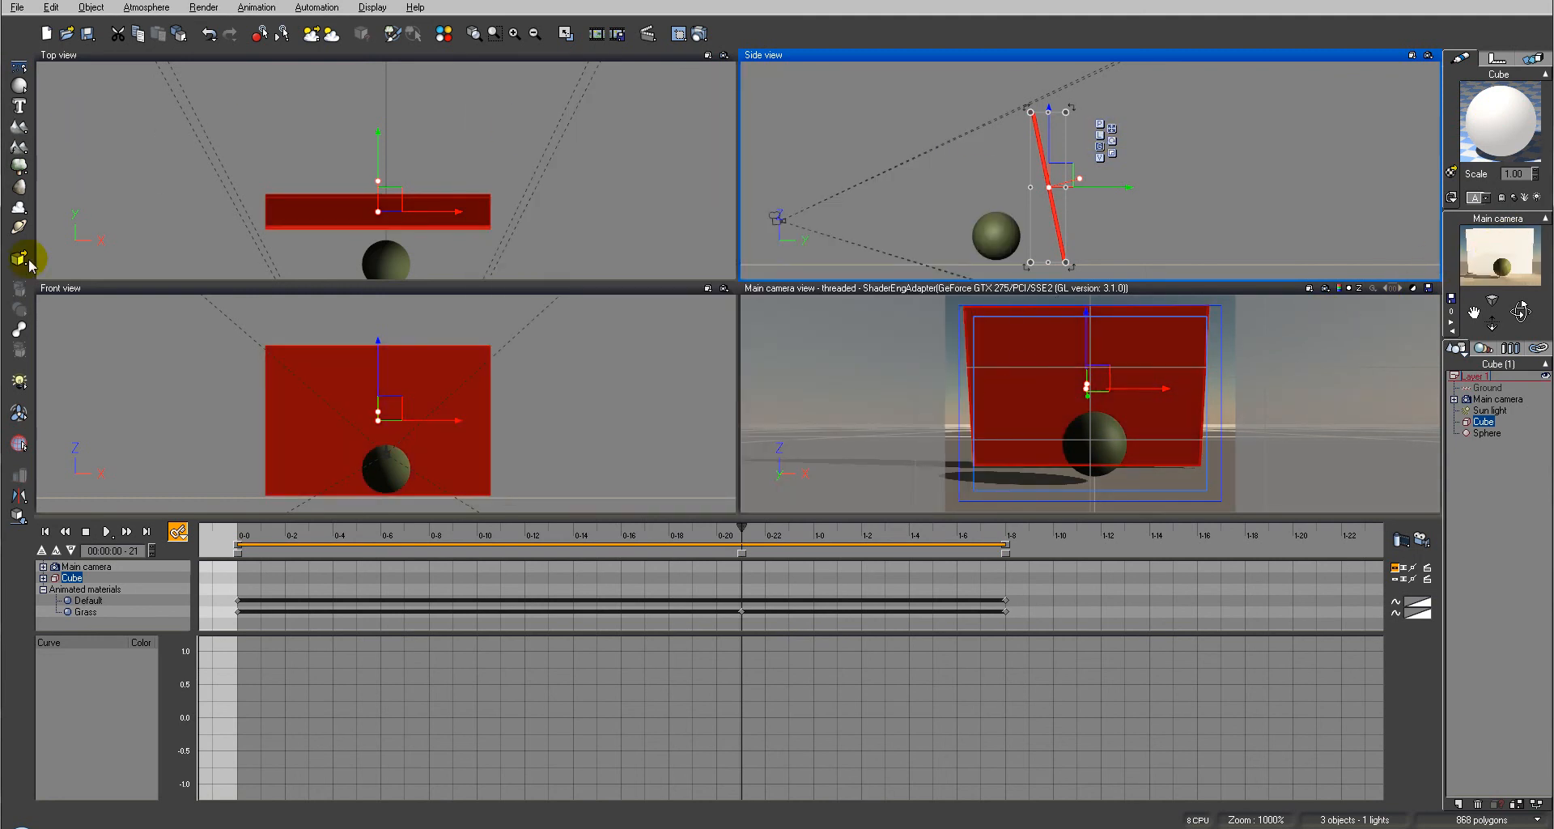
# Step: Try a point light against the upper part of the tilted slab, then delete it and reselect the slab
pyautogui.click(20, 381)
pyautogui.moveTo(1092, 144); pyautogui.dragTo(1017, 126)
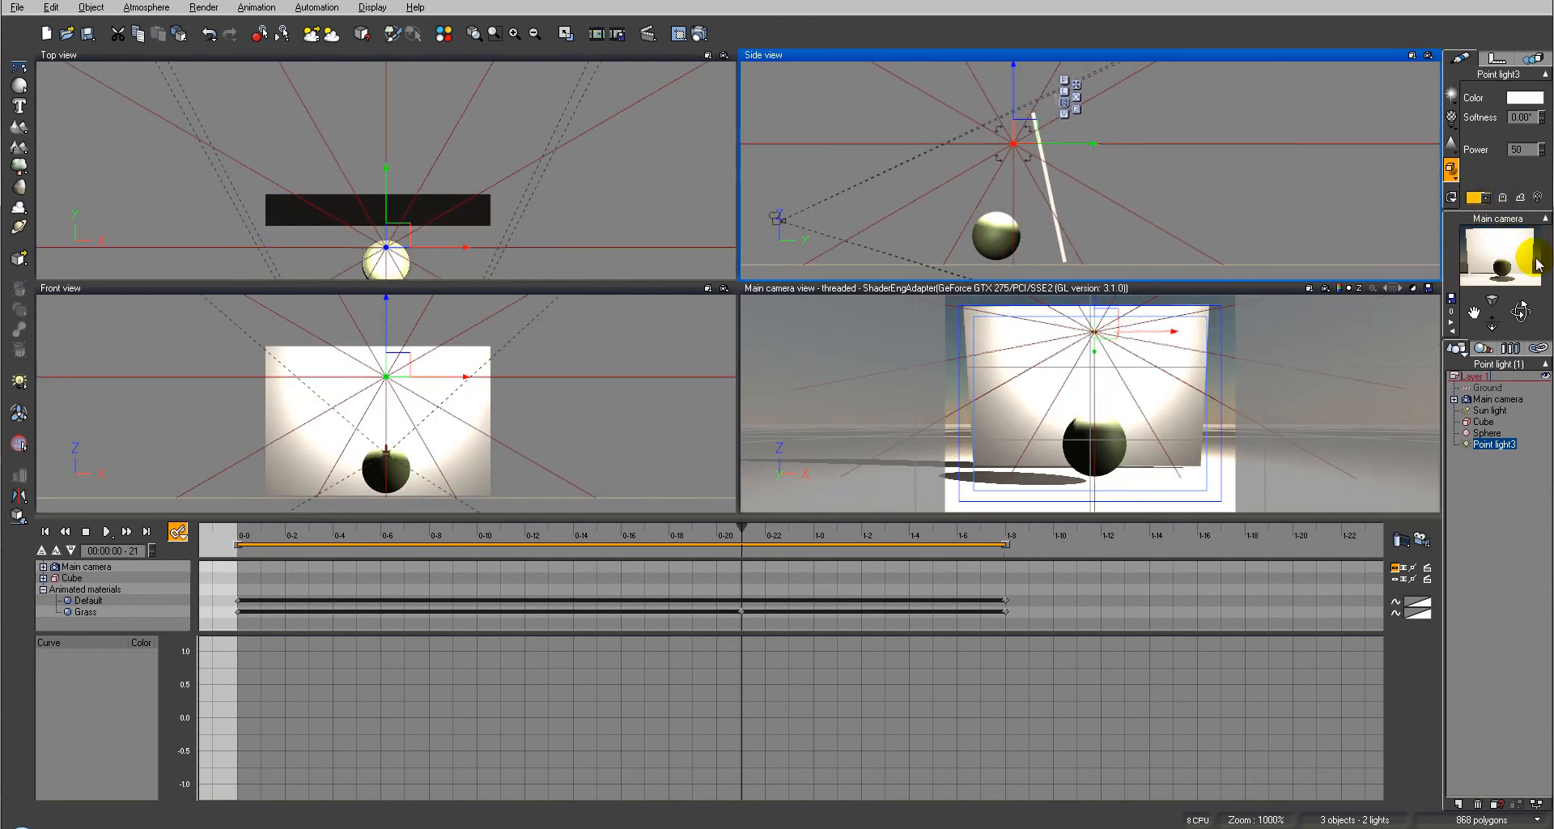
pyautogui.moveTo(1023, 134)
pyautogui.mouseDown()
pyautogui.moveTo(1059, 183)
pyautogui.moveTo(1037, 129)
pyautogui.mouseUp()
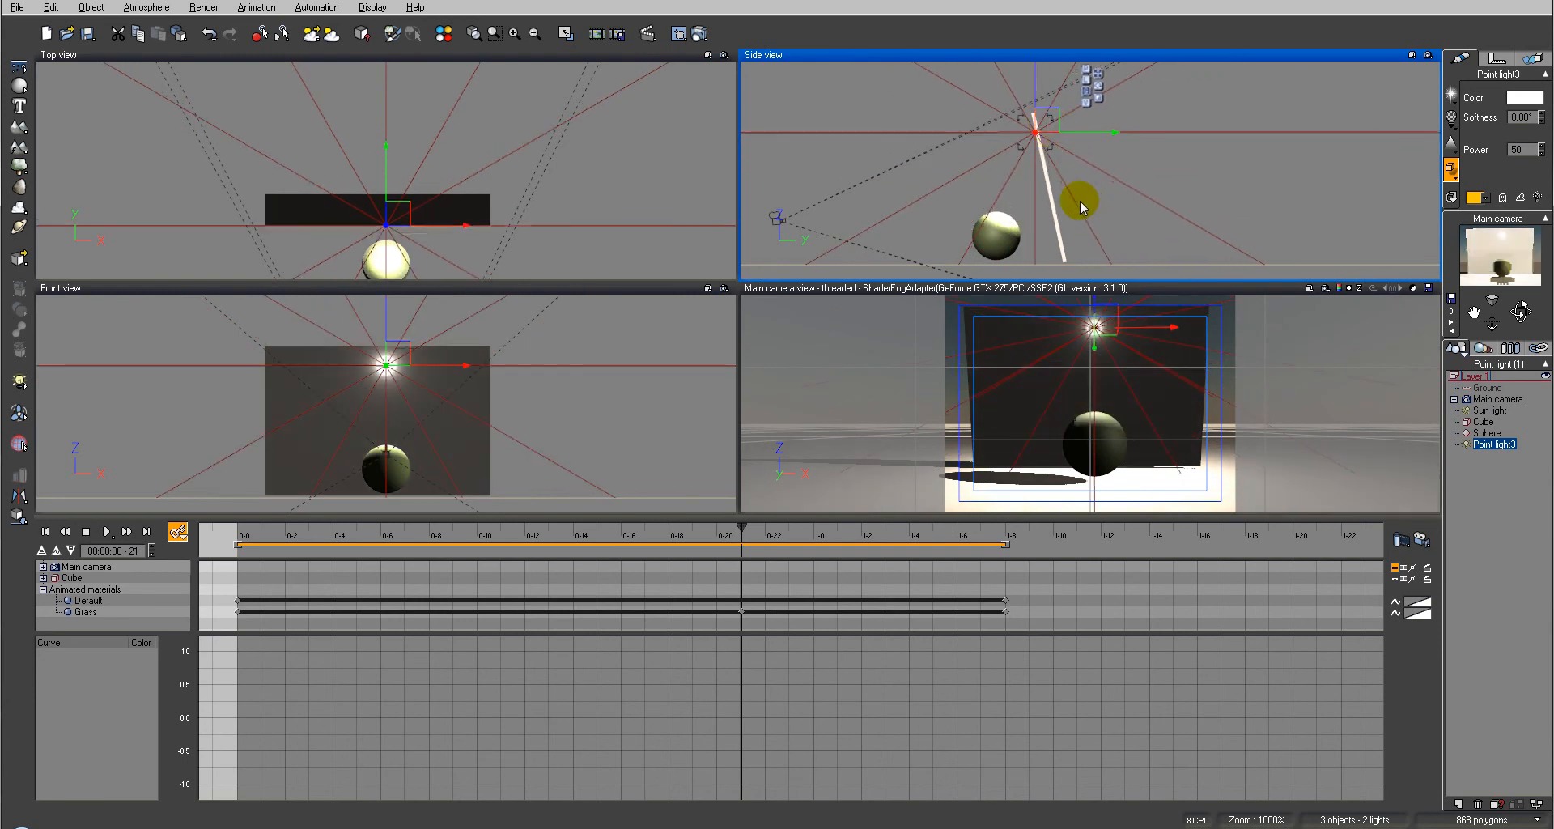
pyautogui.press('Delete')
pyautogui.click(1047, 173)
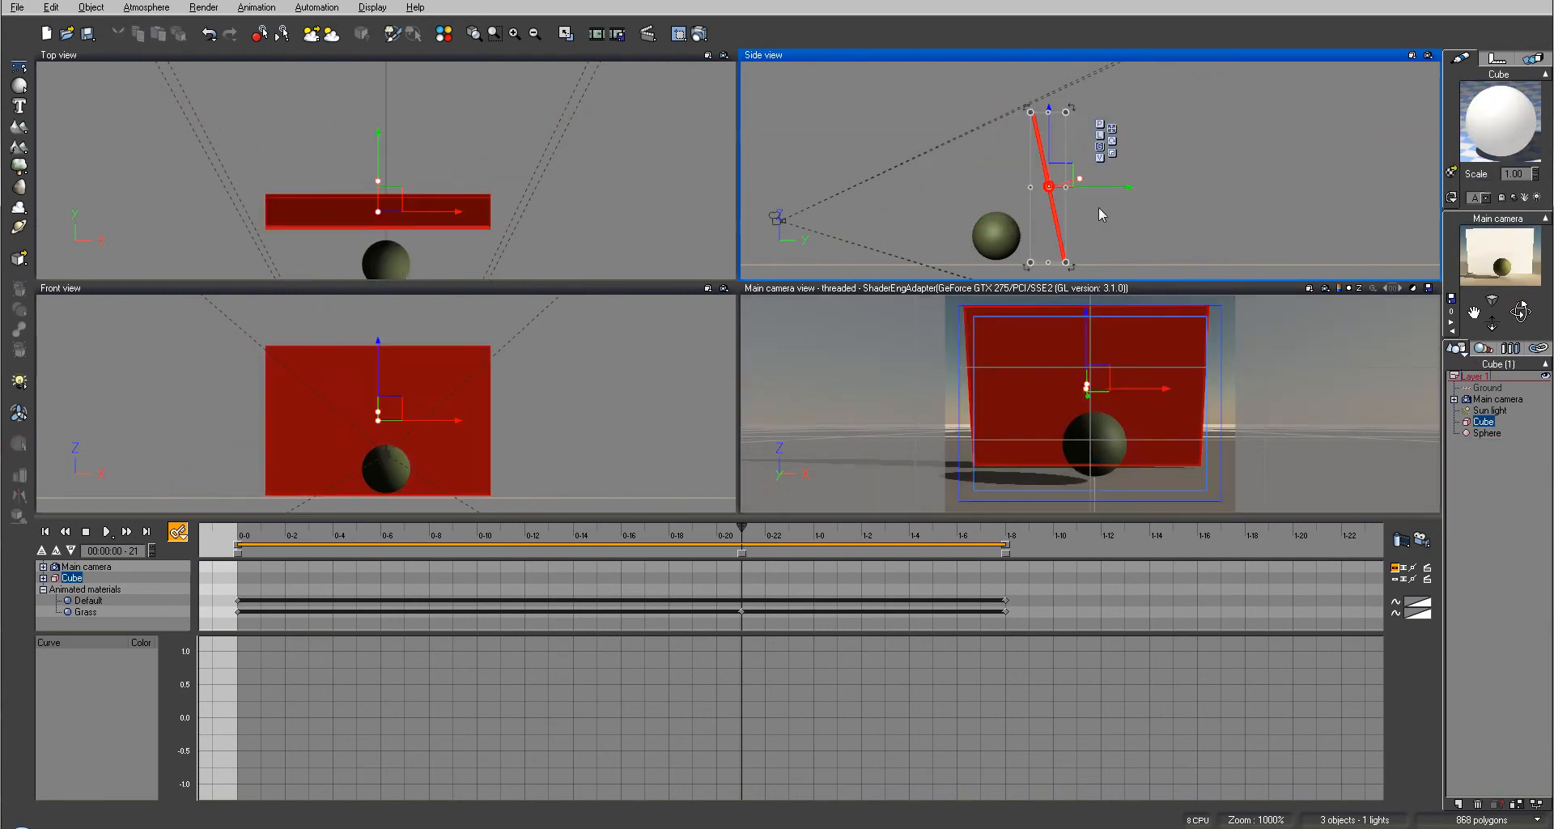
# Step: Replace the slab with a cylinder at the animation's first frame and stretch the cylinder down to the ground
pyautogui.press('Delete')
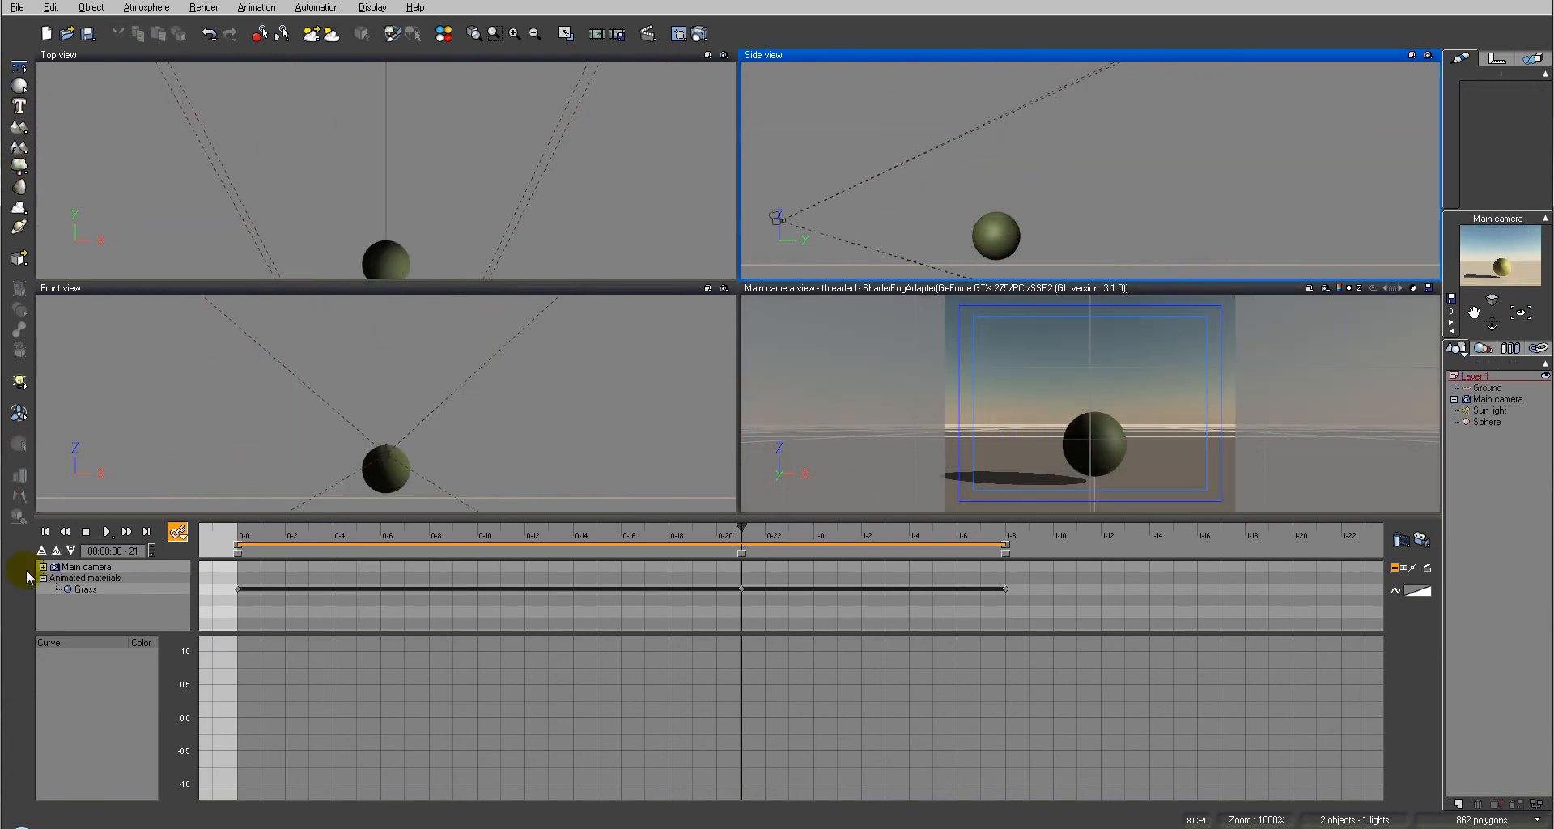
pyautogui.click(45, 532)
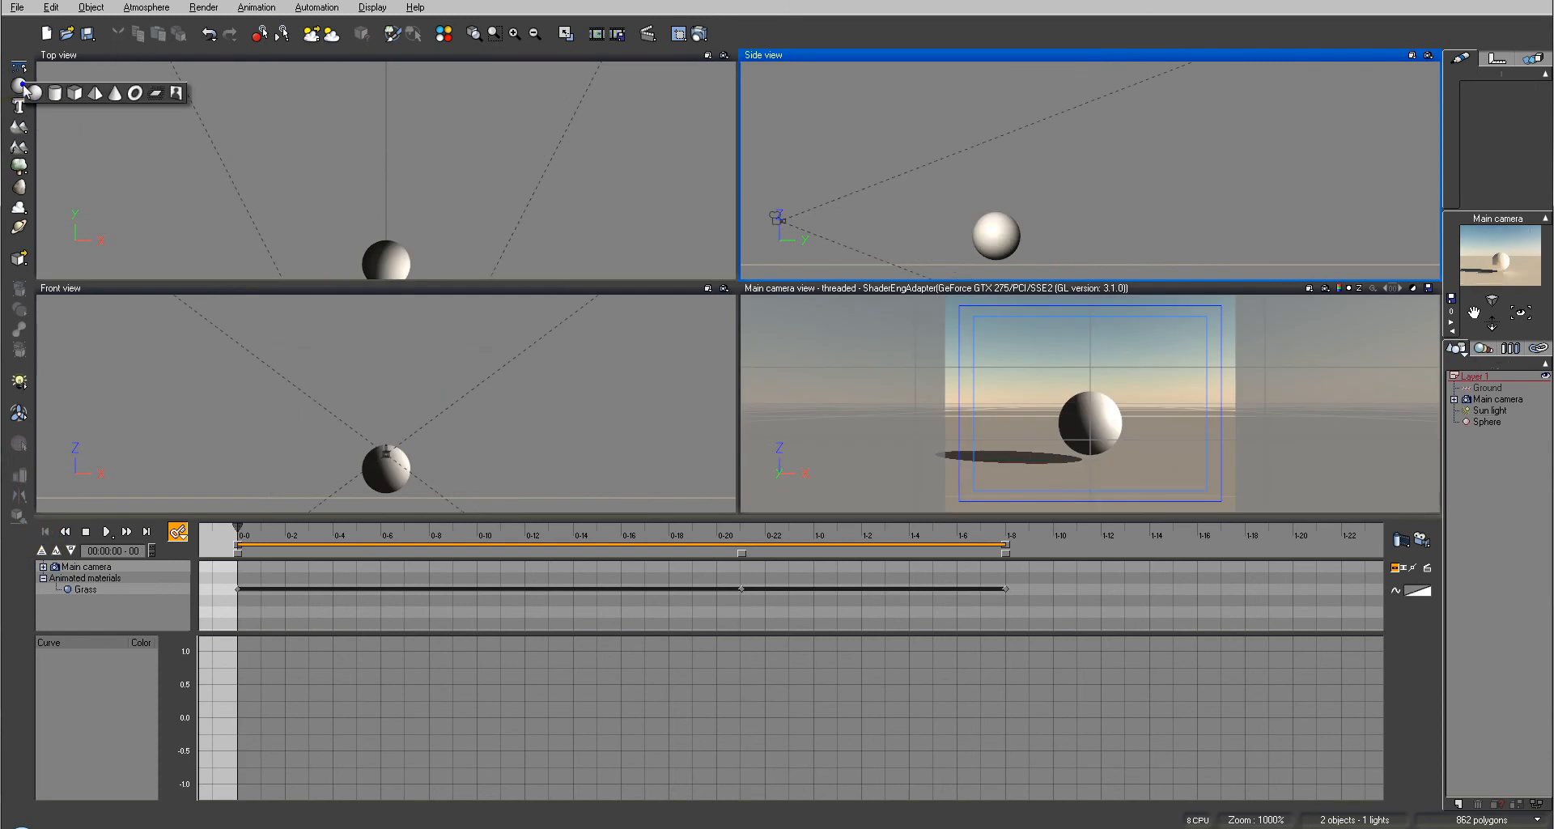
pyautogui.click(56, 93)
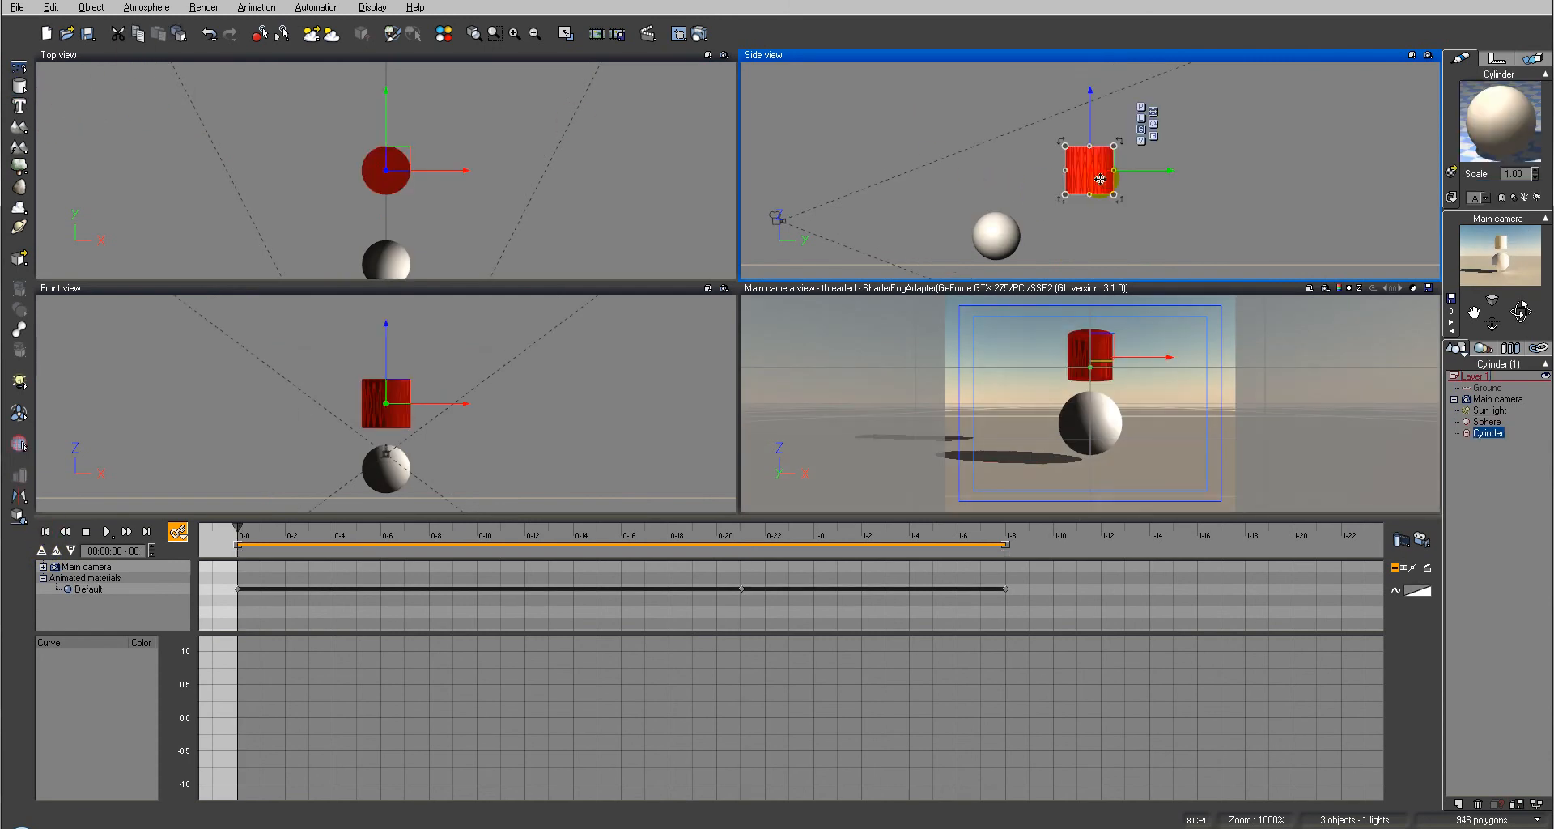
pyautogui.moveTo(1089, 195); pyautogui.dragTo(1090, 273)
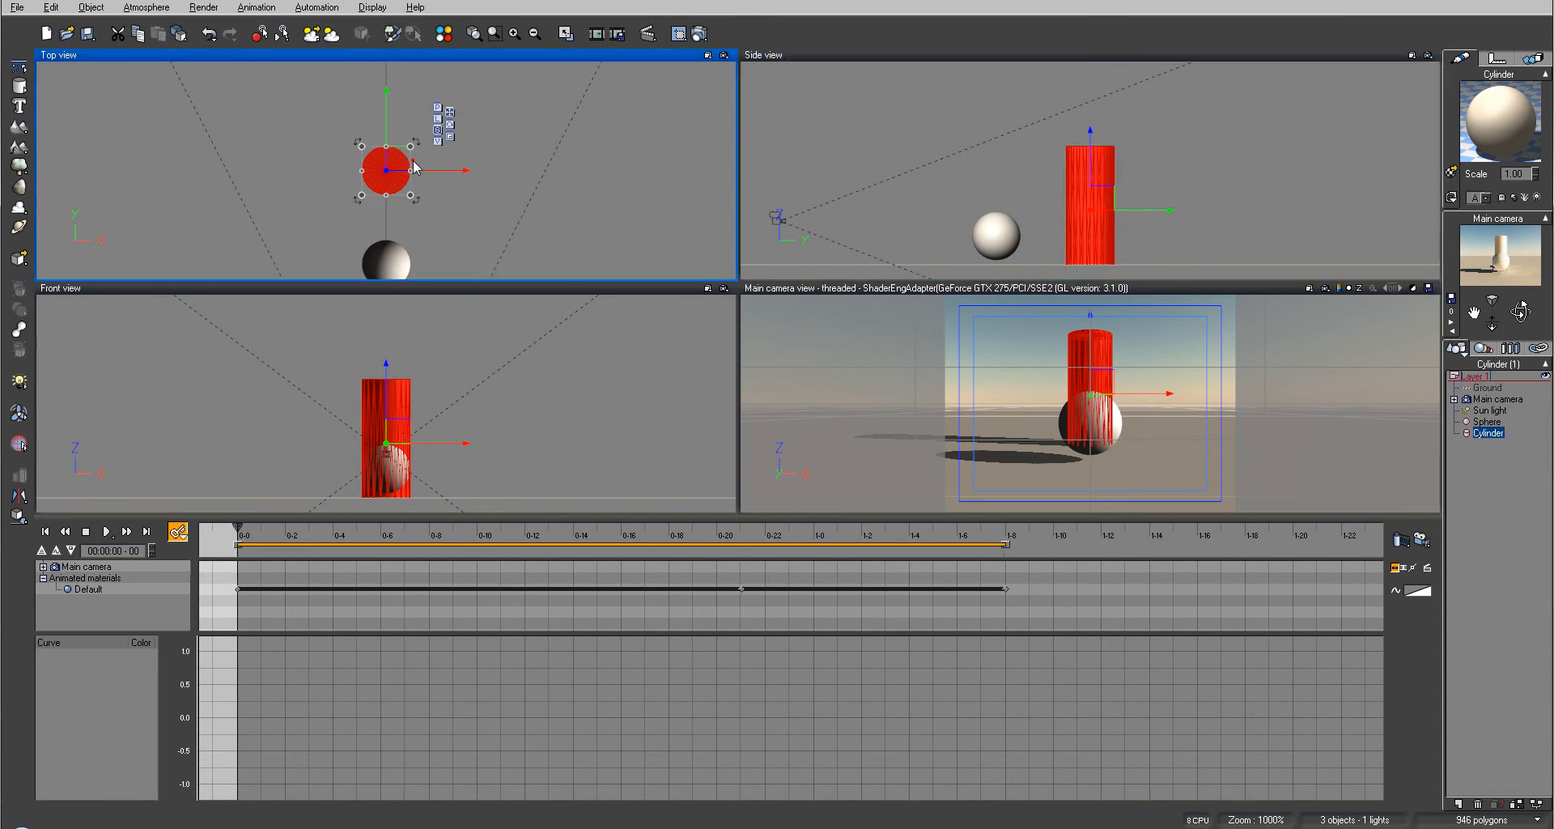
# Step: Rotate the cylinder to lie horizontally and centre it above the sphere
pyautogui.click(415, 441)
pyautogui.moveTo(423, 370); pyautogui.dragTo(489, 496)
pyautogui.moveTo(438, 448); pyautogui.dragTo(534, 389)
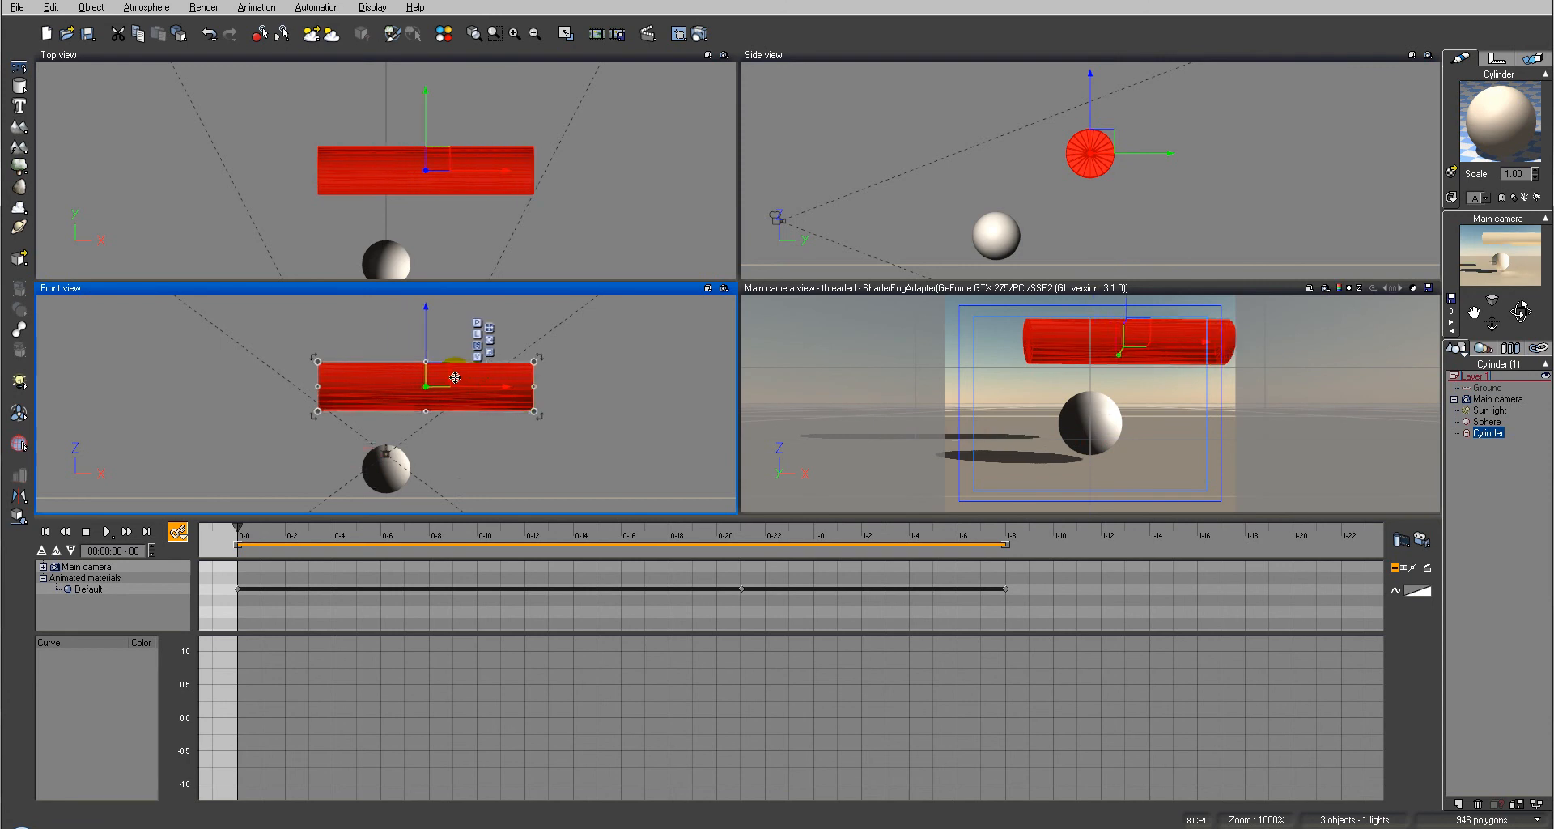
pyautogui.moveTo(437, 372); pyautogui.dragTo(405, 357)
# Step: Make the cylinder's material transparent with a global transparency of 94% and accept the material
pyautogui.doubleClick(1514, 109)
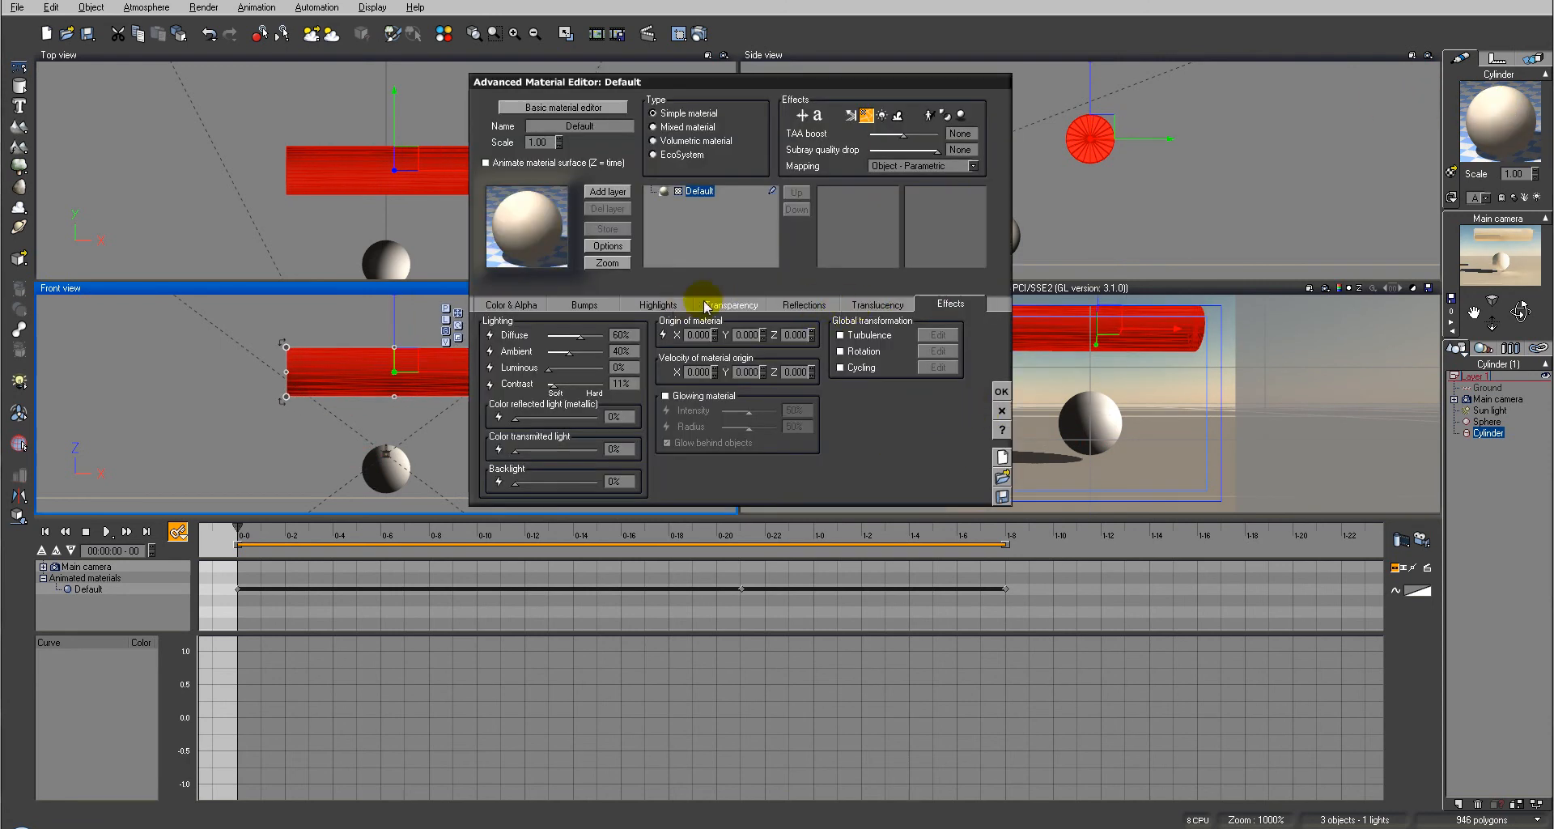
pyautogui.click(735, 306)
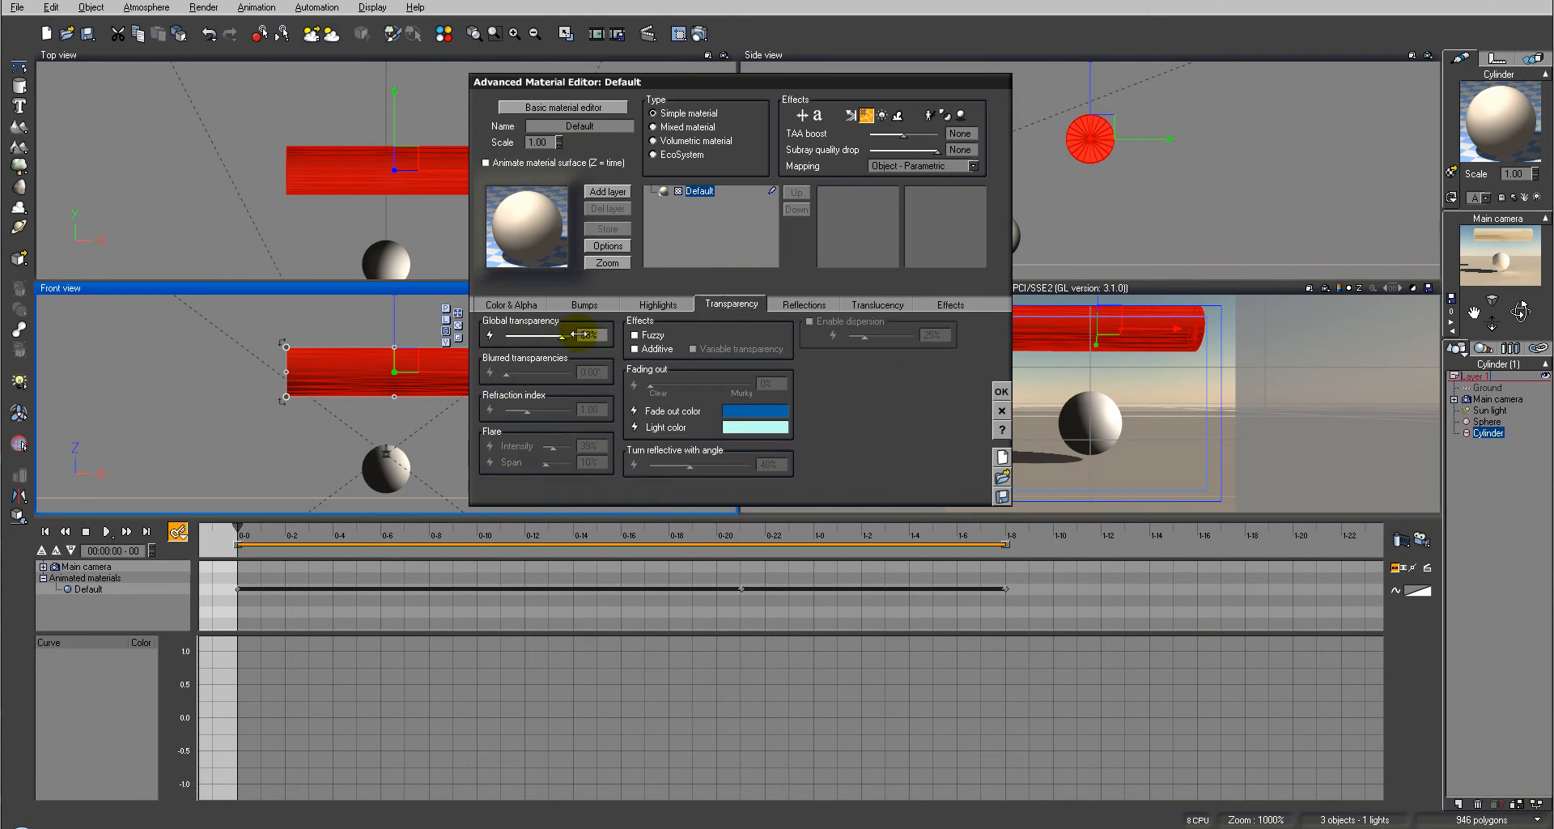
pyautogui.moveTo(580, 334); pyautogui.dragTo(578, 334)
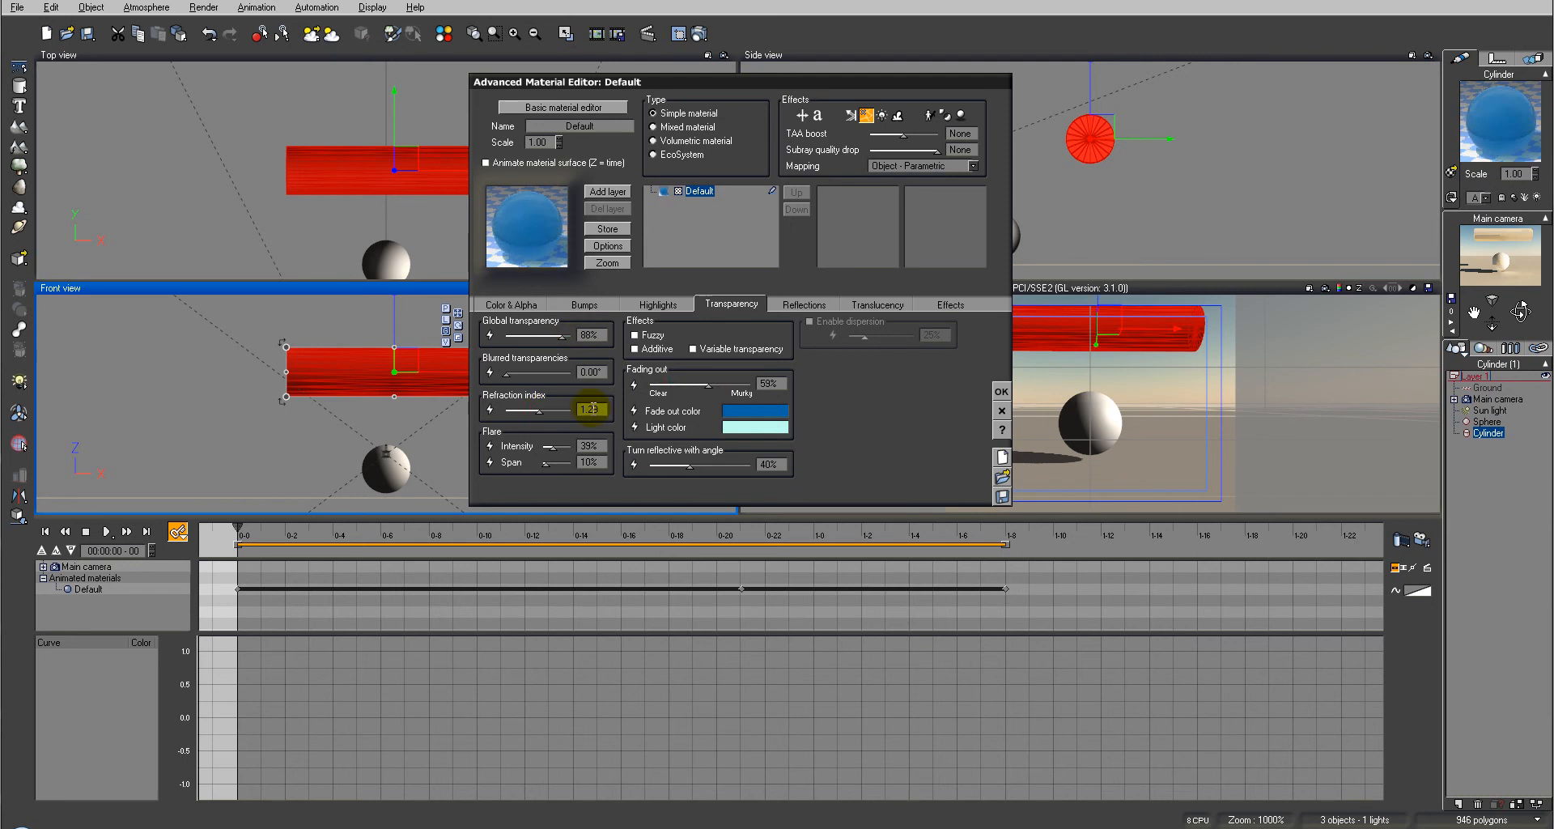
pyautogui.click(589, 410)
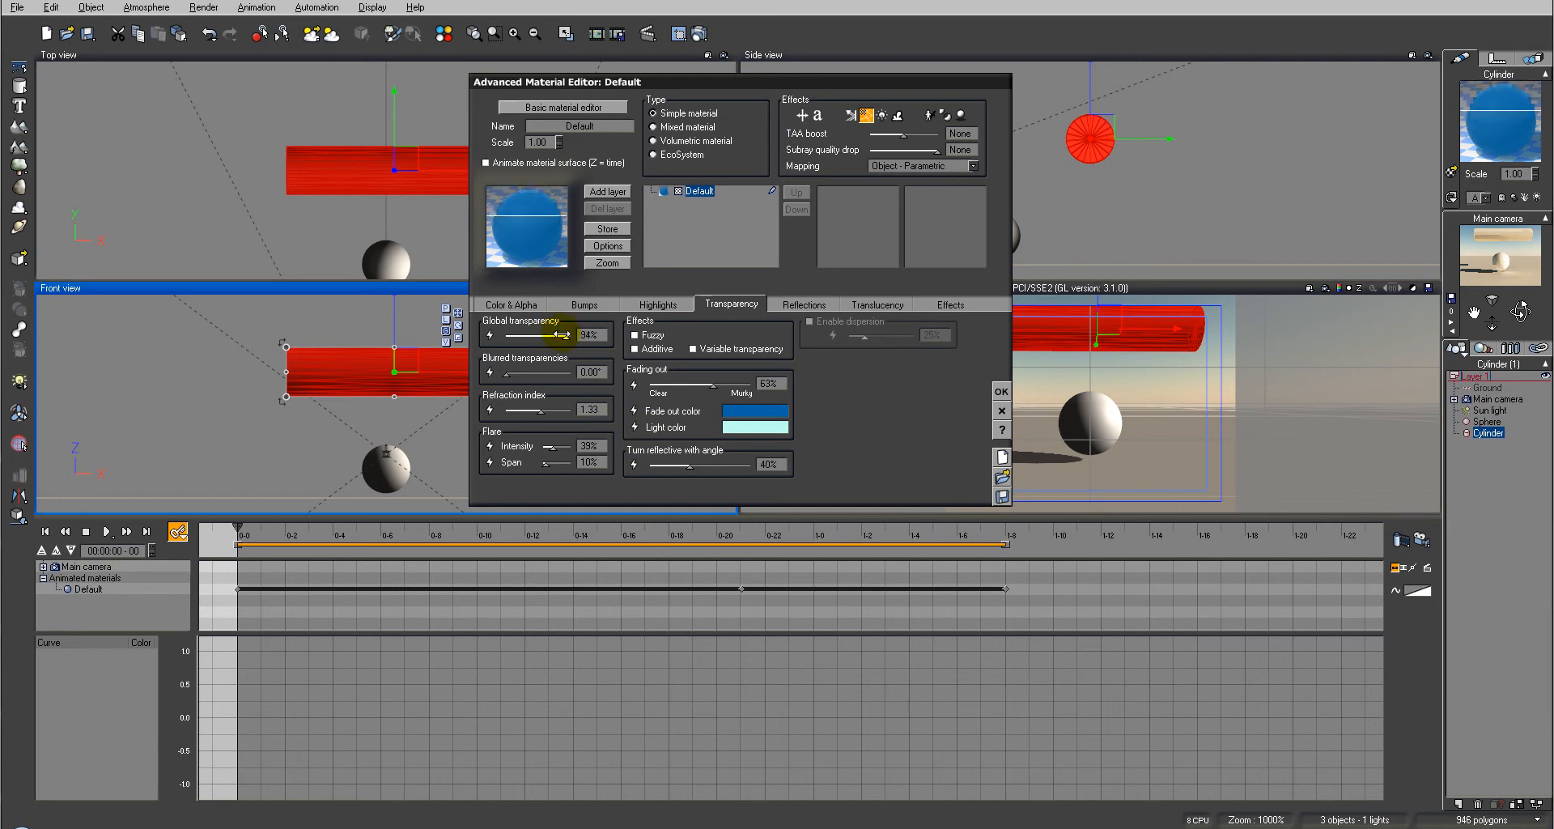
pyautogui.click(1001, 391)
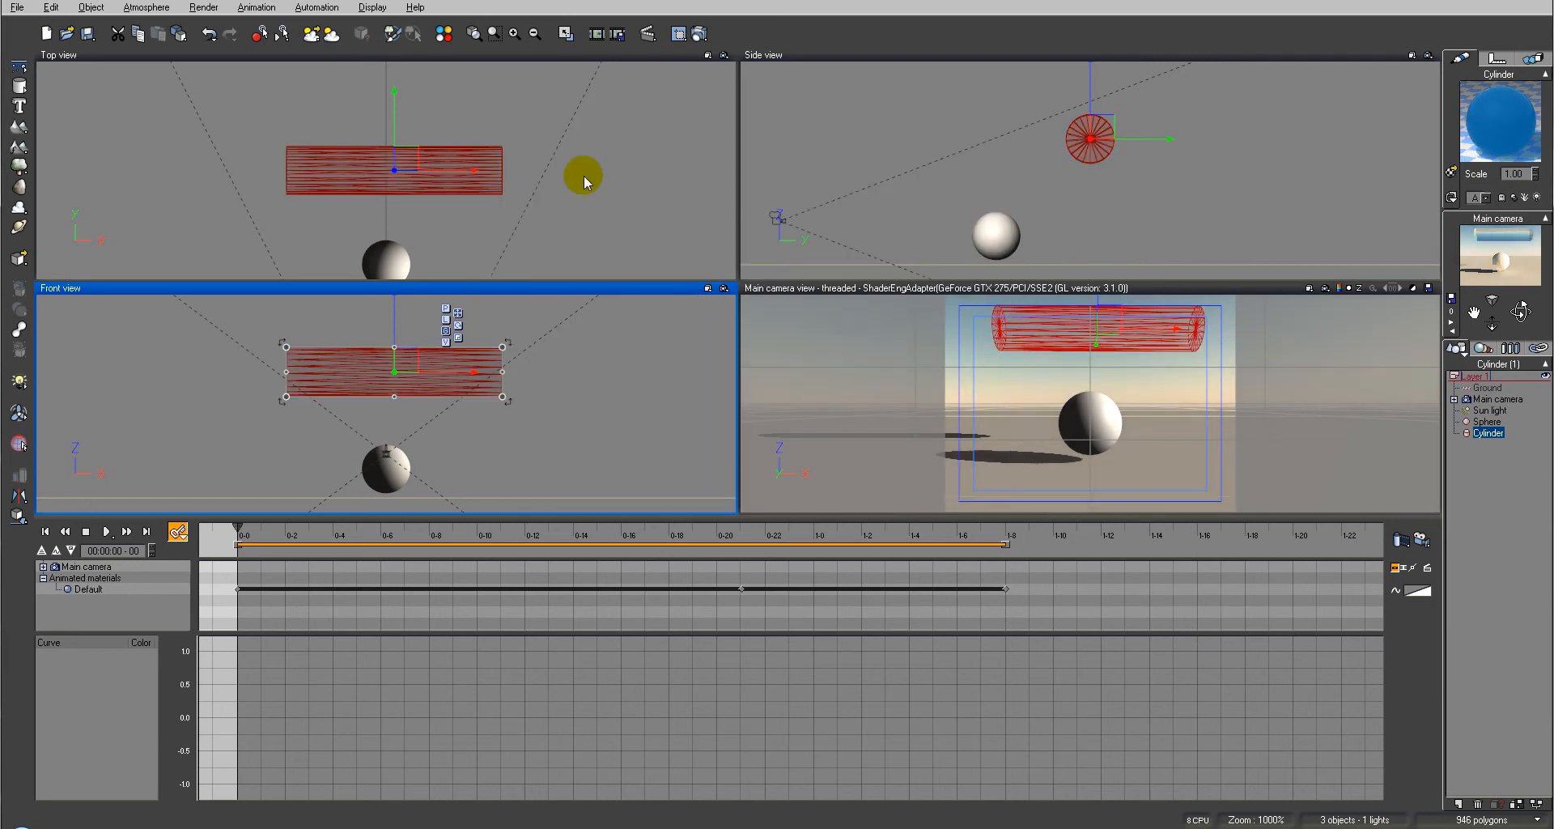
# Step: Lower the cylinder to just above the sphere and place a point light inside each of its ends
pyautogui.moveTo(1104, 124); pyautogui.dragTo(1089, 168)
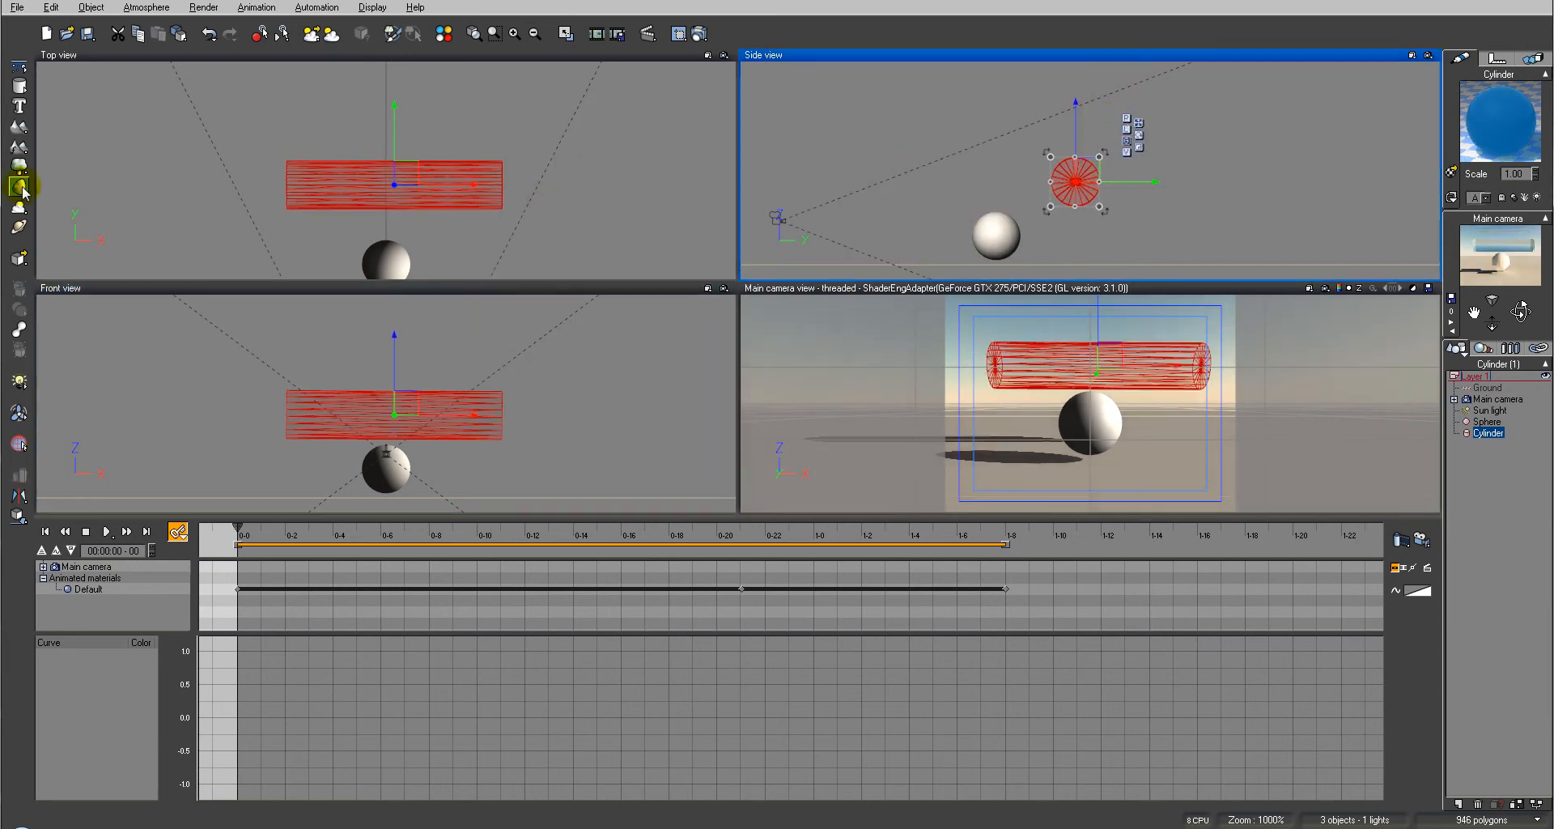
pyautogui.click(13, 385)
pyautogui.moveTo(379, 157); pyautogui.dragTo(484, 185)
pyautogui.click(19, 380)
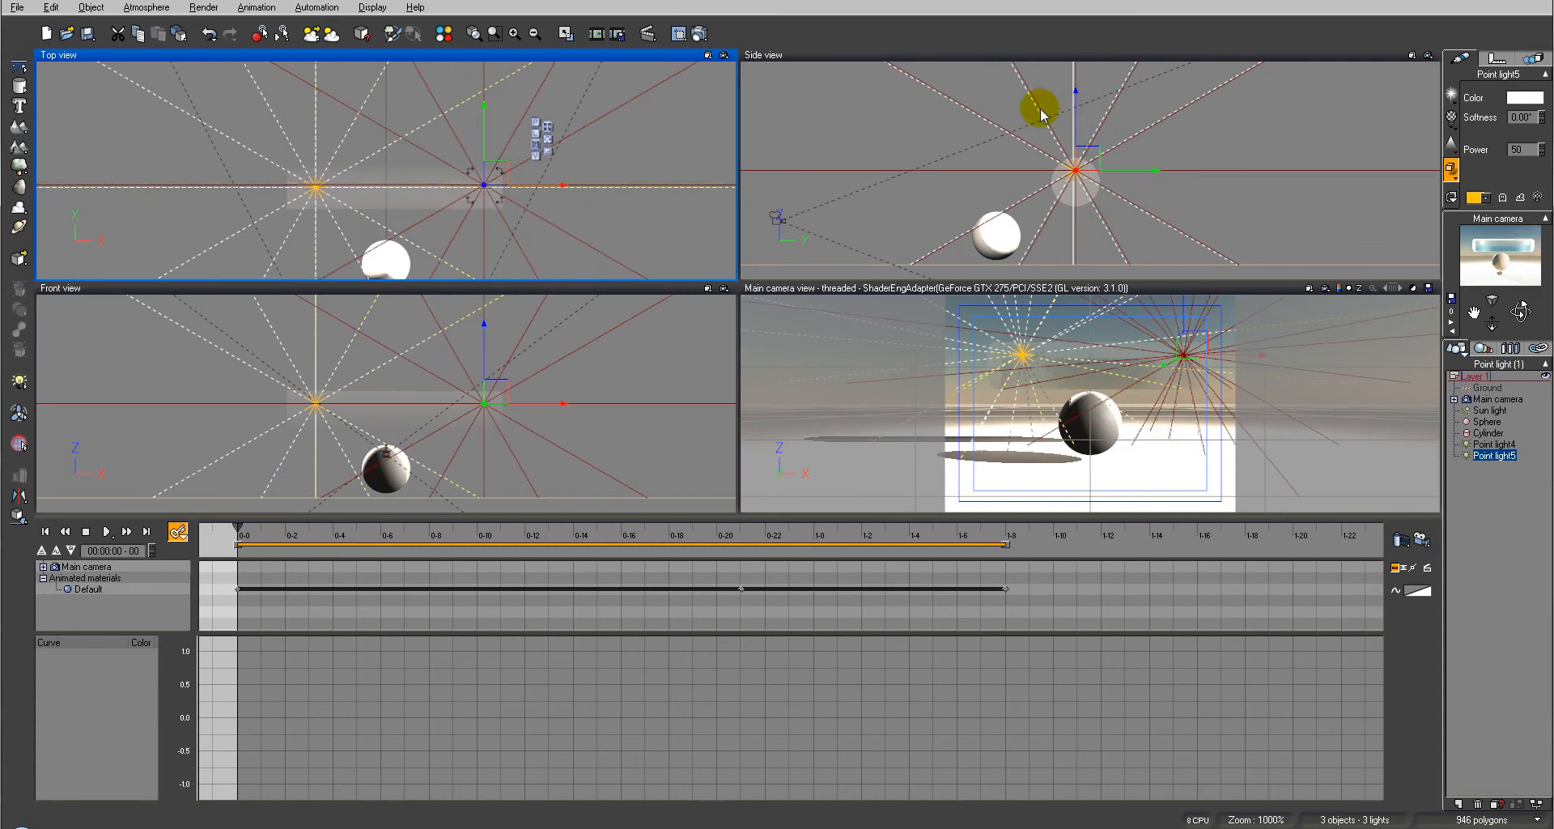
# Step: Render the transparent cylinder with its two point lights and close the result
pyautogui.click(699, 33)
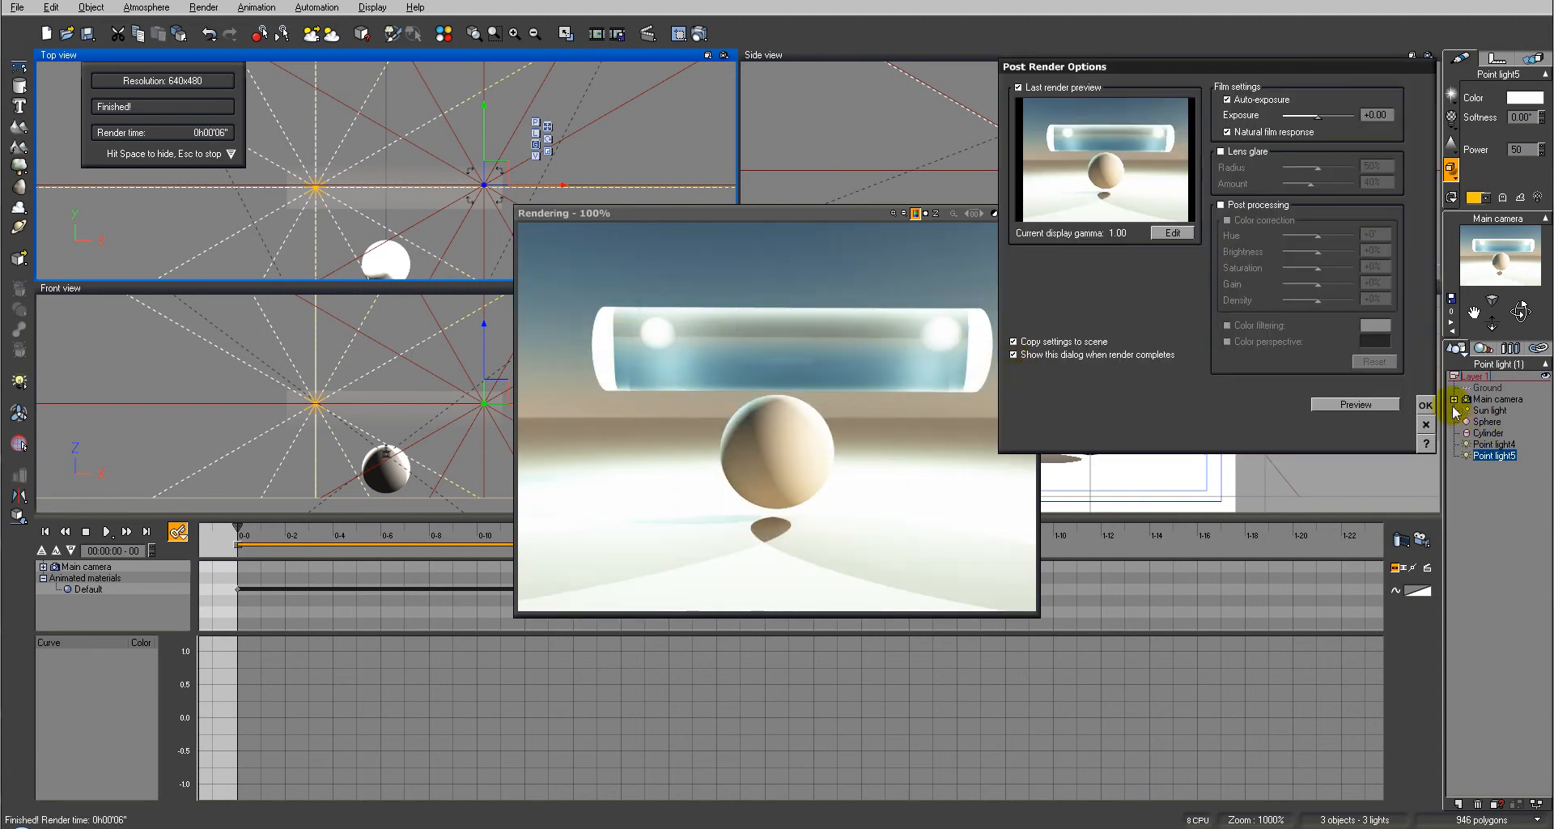
pyautogui.click(1426, 406)
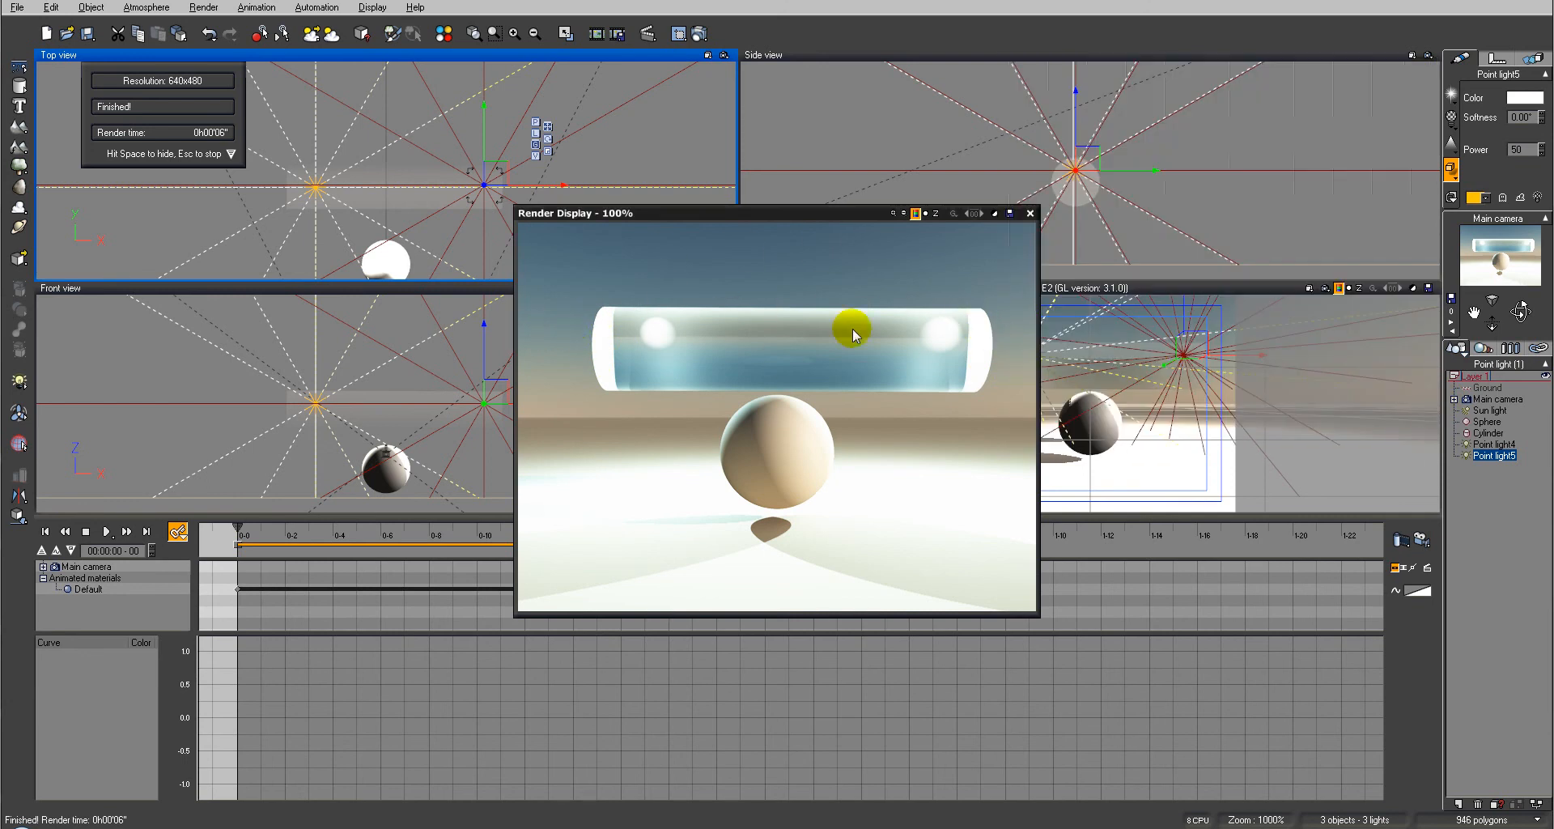
pyautogui.click(1030, 213)
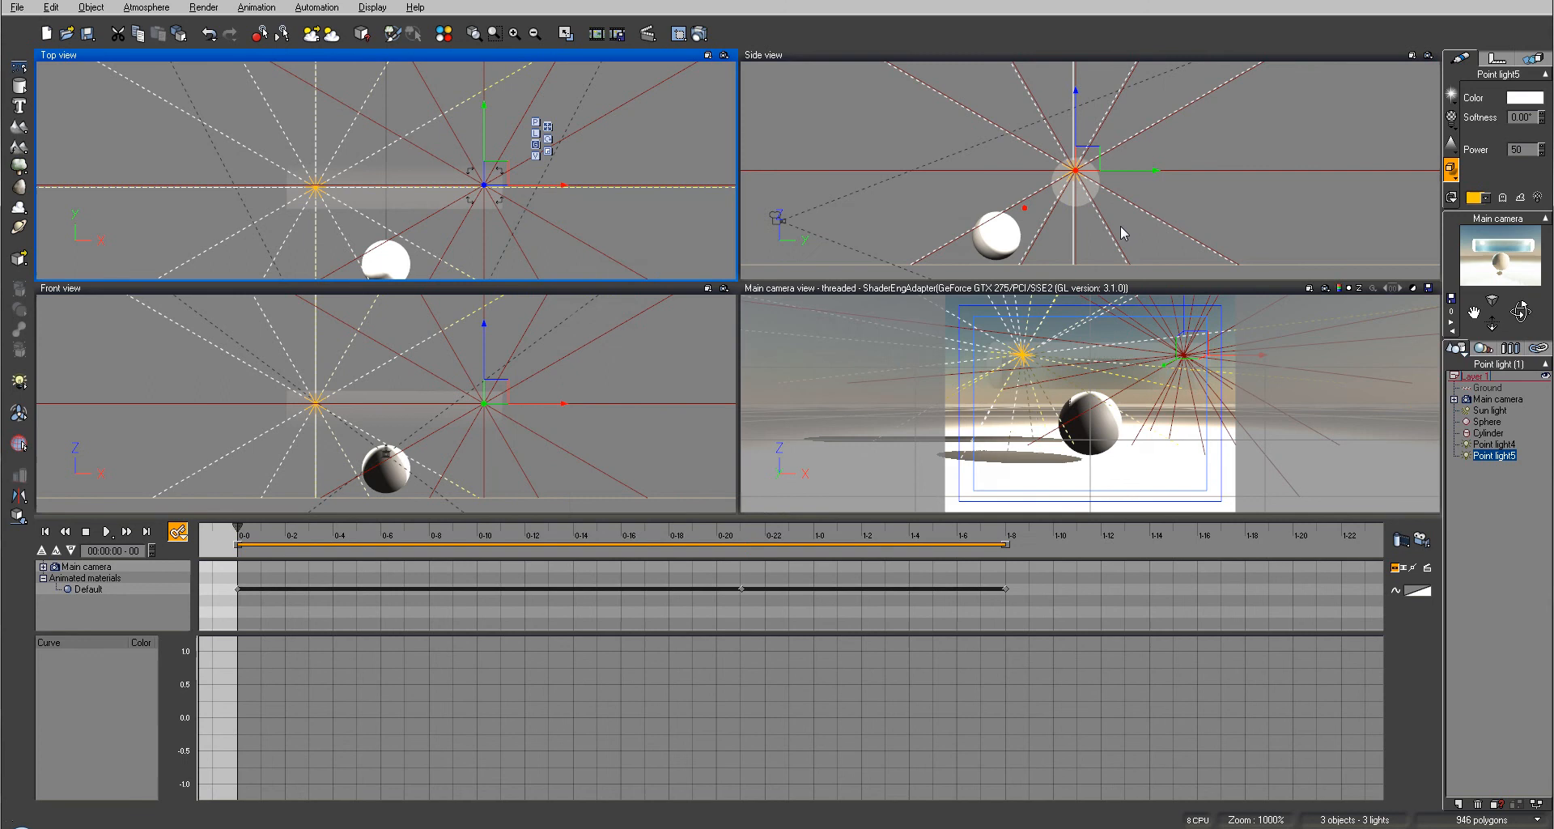
# Step: Enable subsurface scattering in the cylinder's material and accept the change
pyautogui.click(1488, 433)
pyautogui.doubleClick(1474, 128)
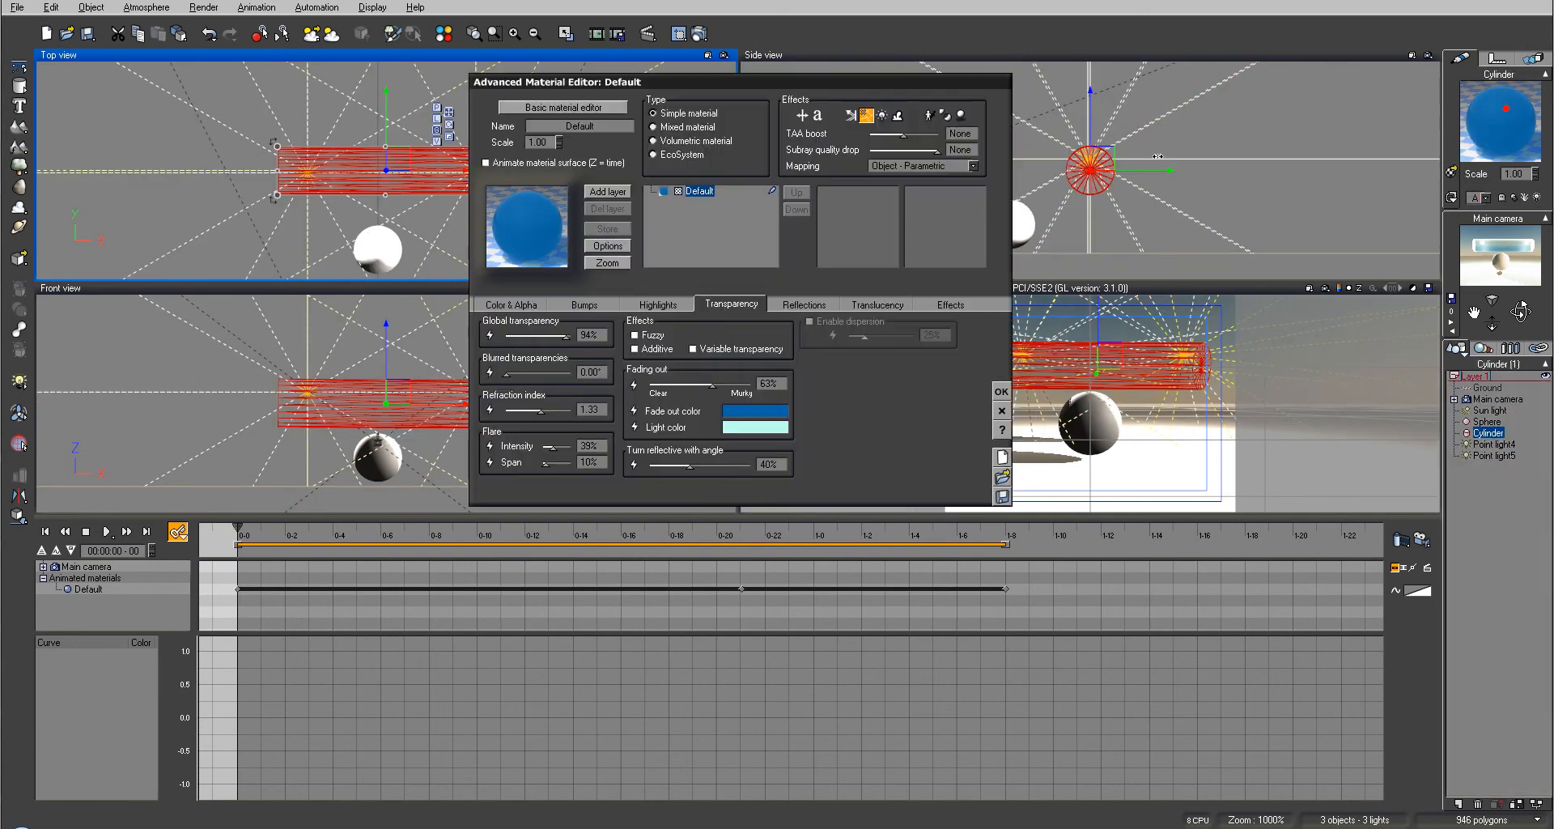
pyautogui.click(553, 332)
pyautogui.click(878, 304)
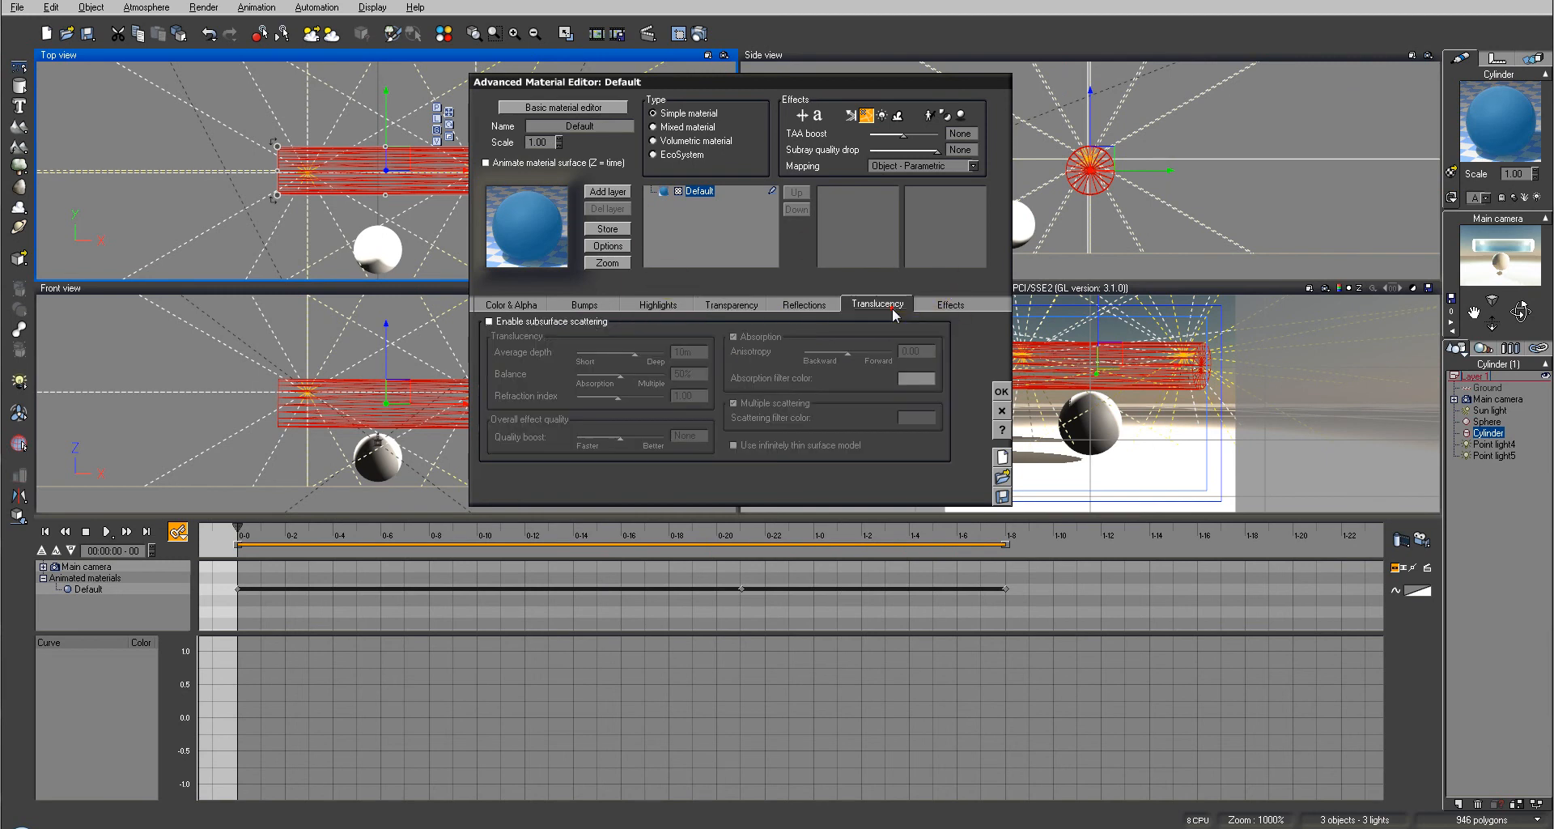
pyautogui.click(530, 324)
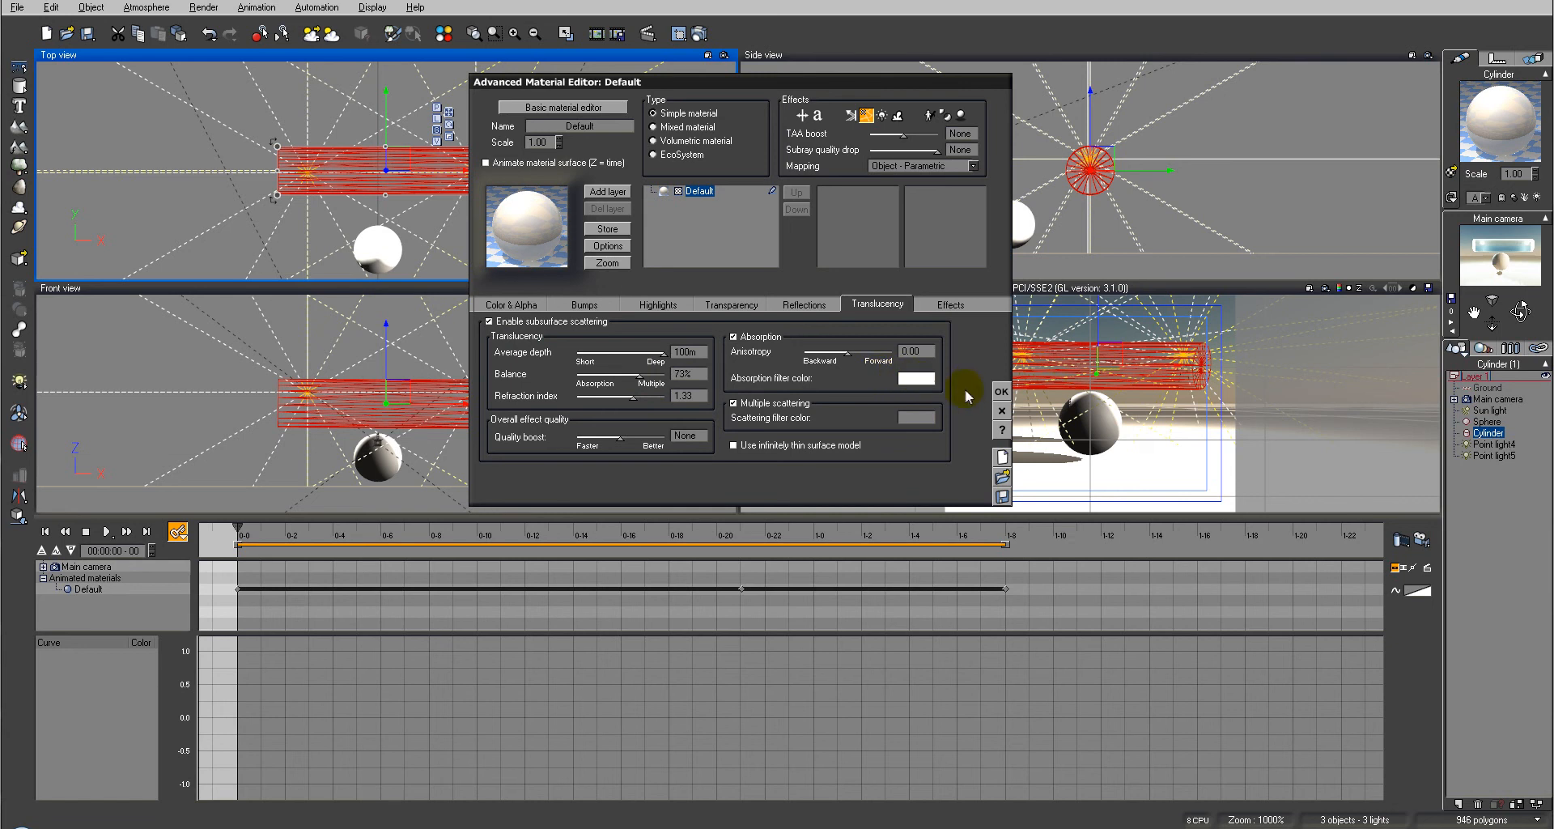
pyautogui.click(1002, 393)
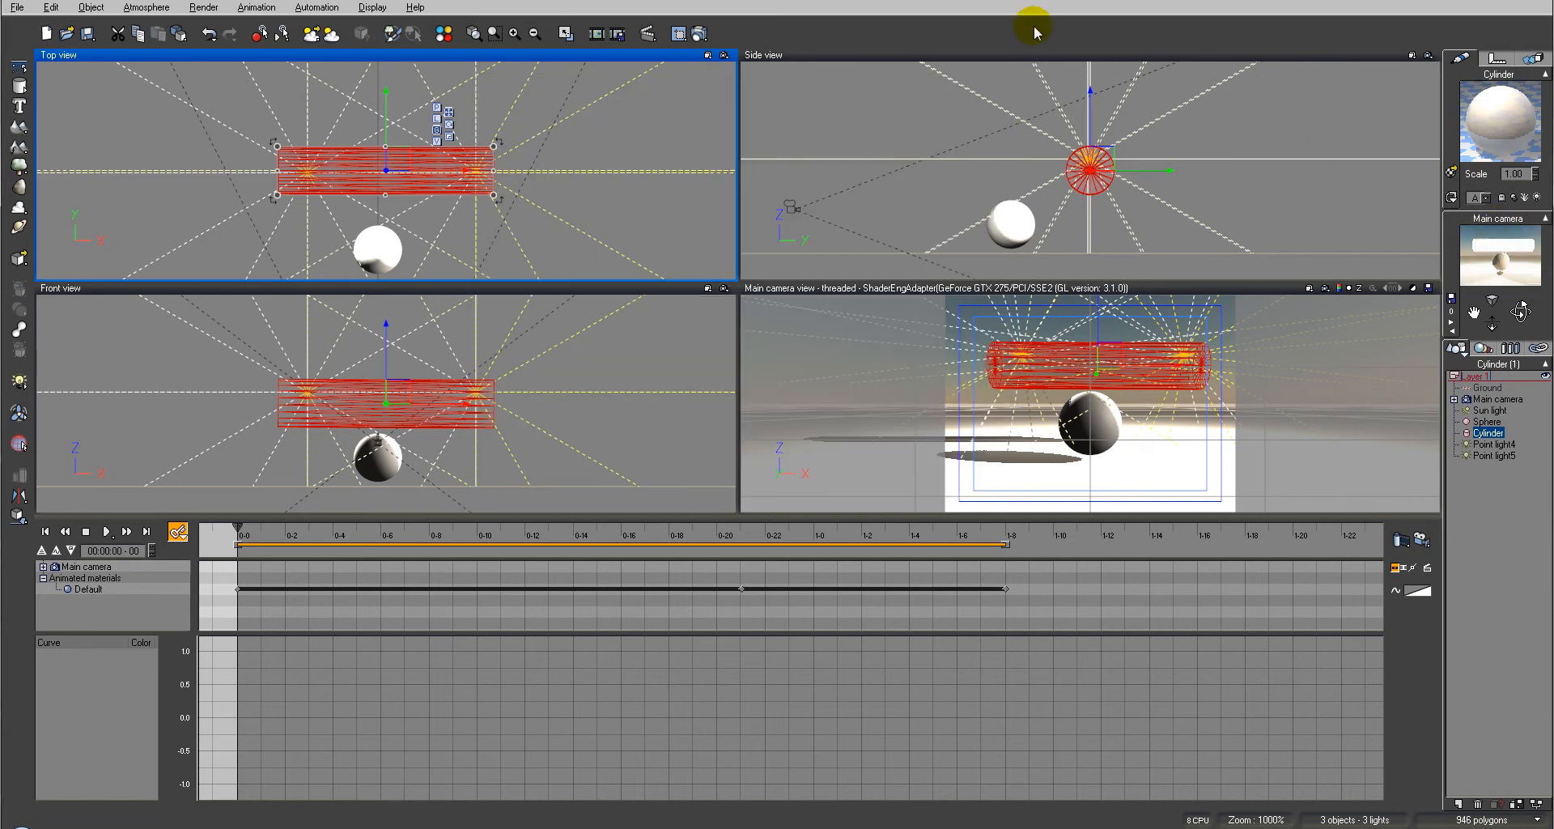
# Step: Render the translucent cylinder and close the finished image
pyautogui.click(699, 34)
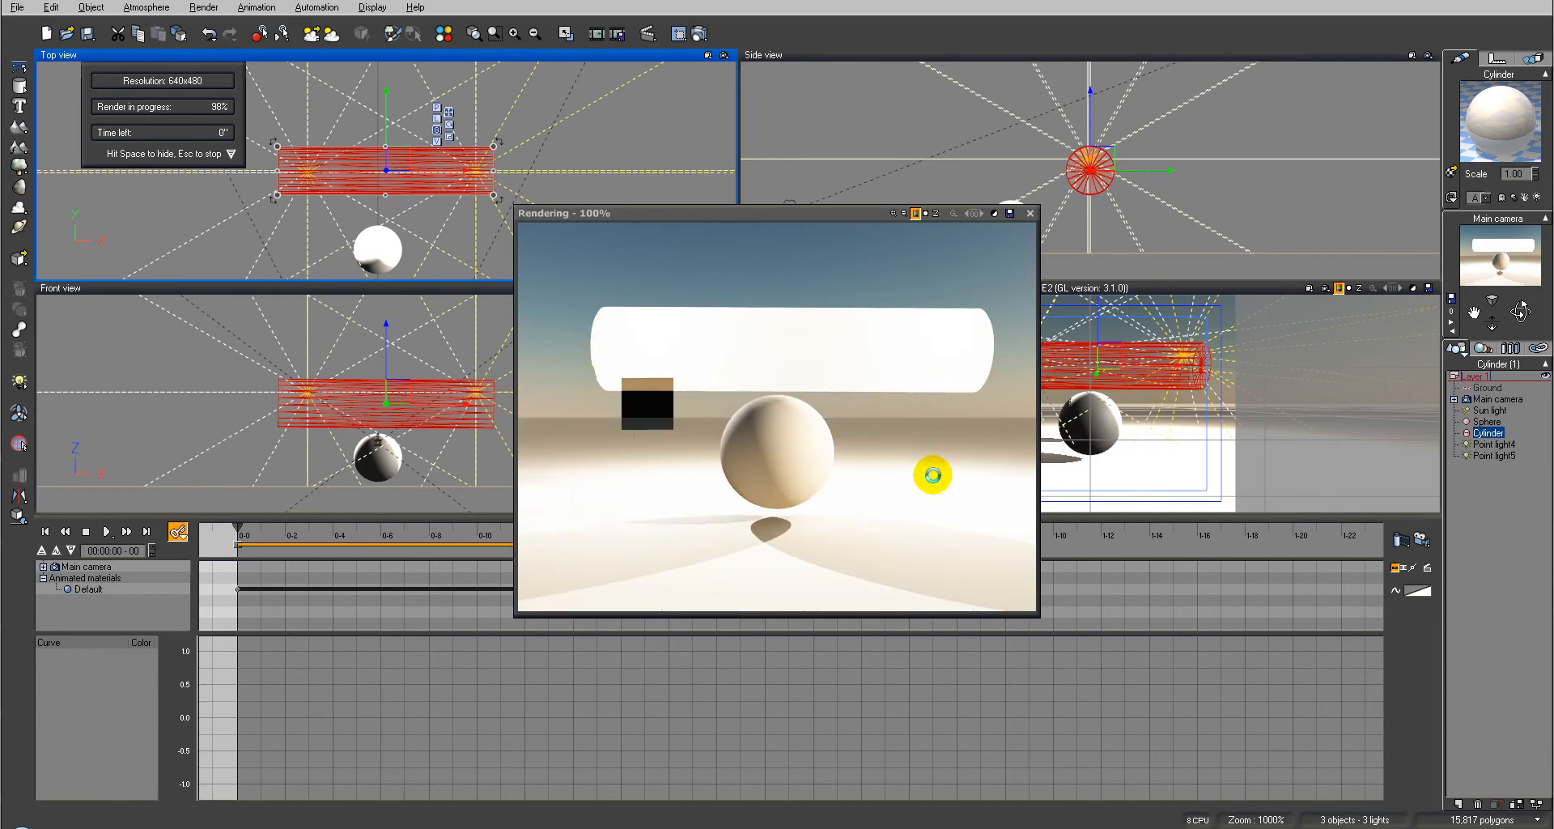
pyautogui.click(1427, 406)
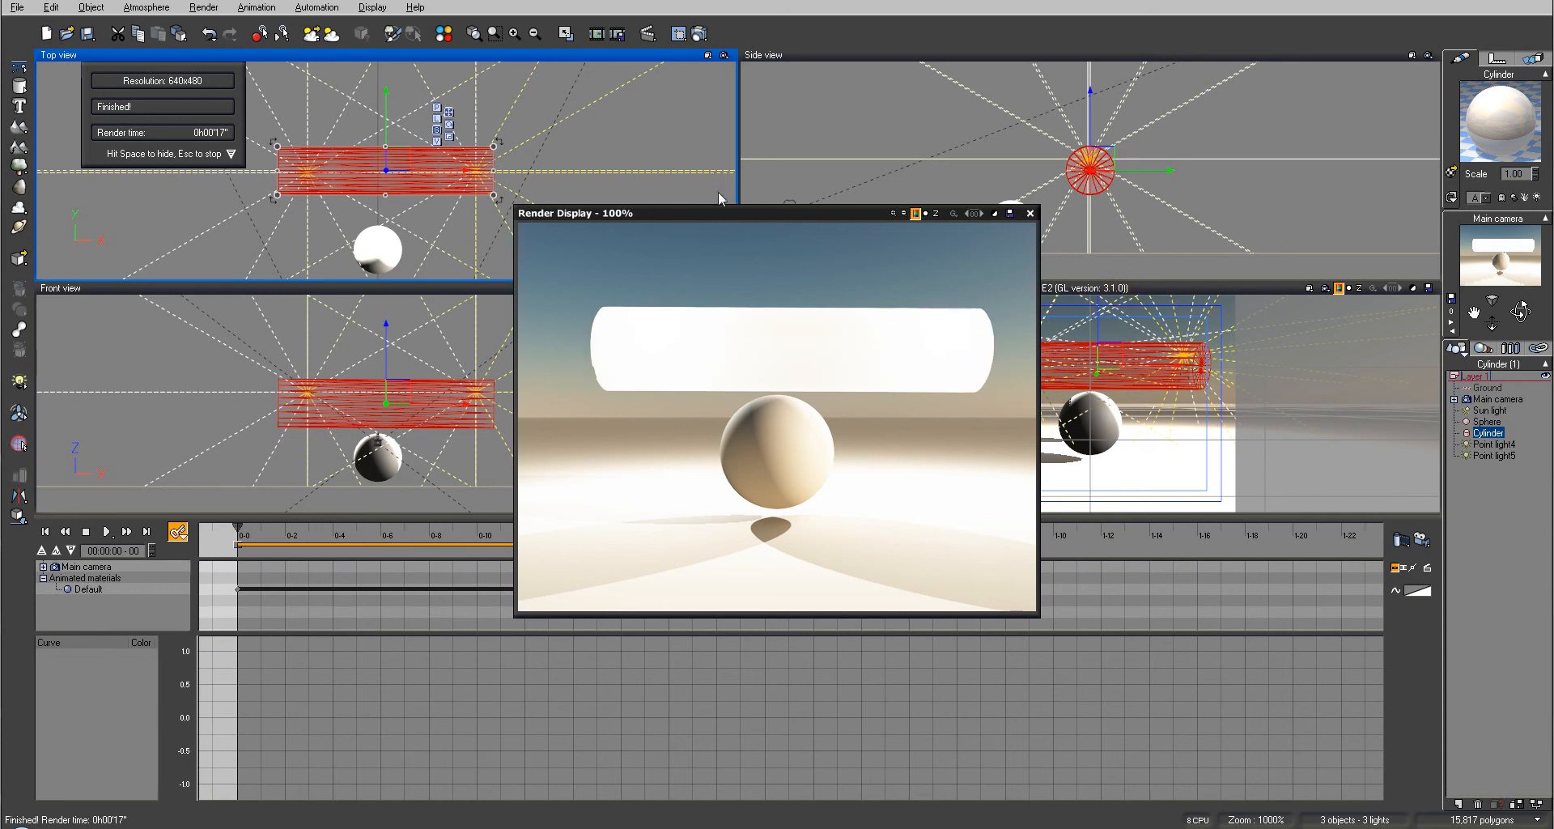
pyautogui.click(1031, 214)
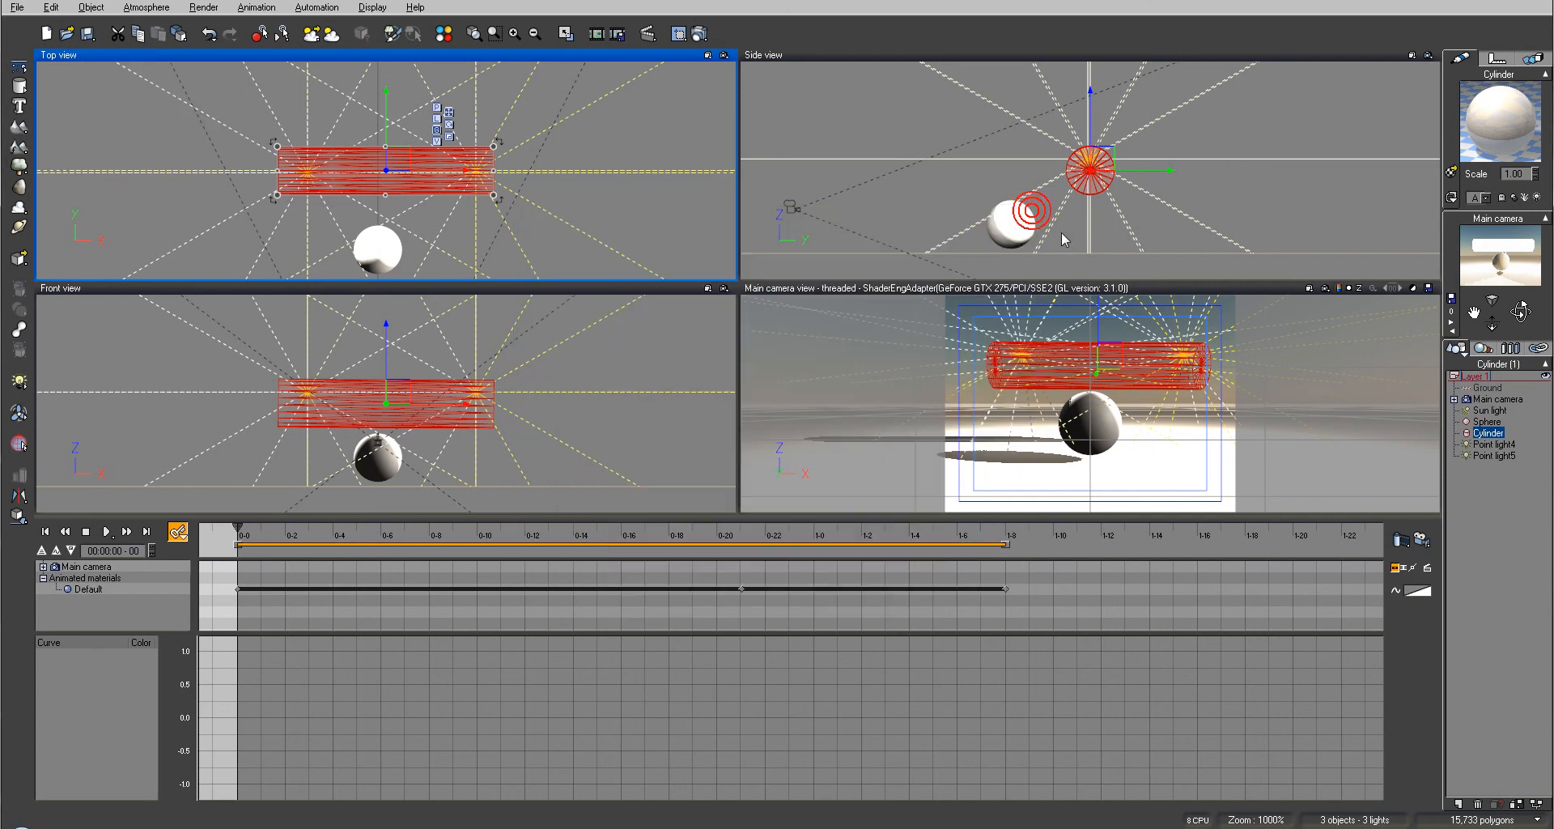
# Step: Group the two point lights inside the cylinder
pyautogui.click(1489, 447)
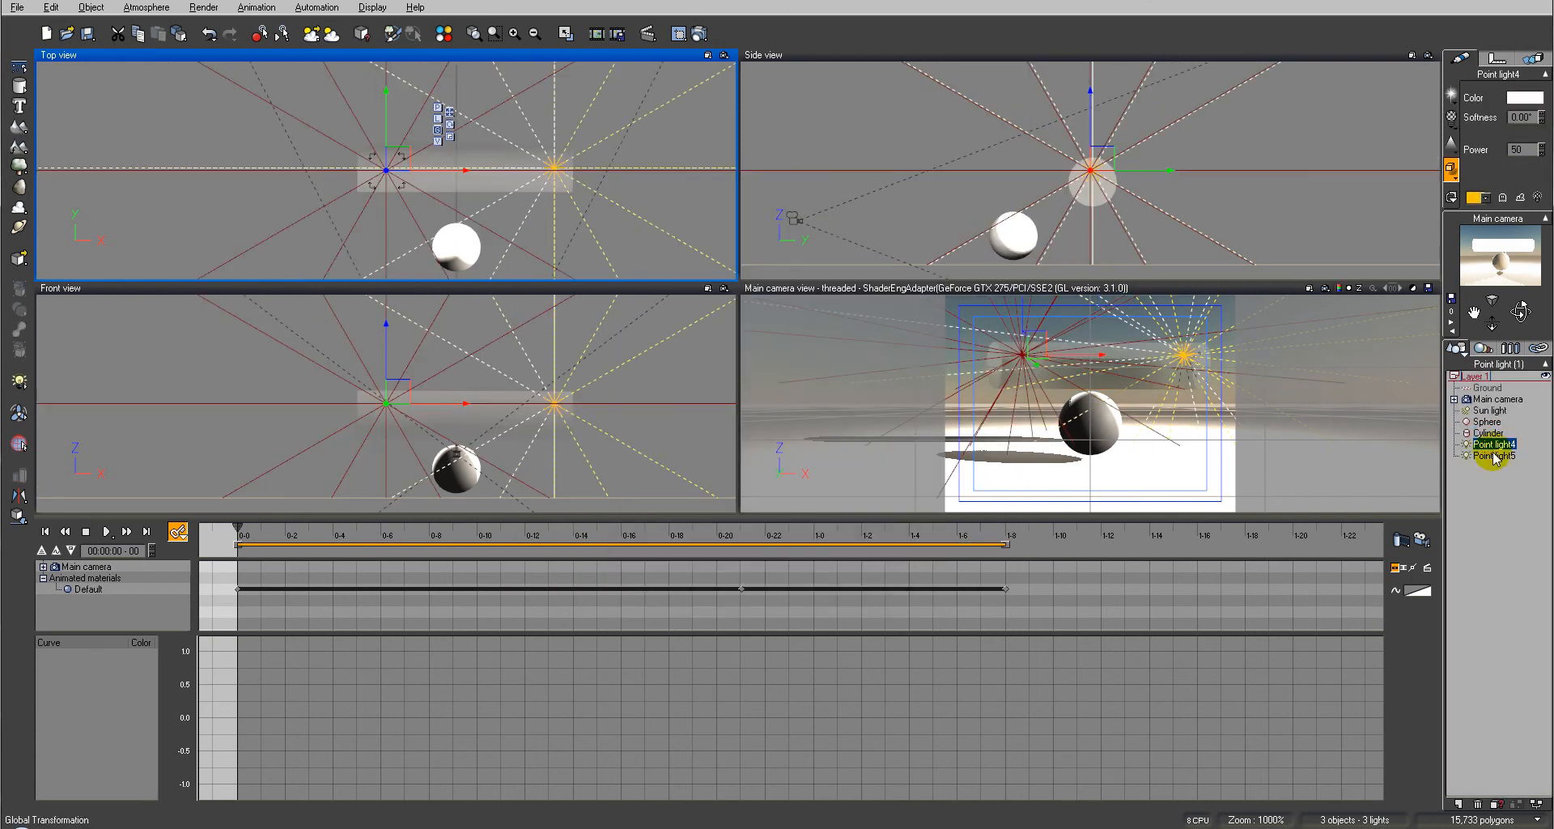
pyautogui.keyDown('ctrl'); pyautogui.click(1493, 456); pyautogui.keyUp('ctrl')
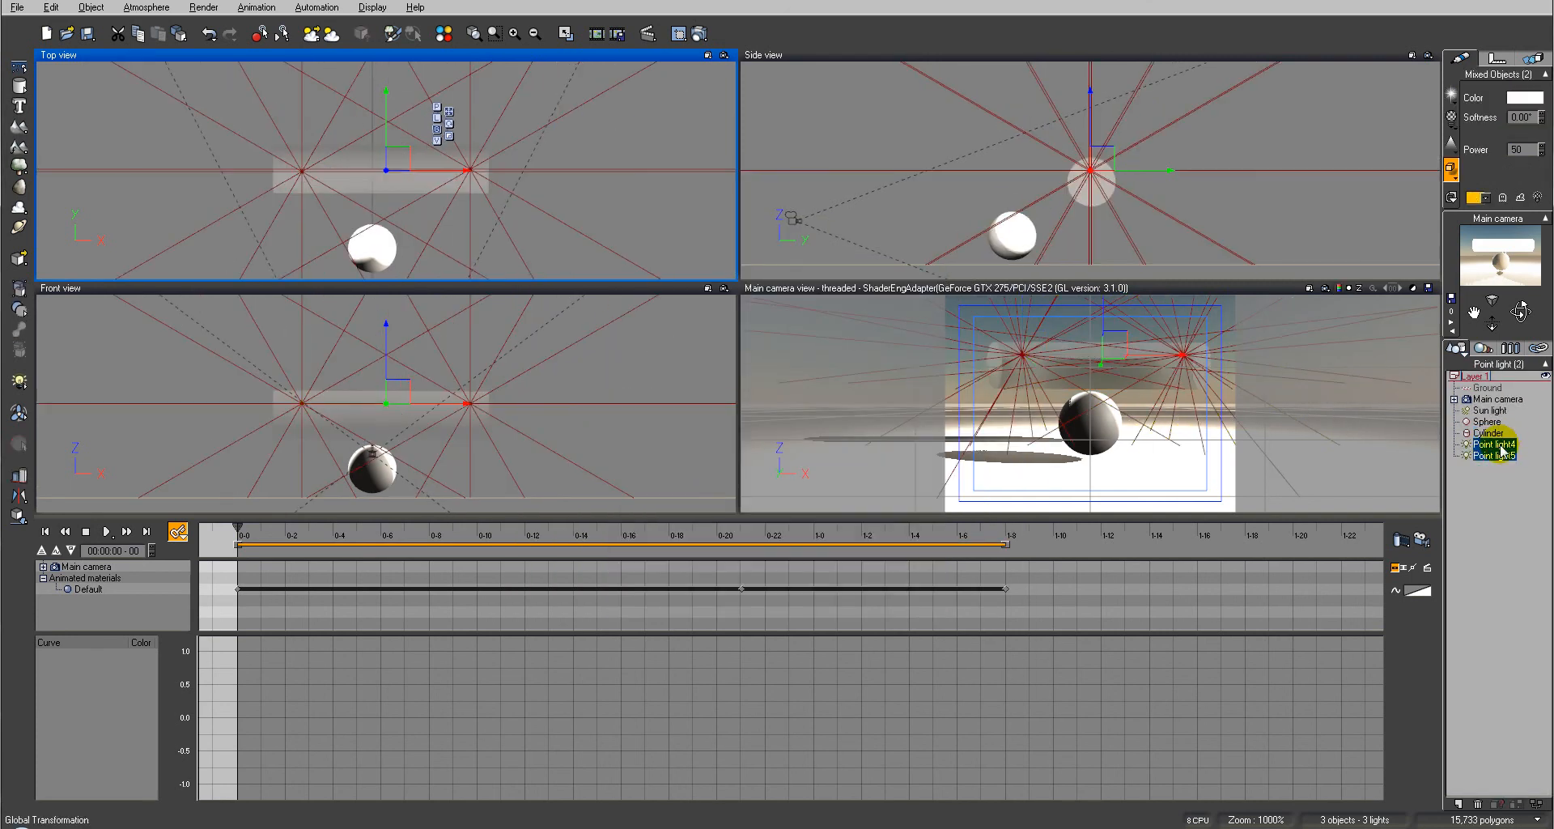
pyautogui.hotkey('ctrl', 'g')
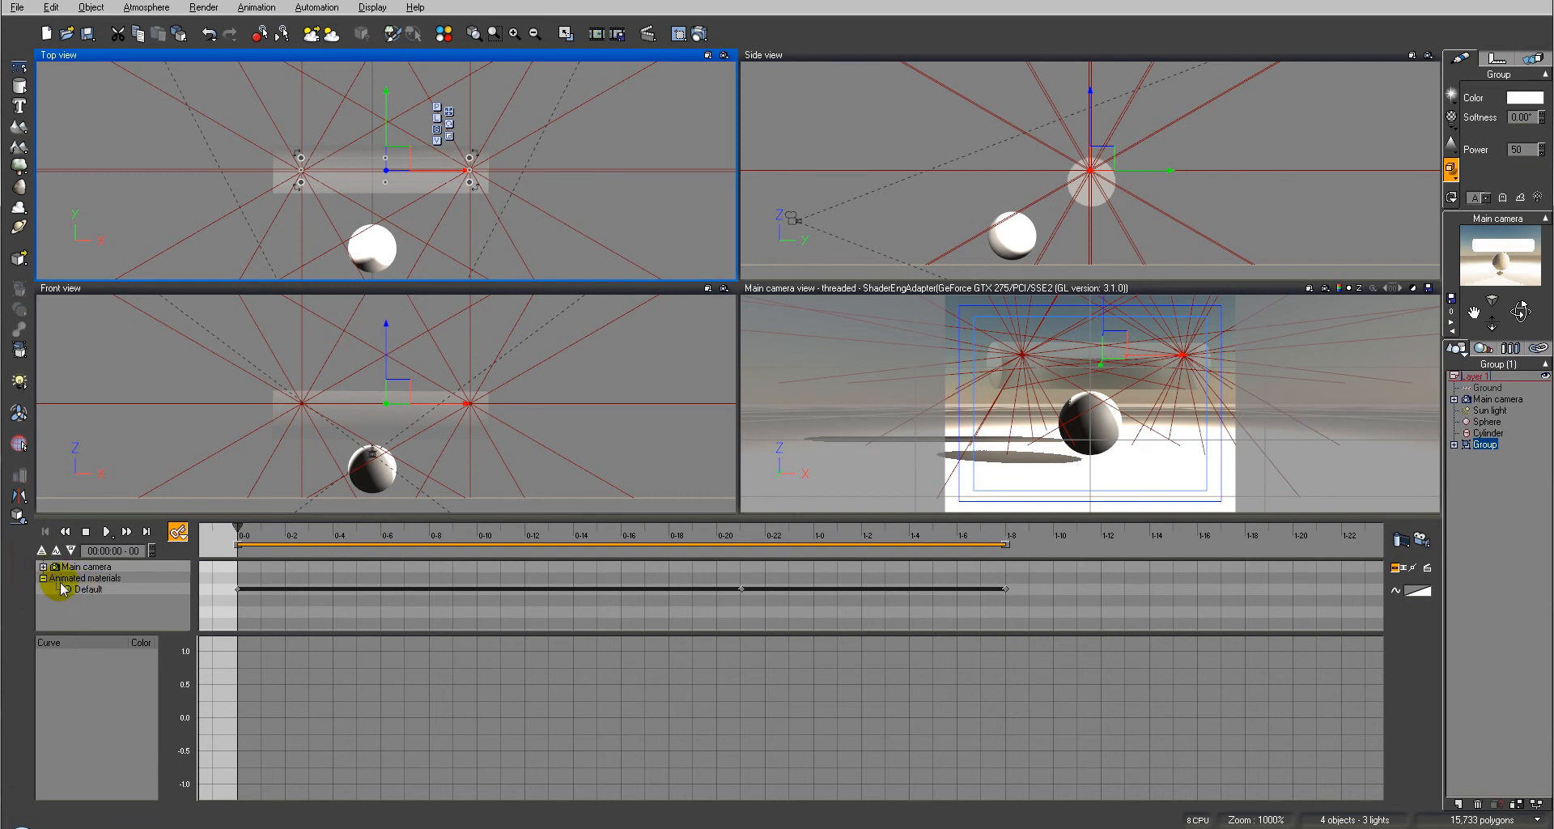
# Step: Add keyframes to all properties of Point light4 and Point light5 at the first frame
pyautogui.click(1455, 444)
pyautogui.click(1507, 456)
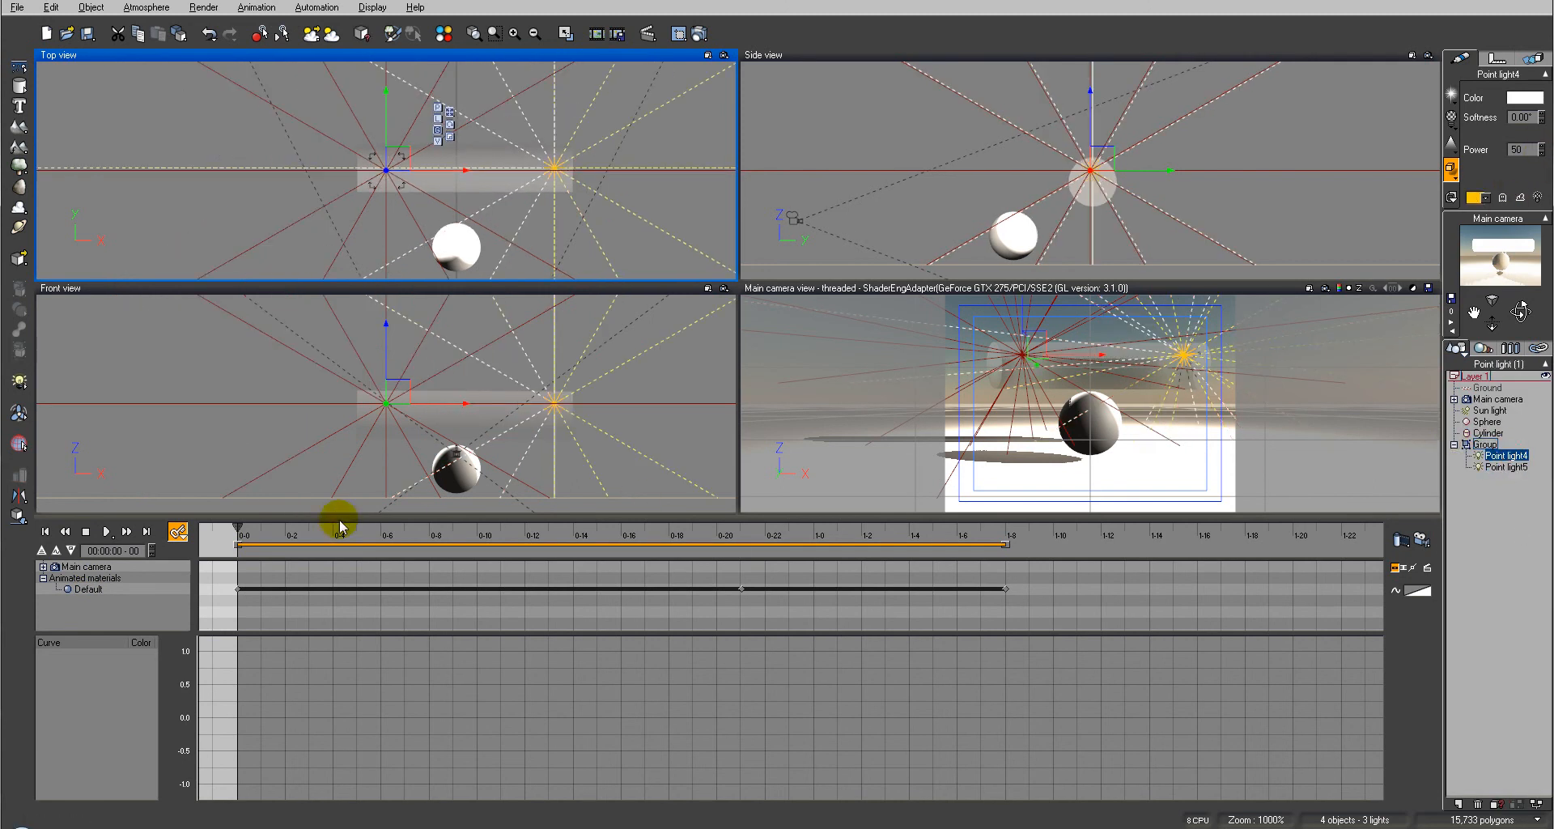
pyautogui.click(82, 534)
pyautogui.click(178, 534)
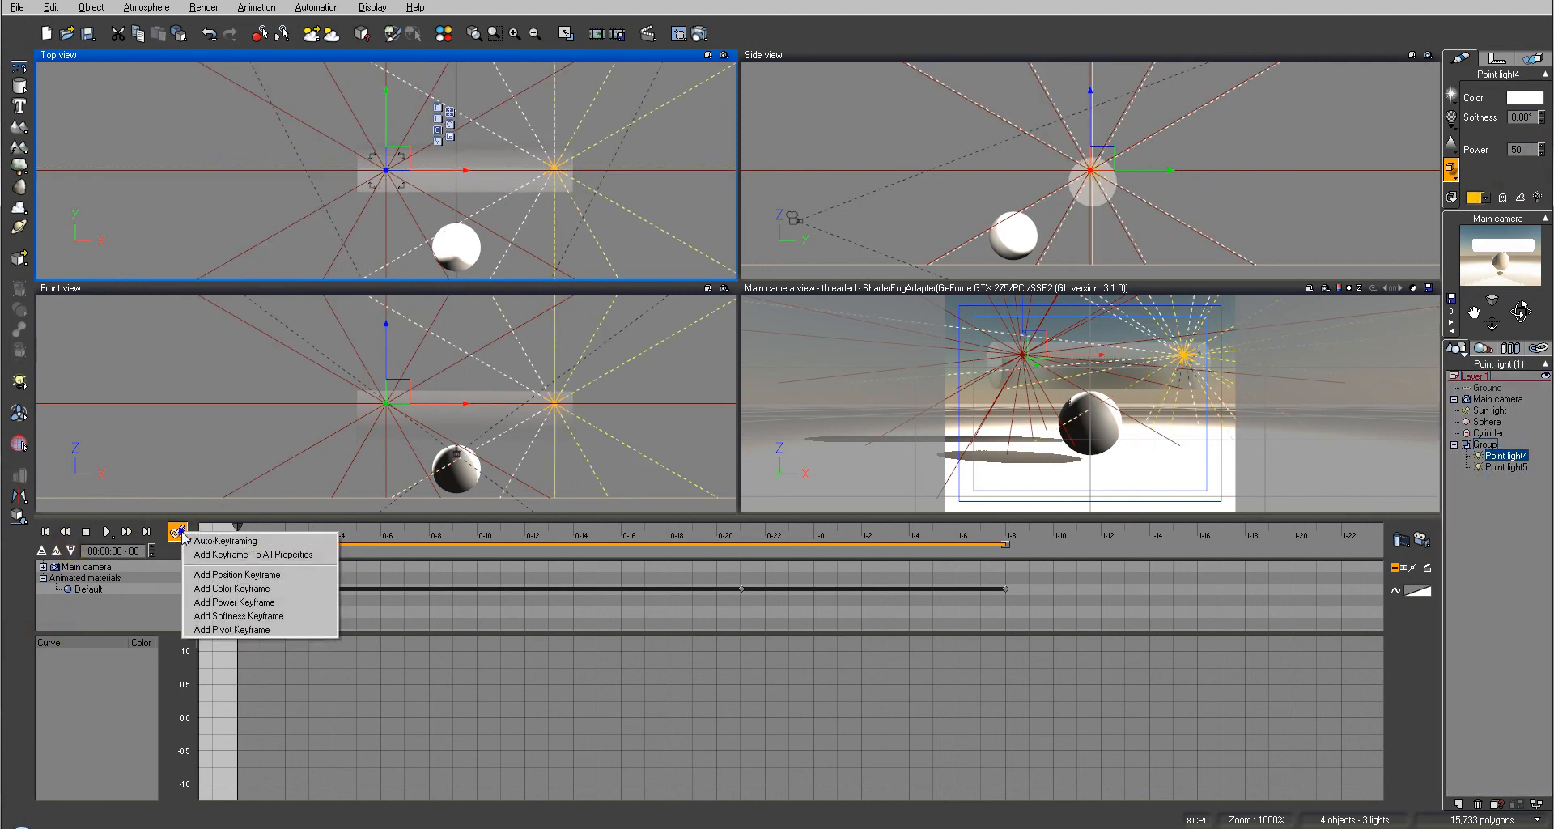
pyautogui.click(239, 551)
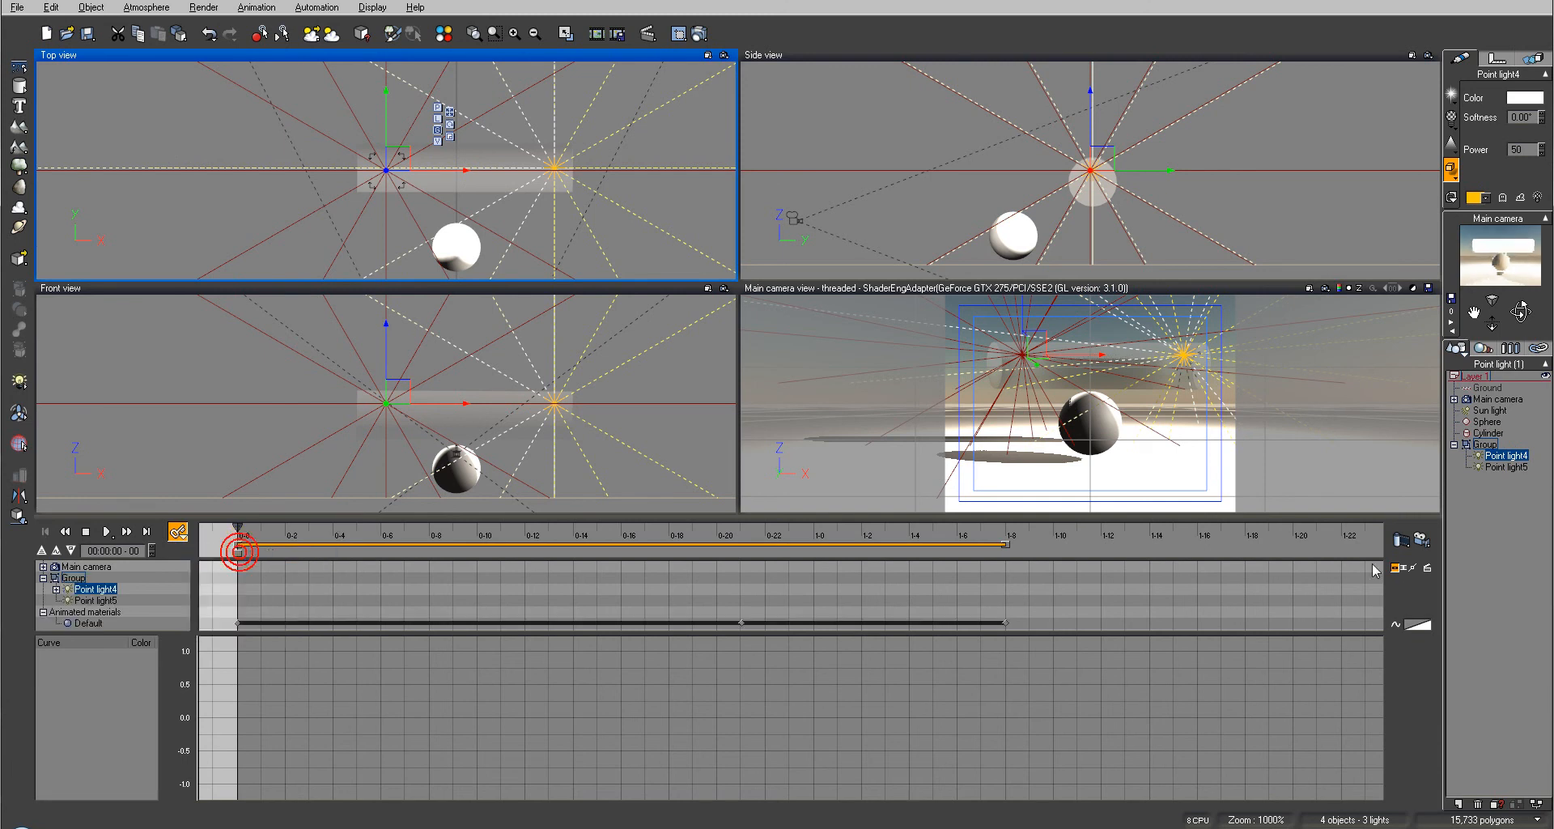
pyautogui.click(1507, 467)
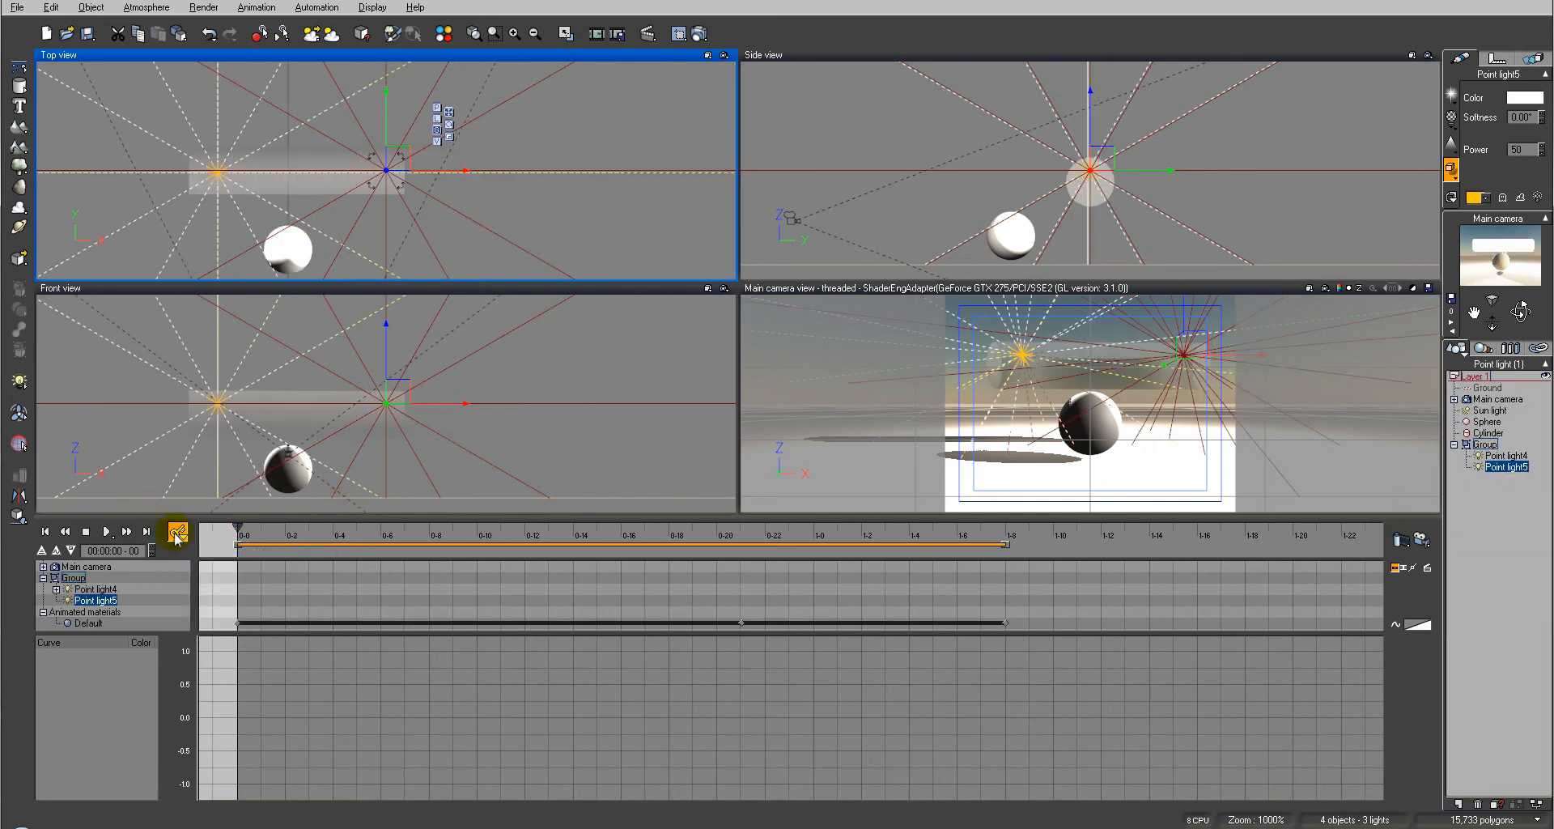
pyautogui.click(177, 537)
pyautogui.click(234, 547)
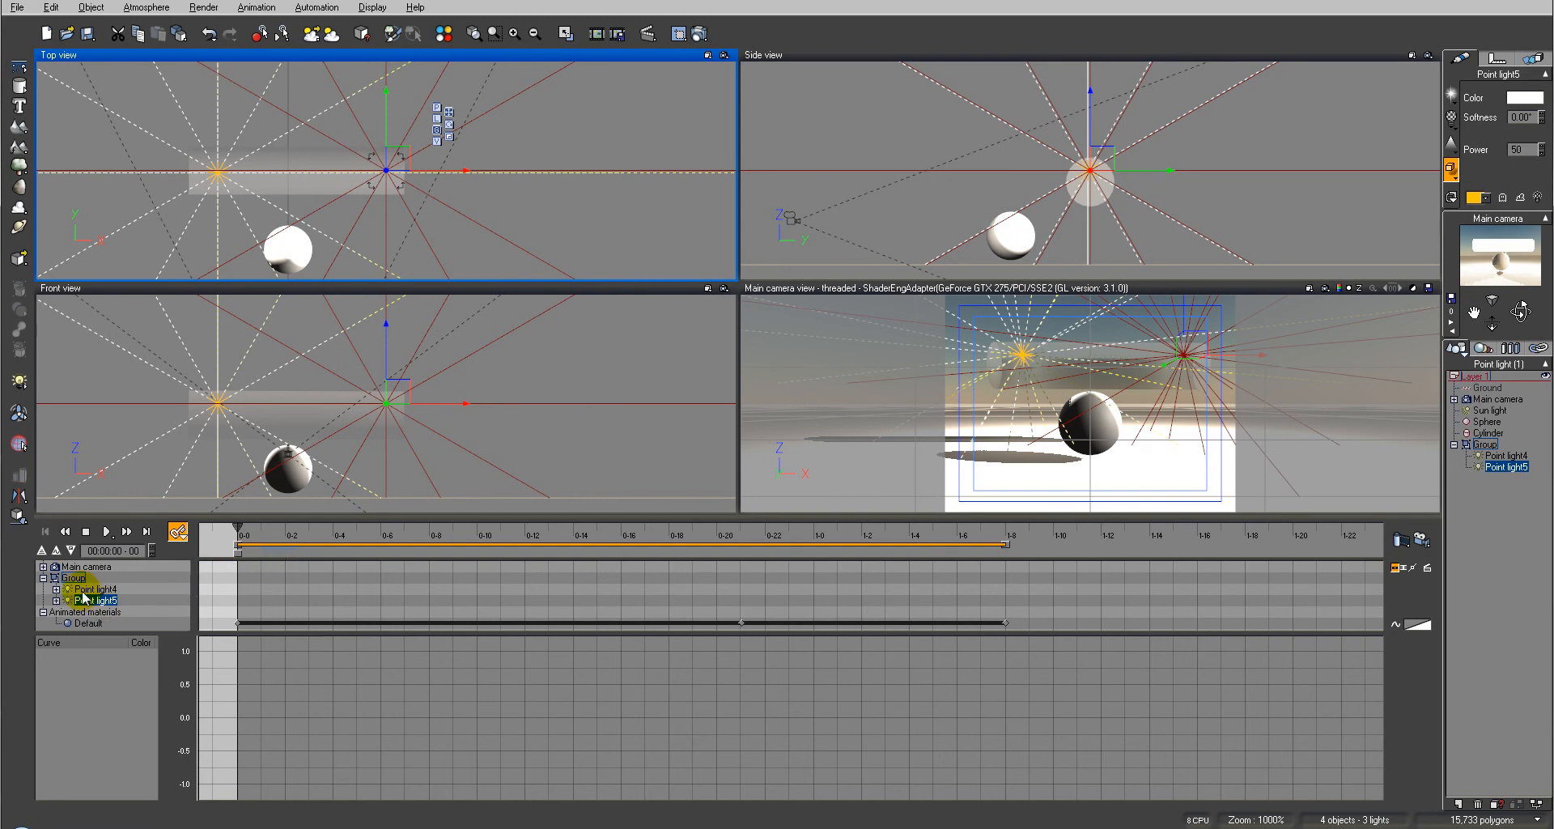
# Step: Display the Power curve of Point light4 in the animation graph and go to the last frame
pyautogui.click(93, 590)
pyautogui.click(56, 589)
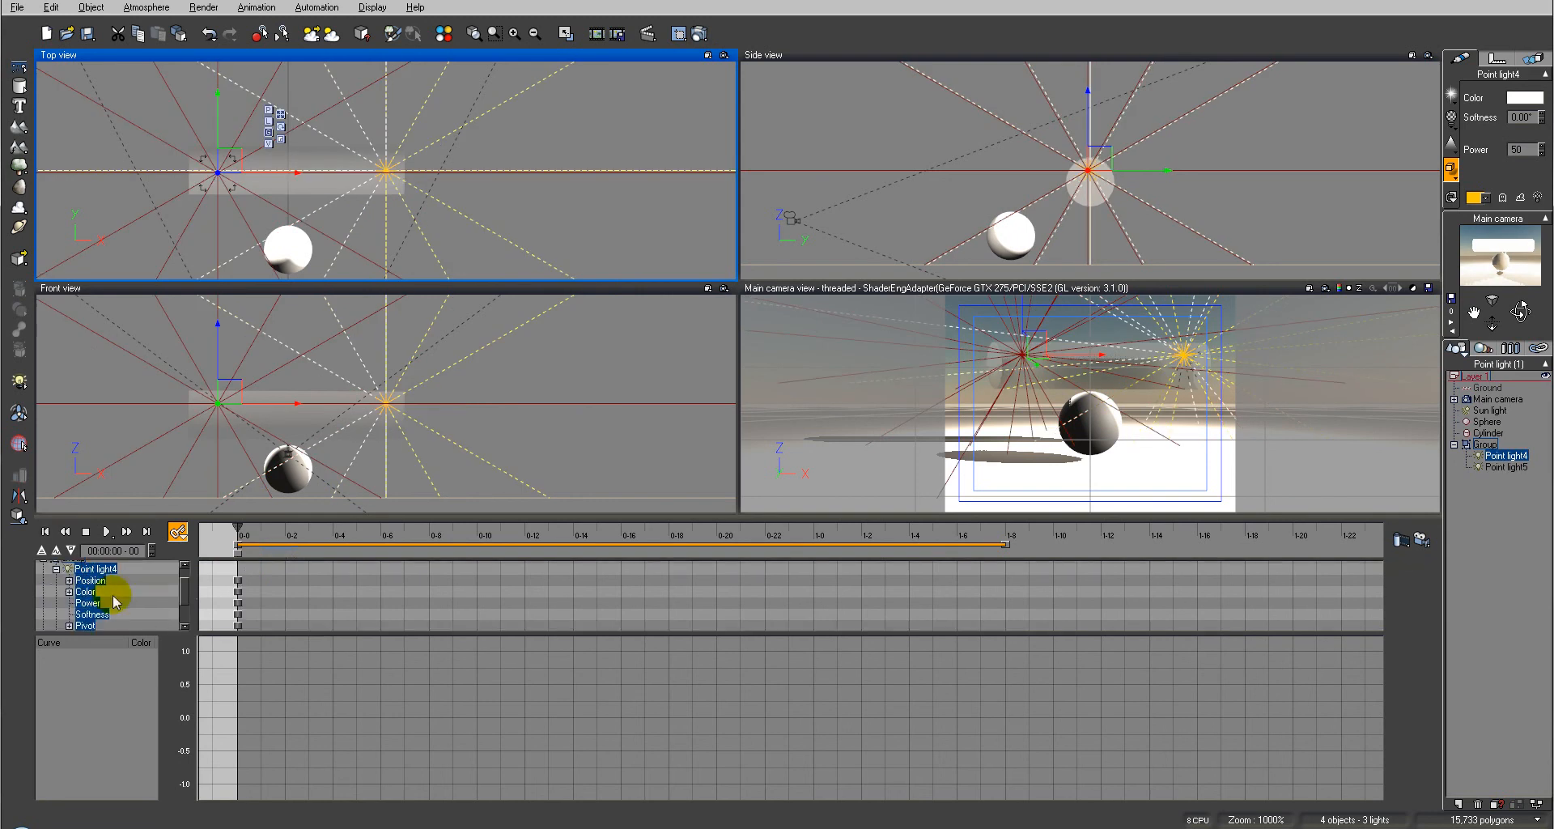
pyautogui.click(86, 603)
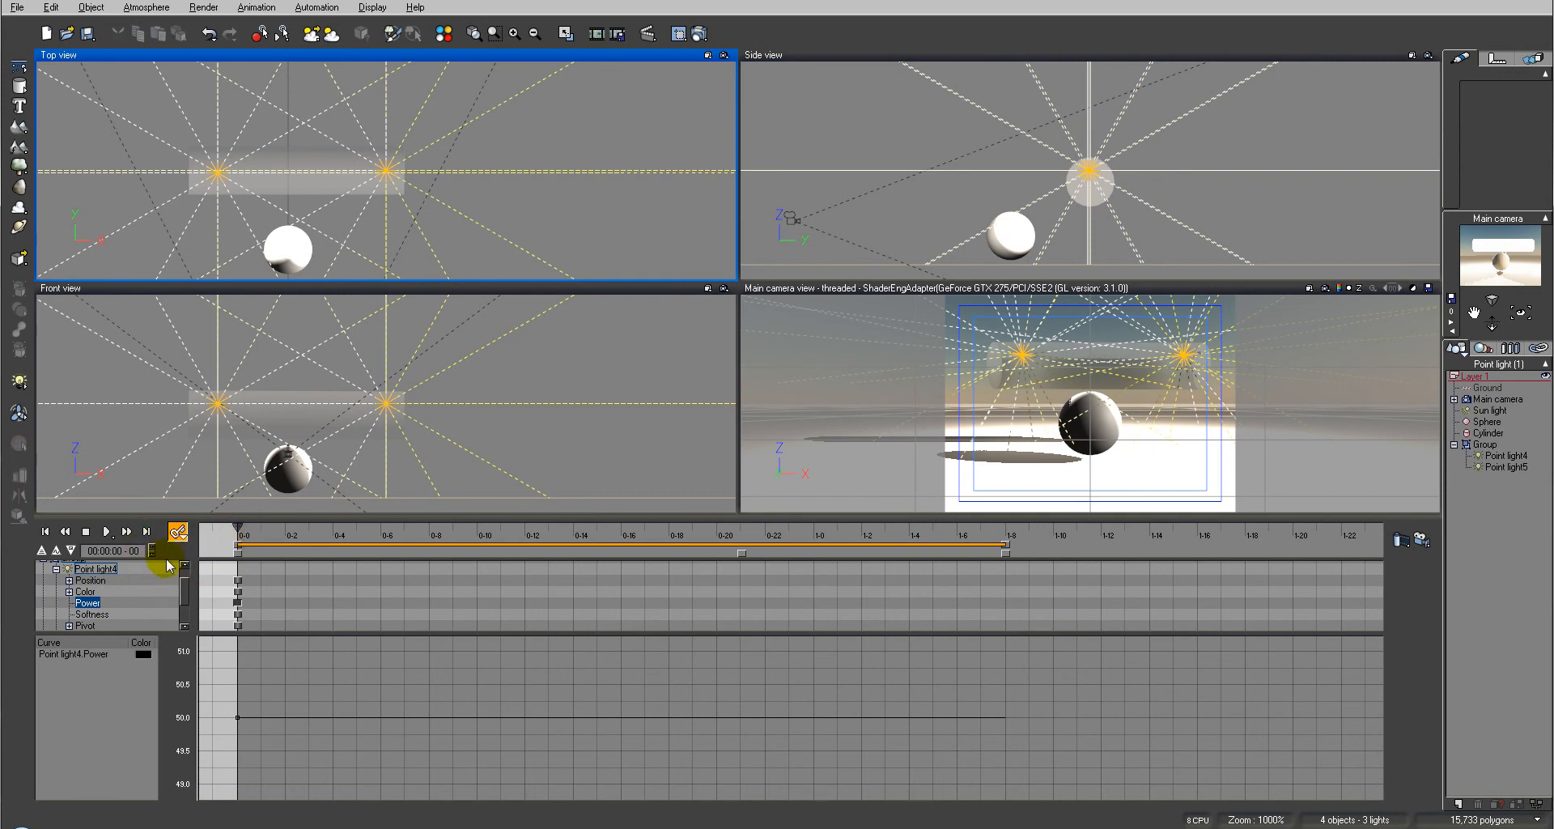
pyautogui.click(178, 531)
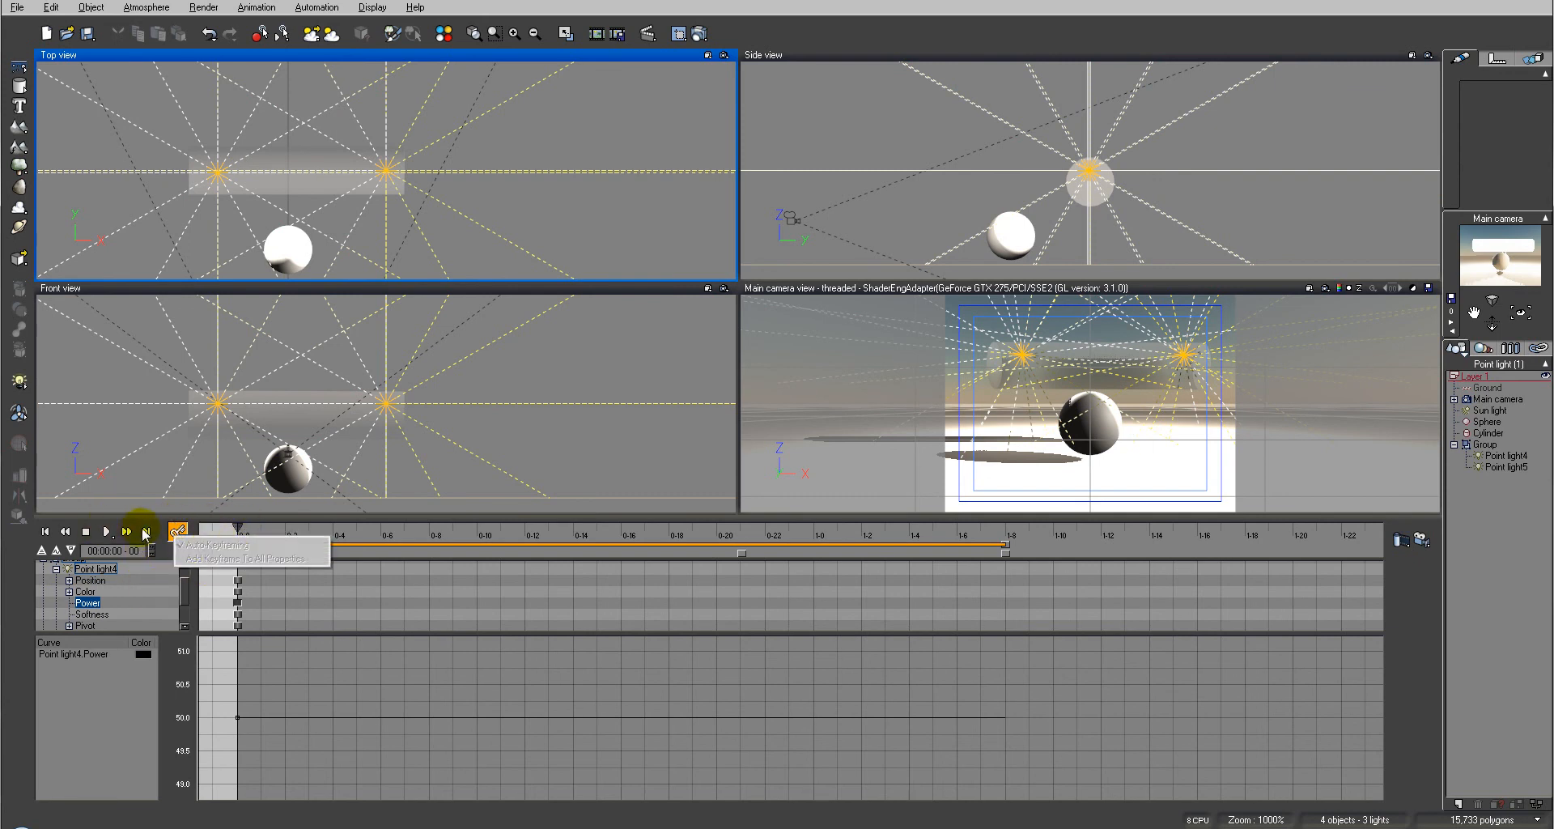
pyautogui.click(127, 531)
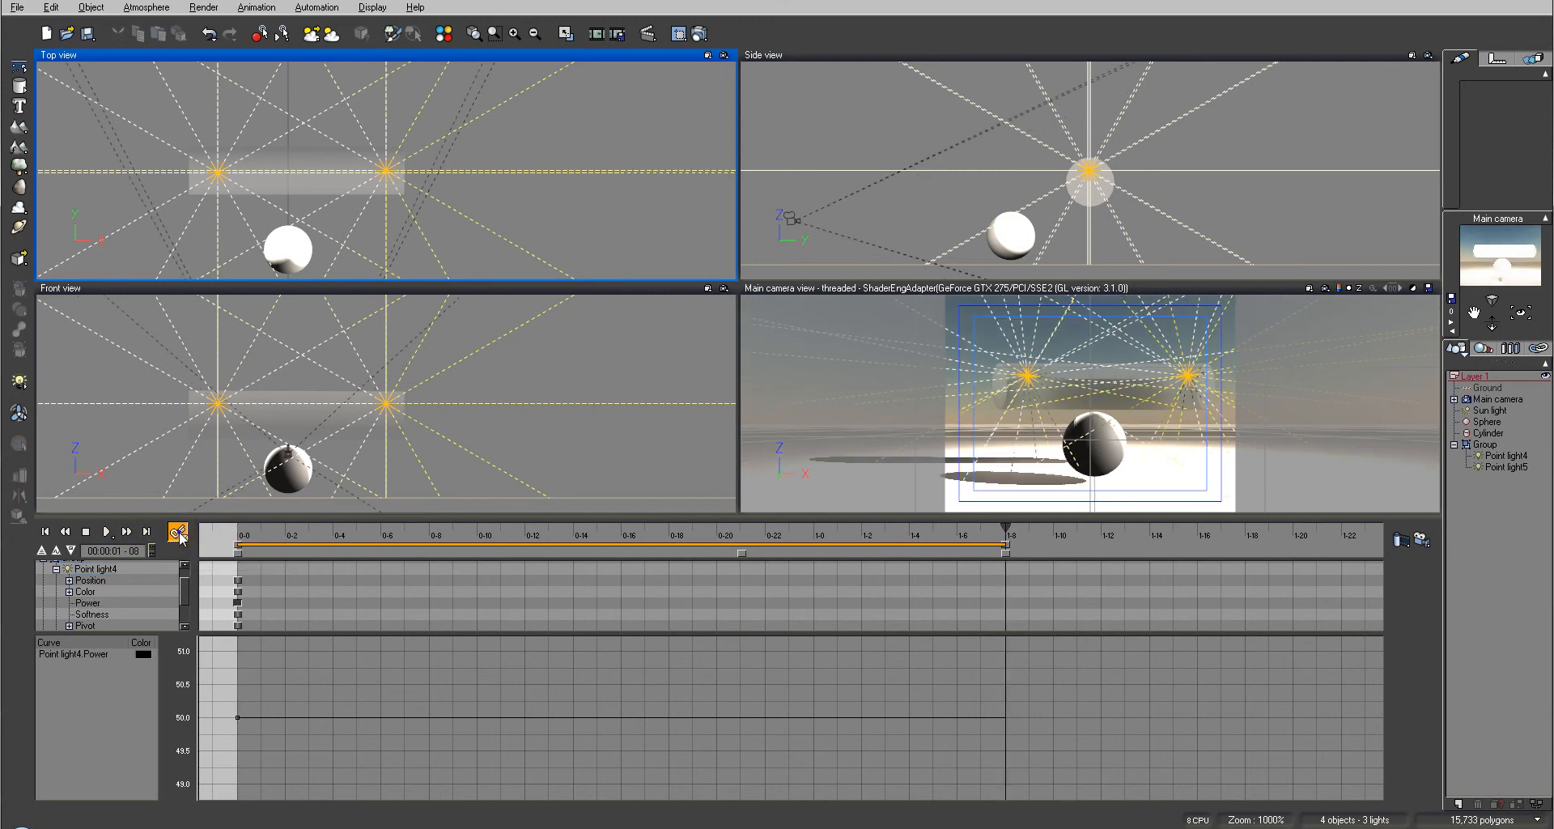
# Step: Try to add a keyframe to Point light4's Power at the last frame
pyautogui.click(178, 531)
pyautogui.click(225, 550)
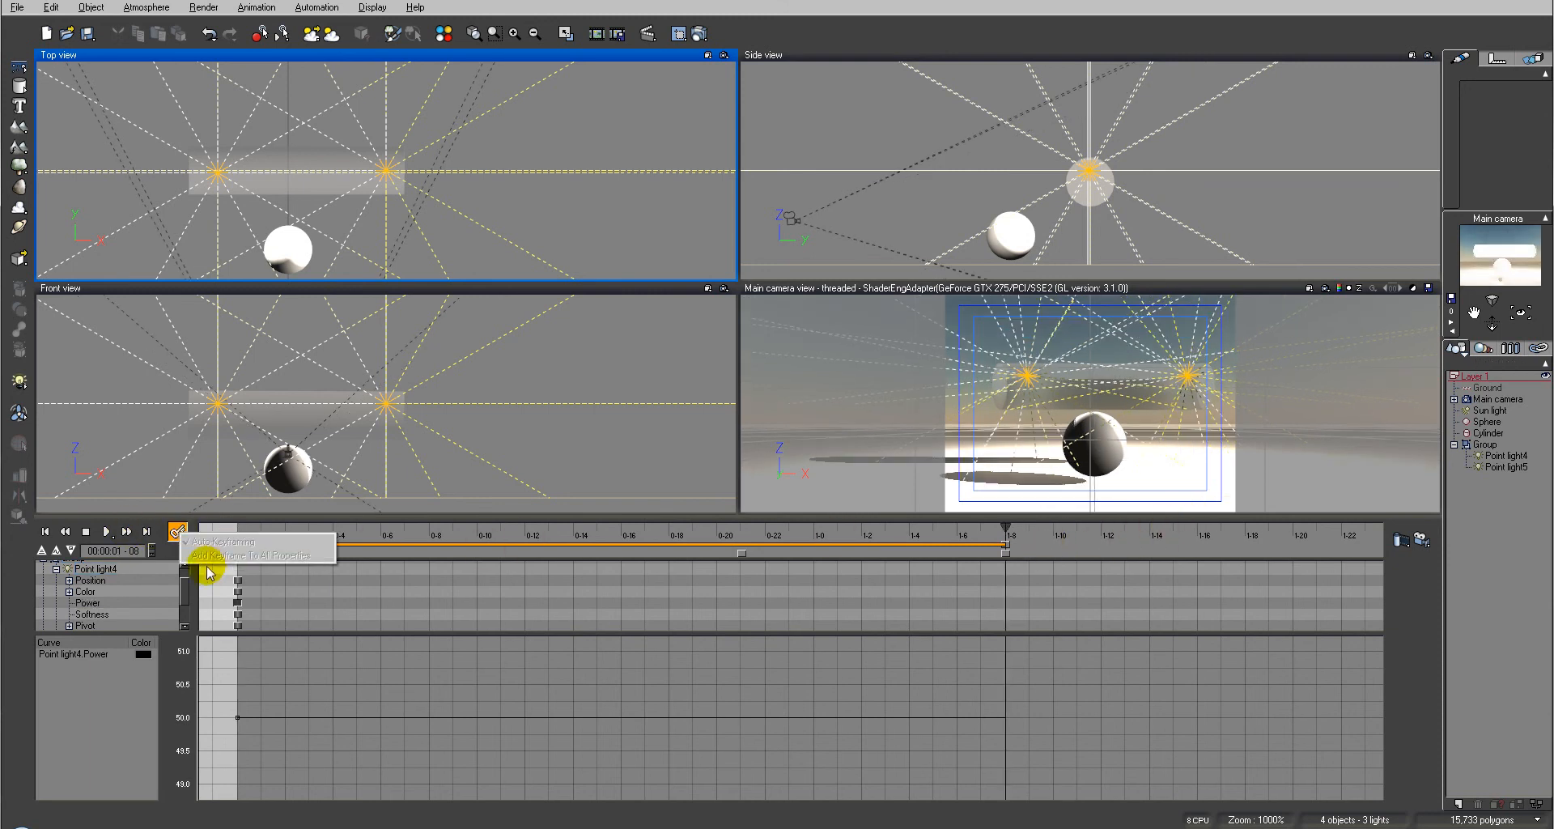
pyautogui.click(86, 605)
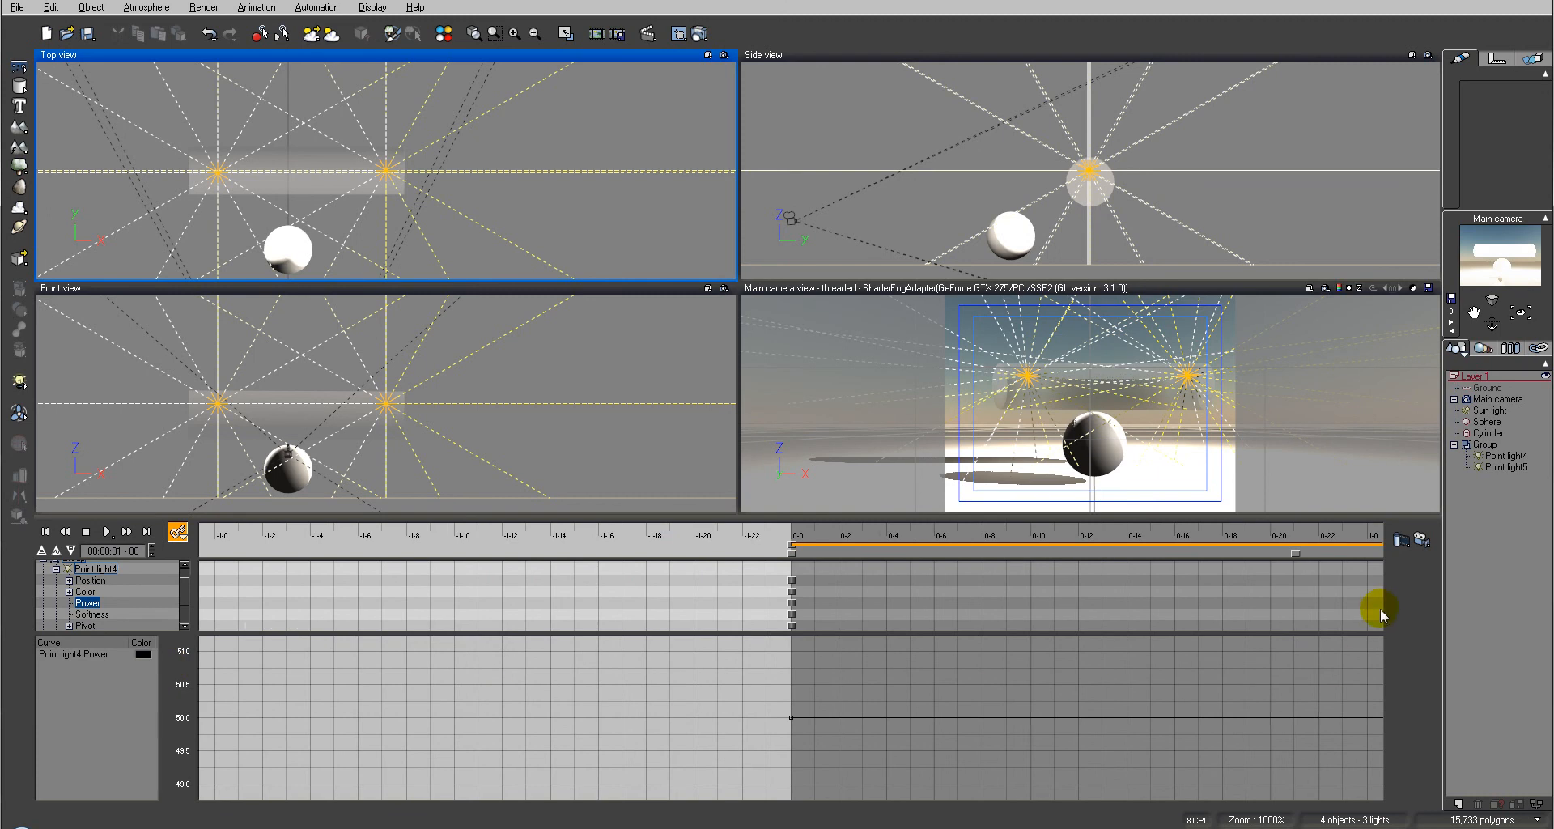
pyautogui.moveTo(1027, 660); pyautogui.dragTo(664, 660, button='right')
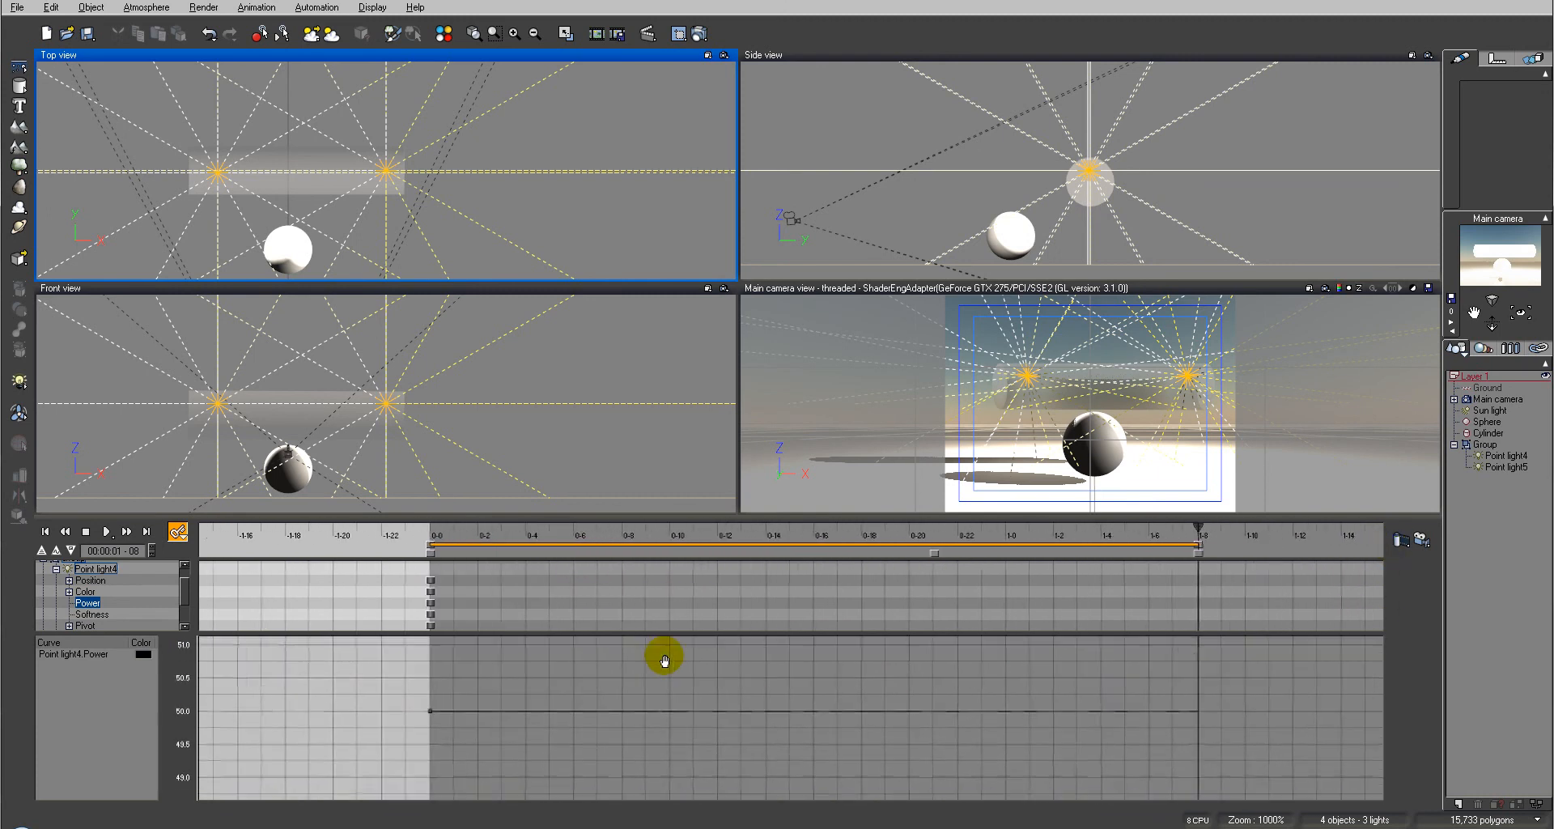
pyautogui.rightClick(665, 657)
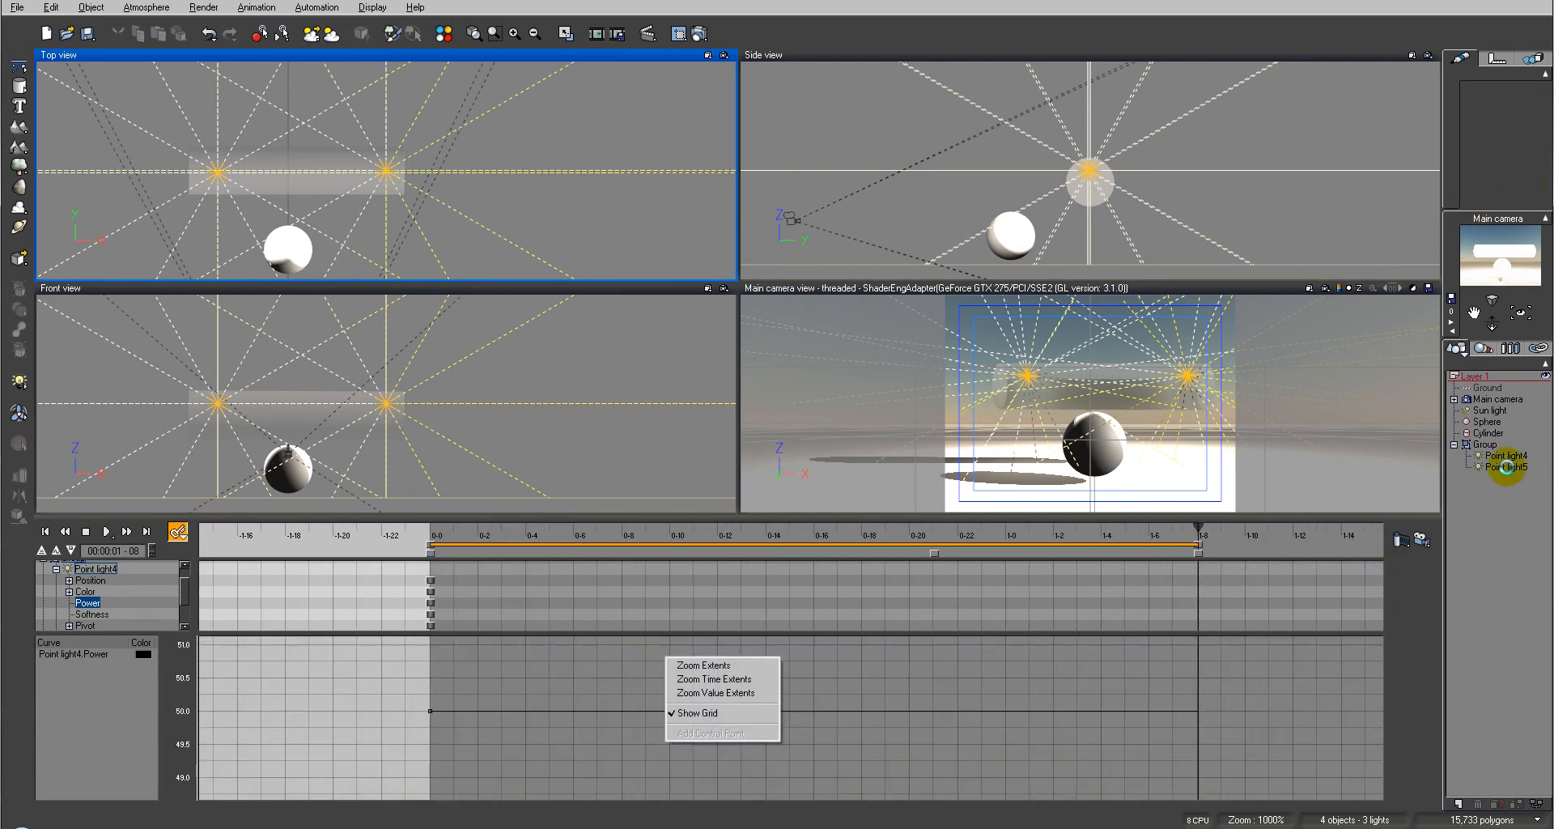
# Step: Lower Point light4's power at the last frame and set Point light5's power to 10
pyautogui.click(1509, 456)
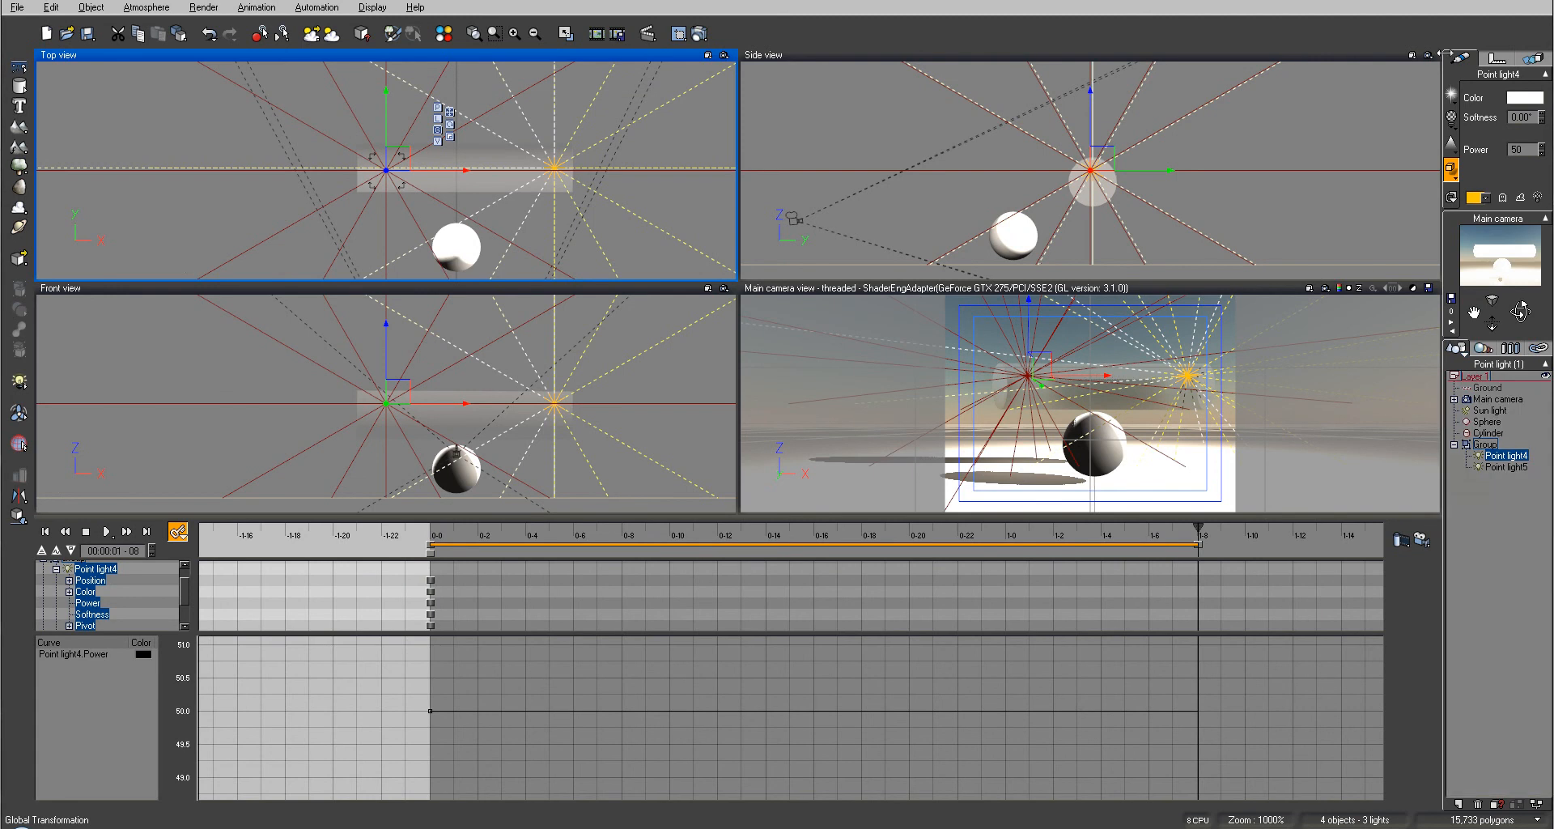
pyautogui.moveTo(1541, 152); pyautogui.dragTo(1541, 165)
pyautogui.click(1507, 468)
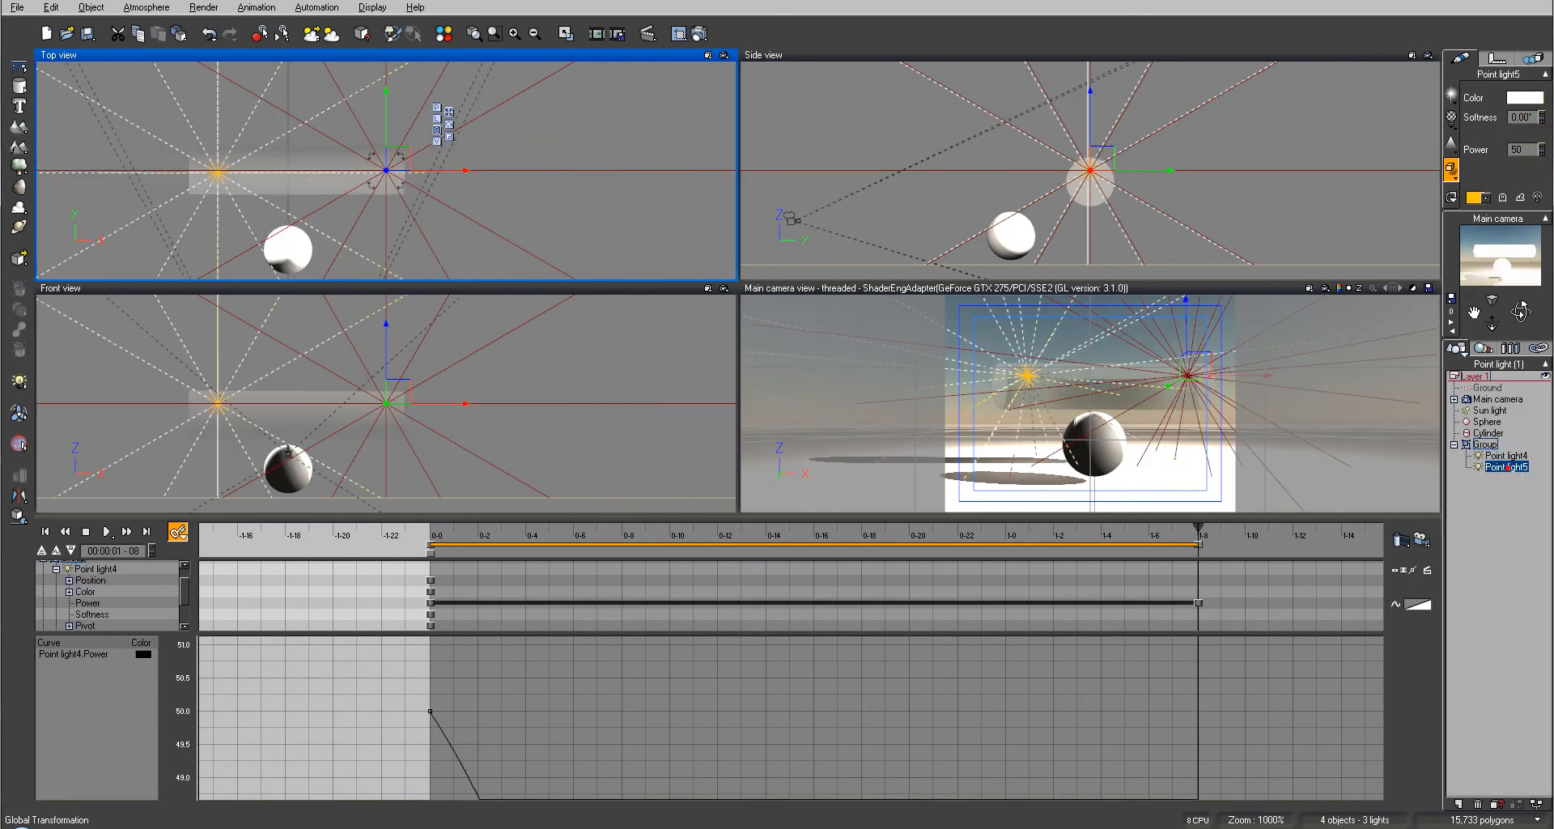
pyautogui.moveTo(1541, 152); pyautogui.dragTo(1541, 166)
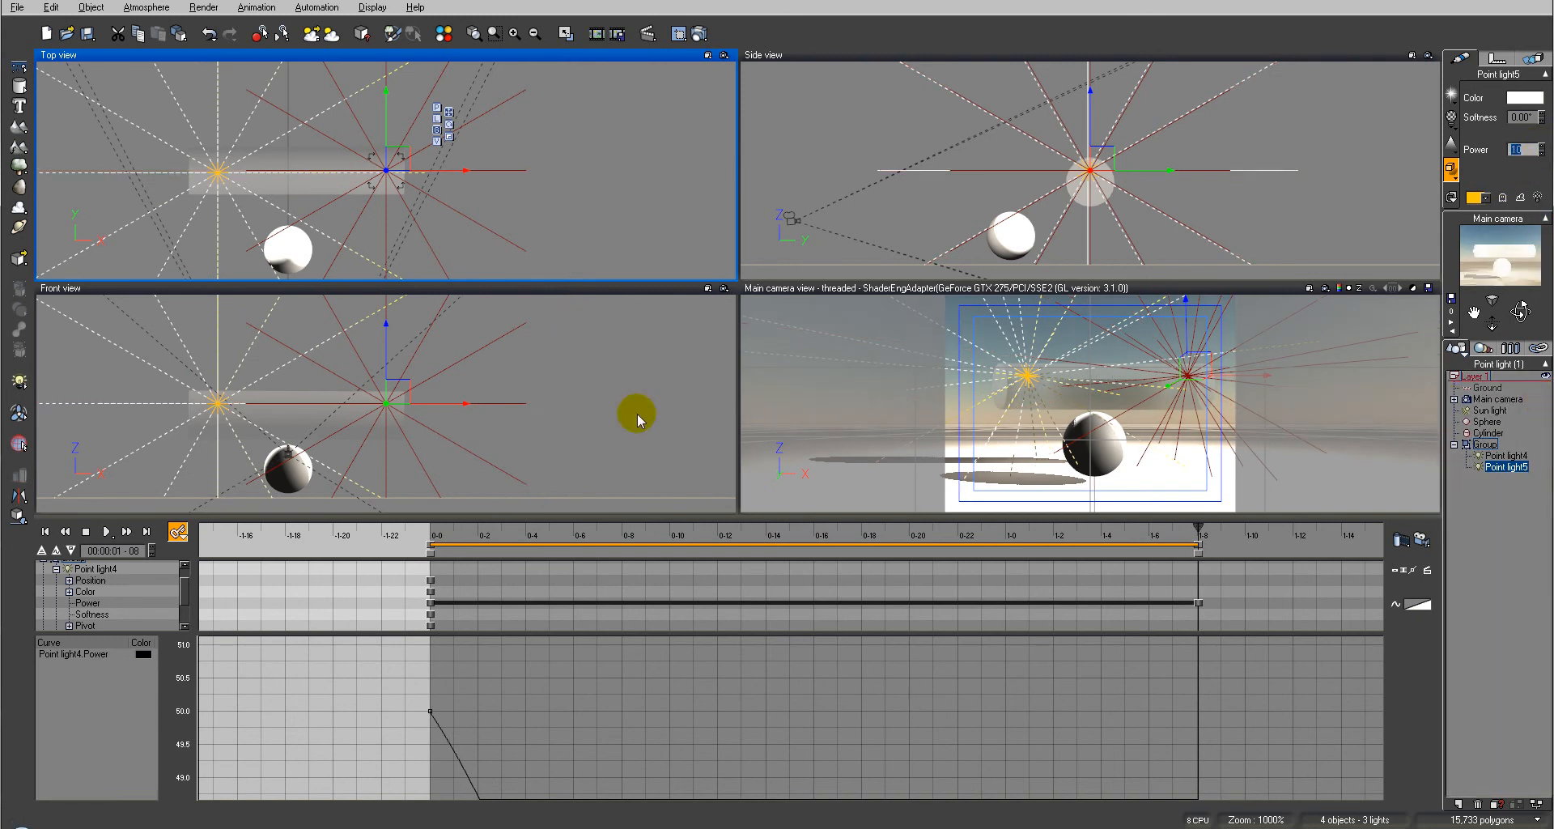
# Step: Apply the Random time spline to Point light4's Power animation and view the whole curve in the graph
pyautogui.click(122, 654)
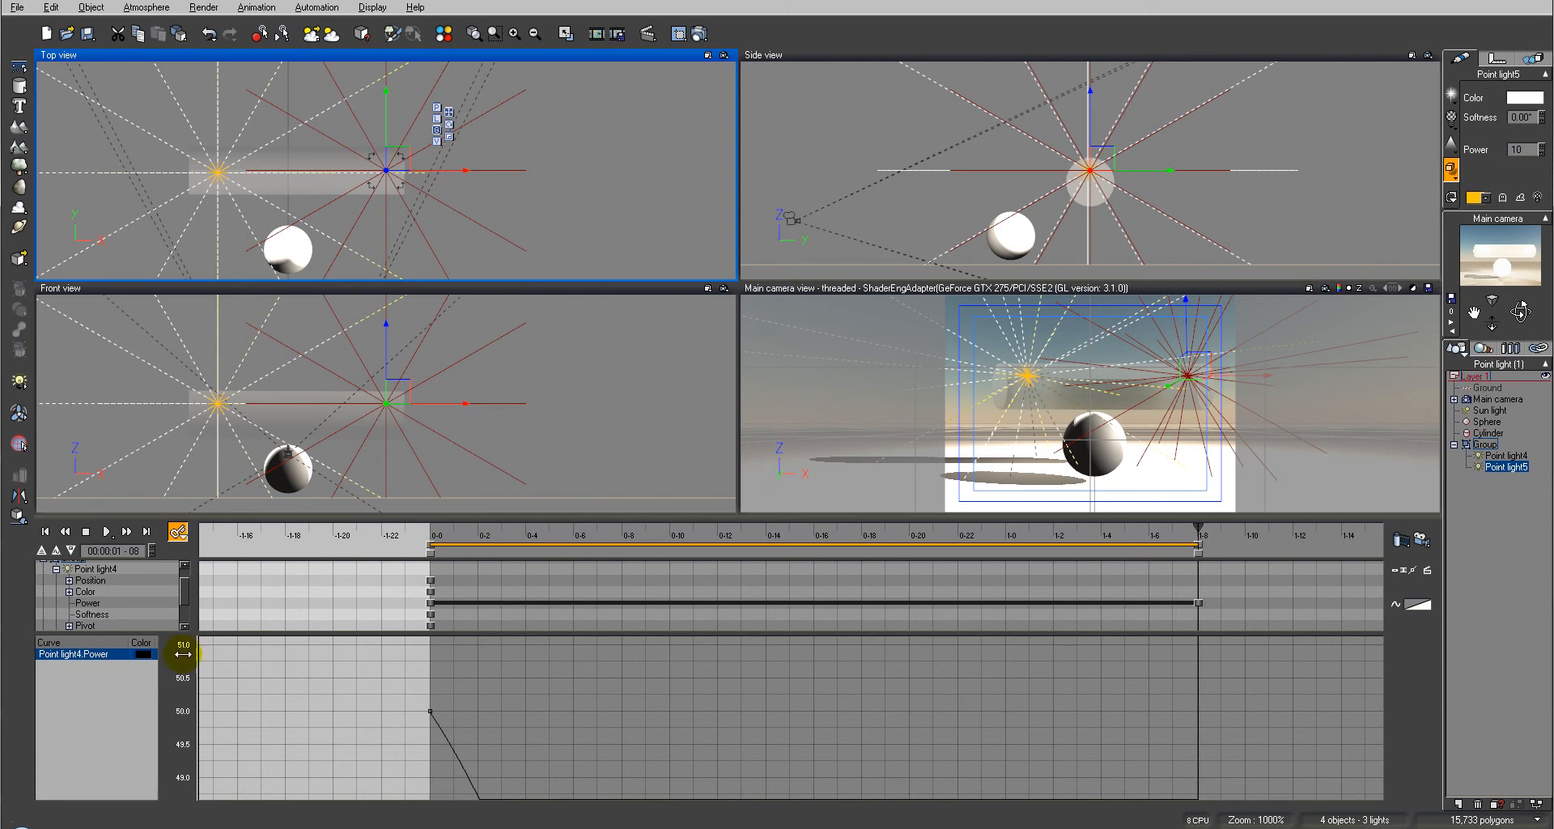
pyautogui.moveTo(1044, 720); pyautogui.dragTo(1001, 648)
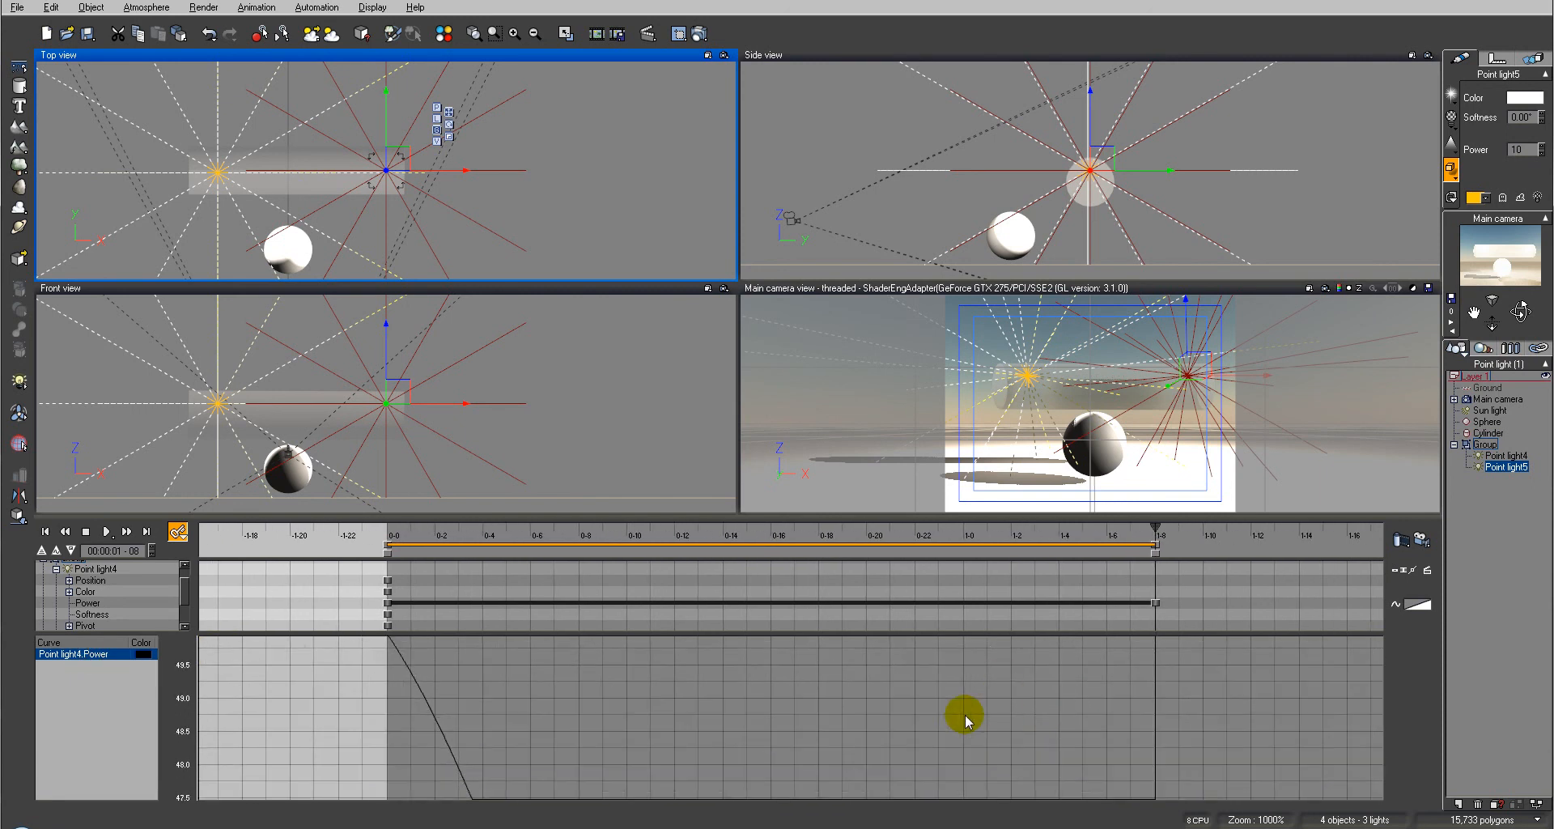
pyautogui.moveTo(871, 688); pyautogui.dragTo(922, 763)
pyautogui.keyDown('ctrl'); pyautogui.moveTo(877, 760); pyautogui.dragTo(895, 731, button='right'); pyautogui.keyUp('ctrl')
pyautogui.keyDown('ctrl'); pyautogui.moveTo(872, 624); pyautogui.dragTo(871, 624, button='right'); pyautogui.keyUp('ctrl')
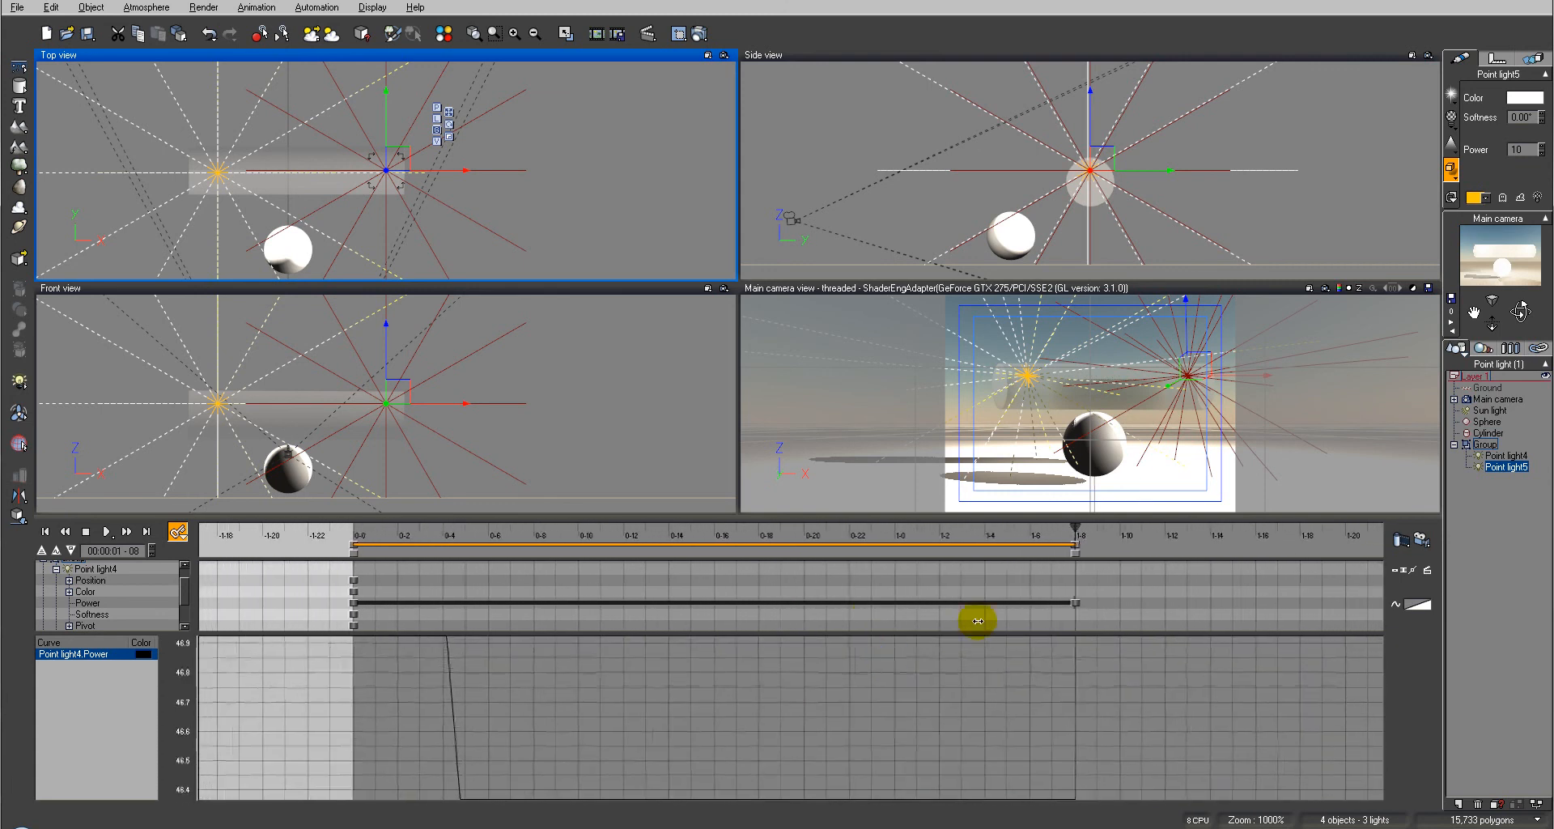
pyautogui.click(1417, 604)
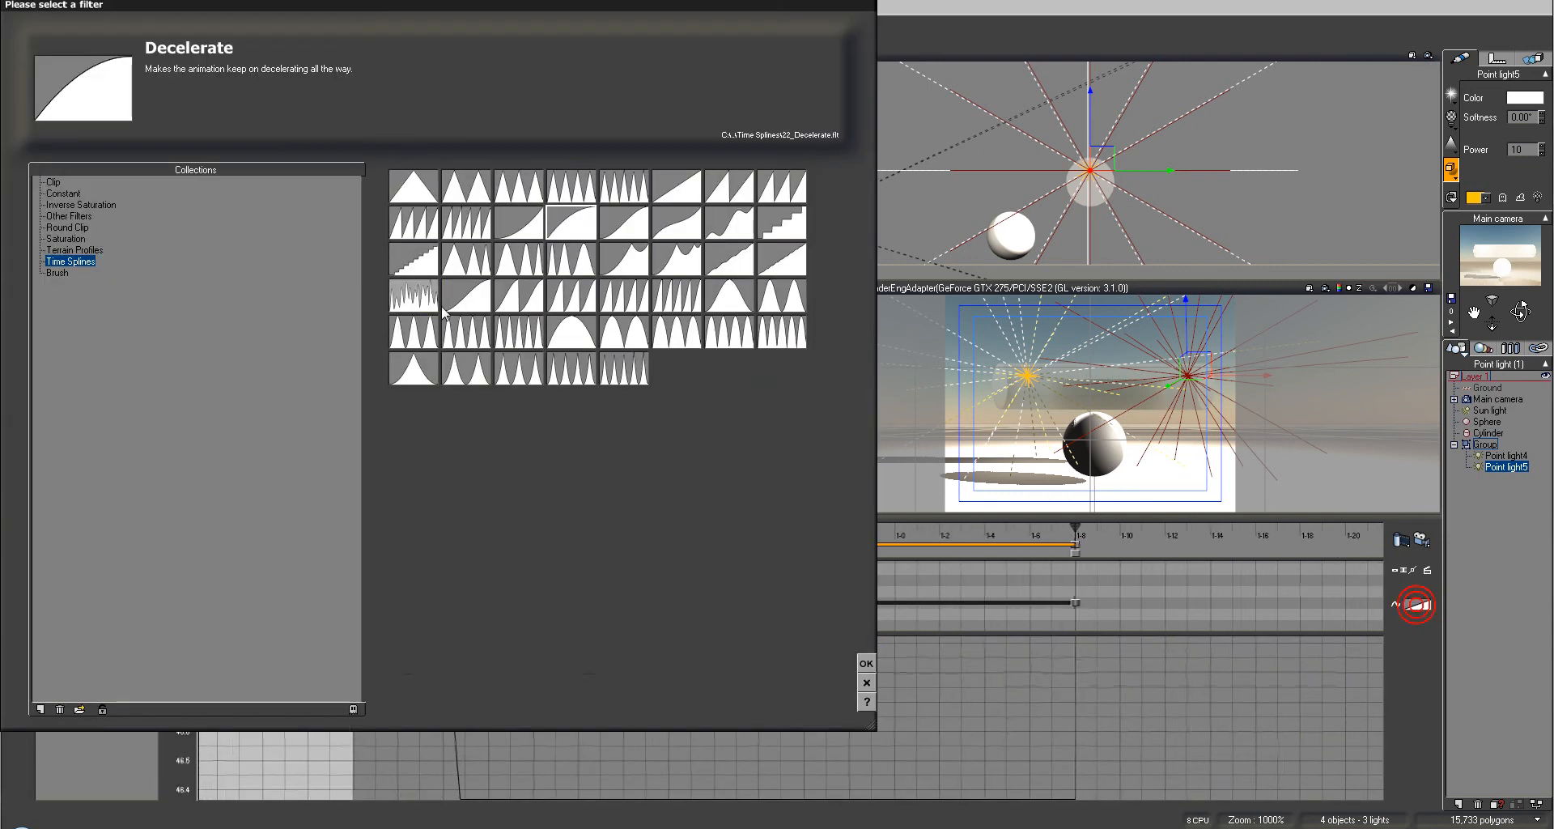
pyautogui.click(412, 294)
pyautogui.click(866, 663)
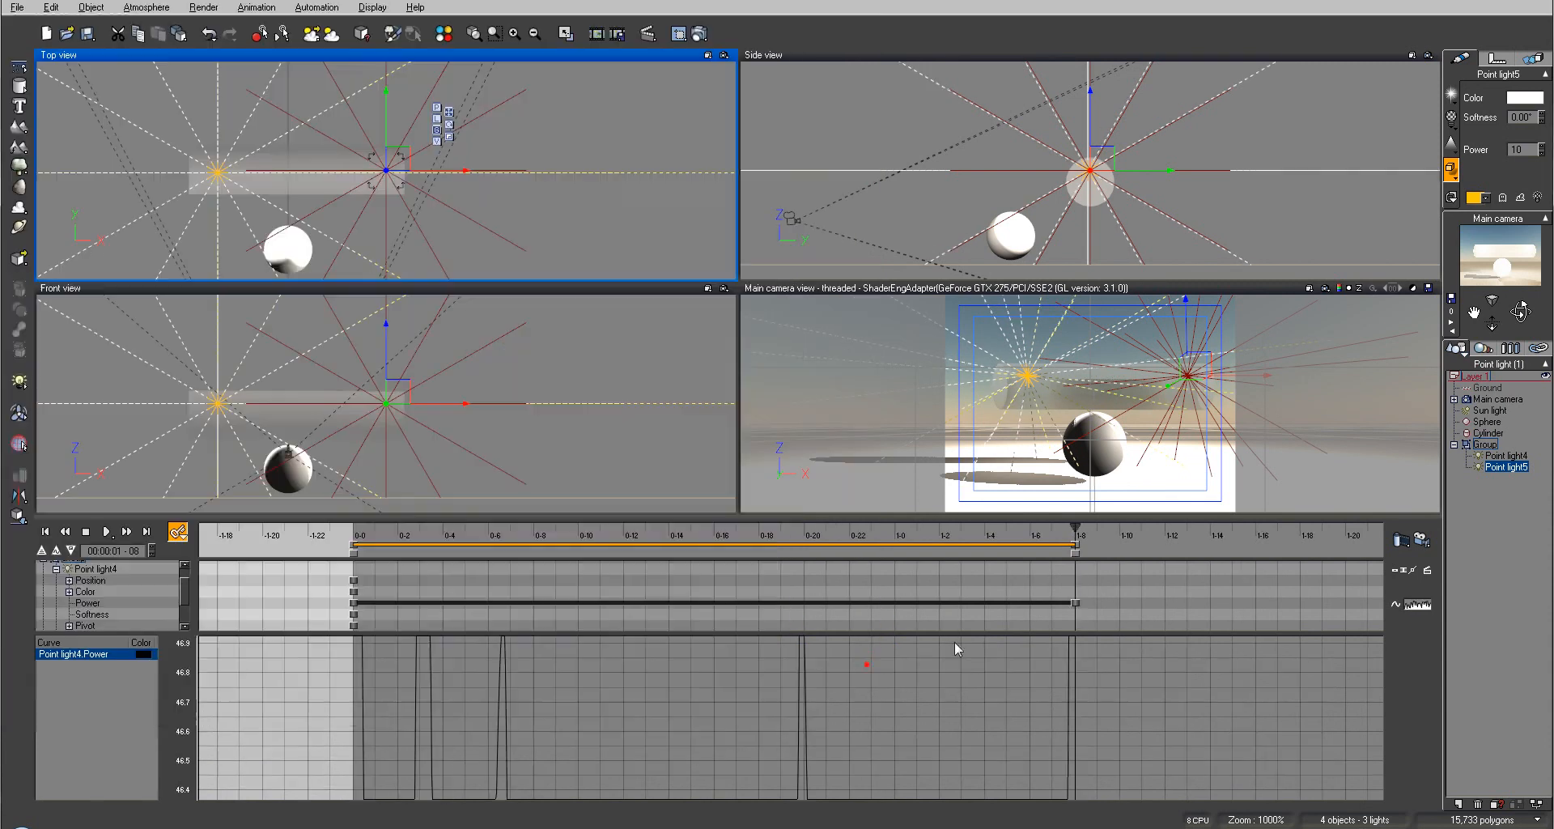
pyautogui.click(1393, 607)
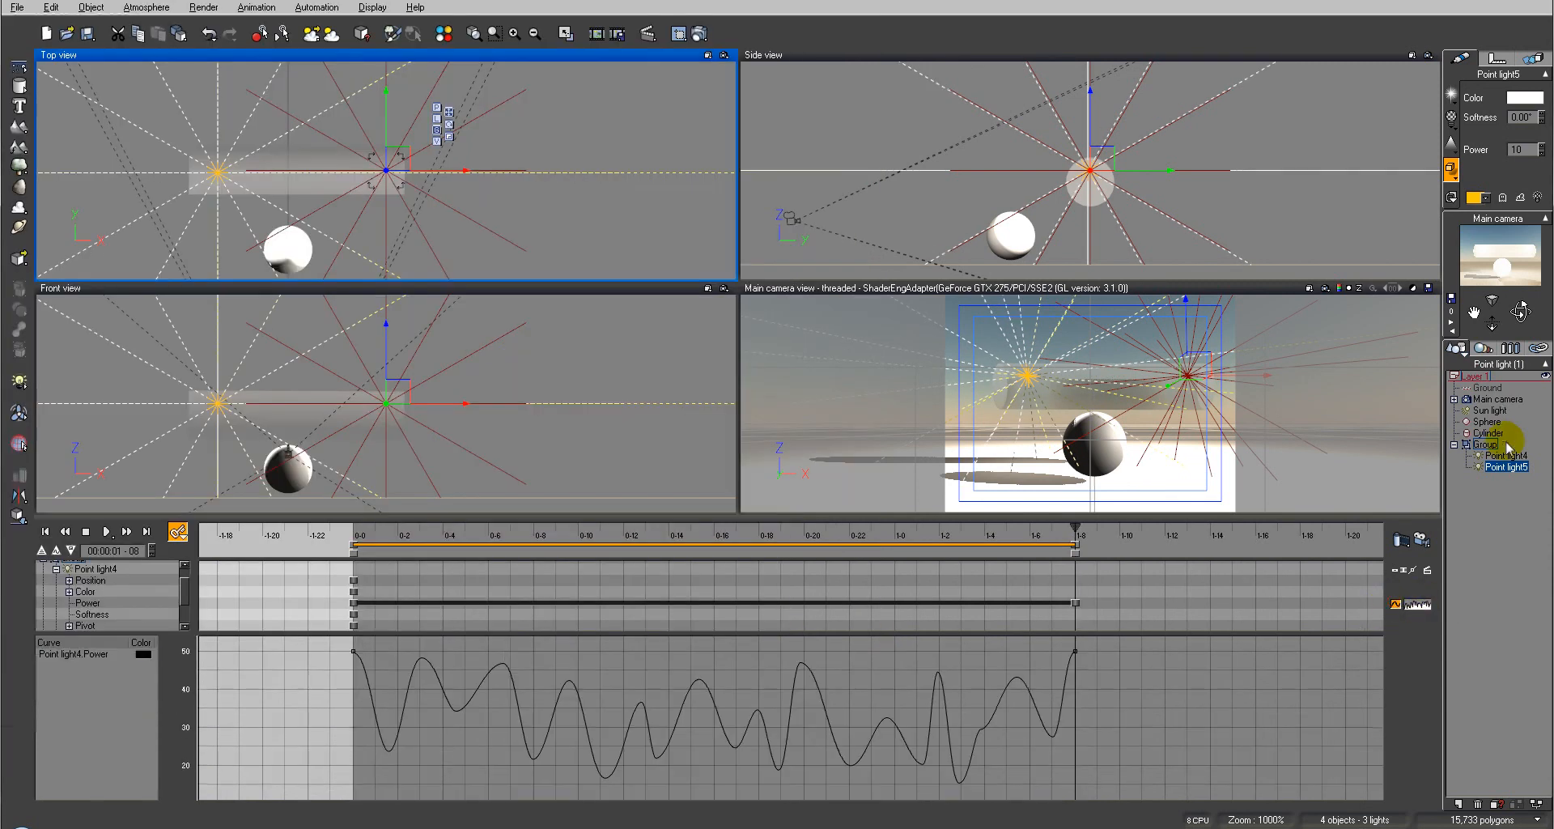
# Step: Reopen the time spline selection for Point light4 and accept the Random spline
pyautogui.click(1507, 456)
pyautogui.click(1418, 607)
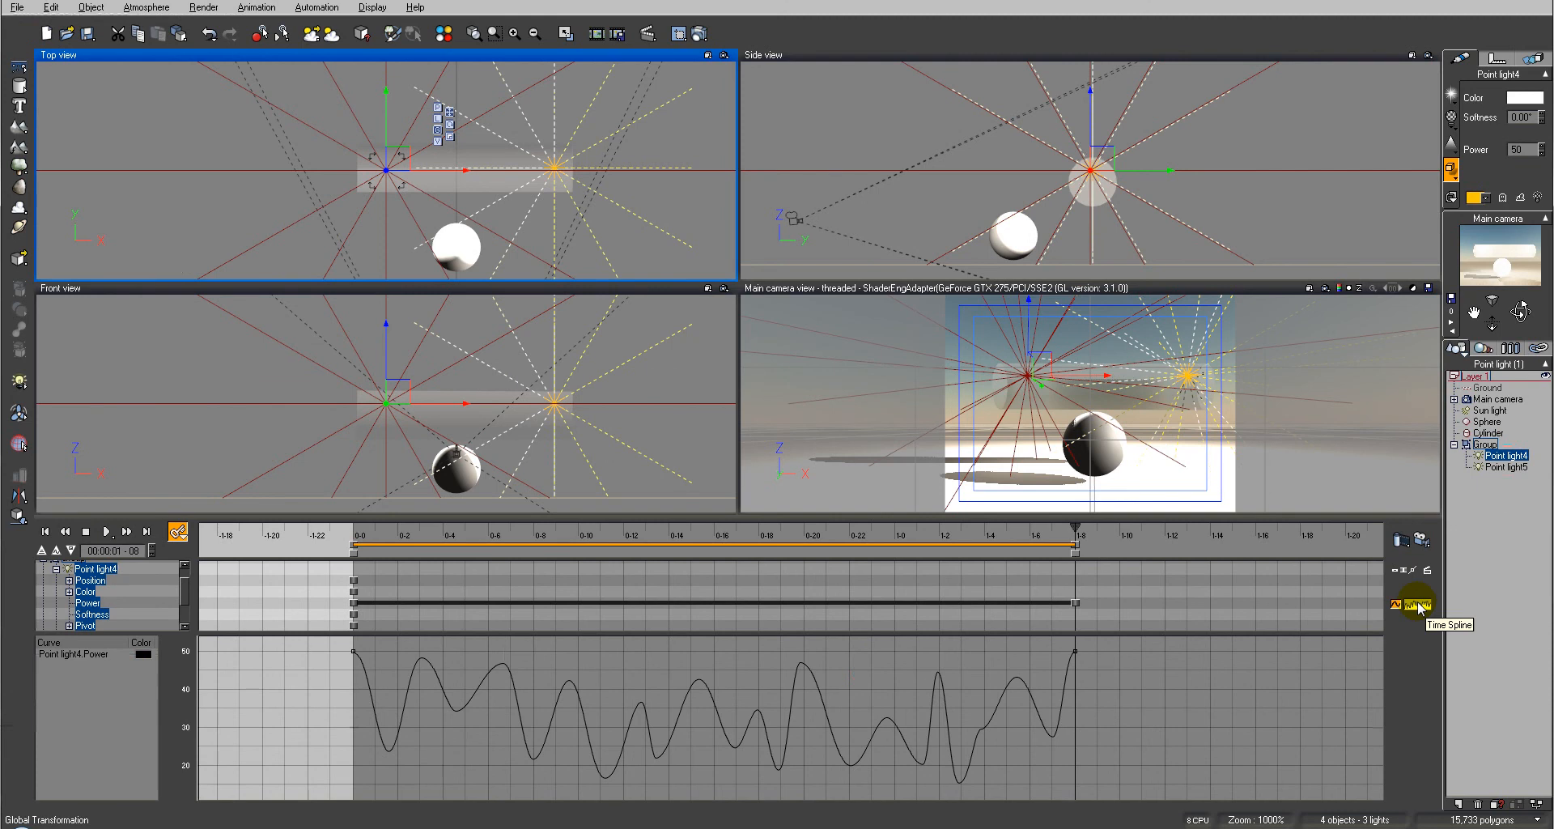
pyautogui.click(1418, 609)
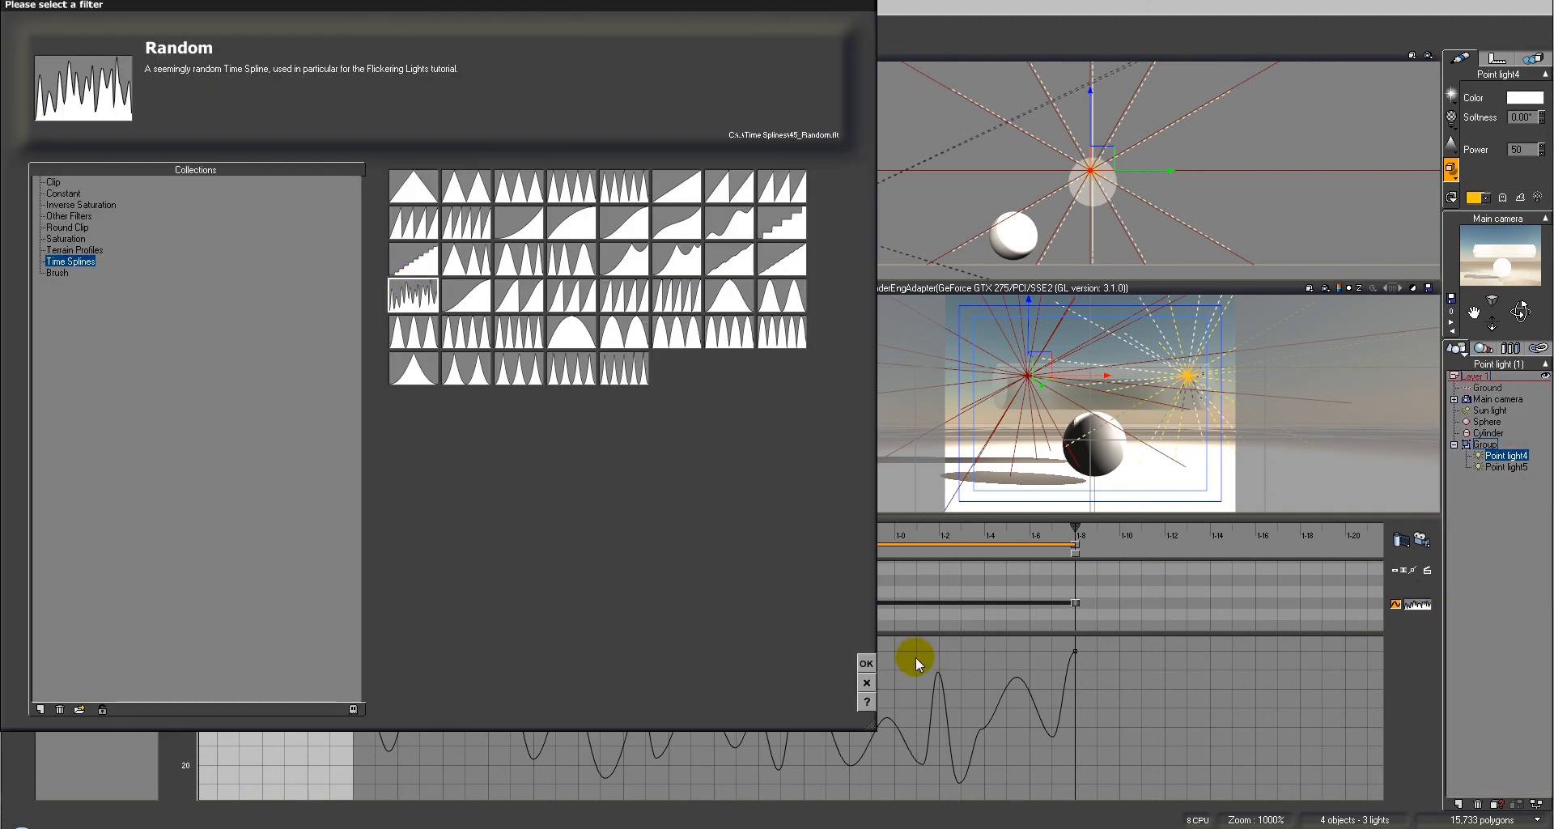
pyautogui.click(865, 662)
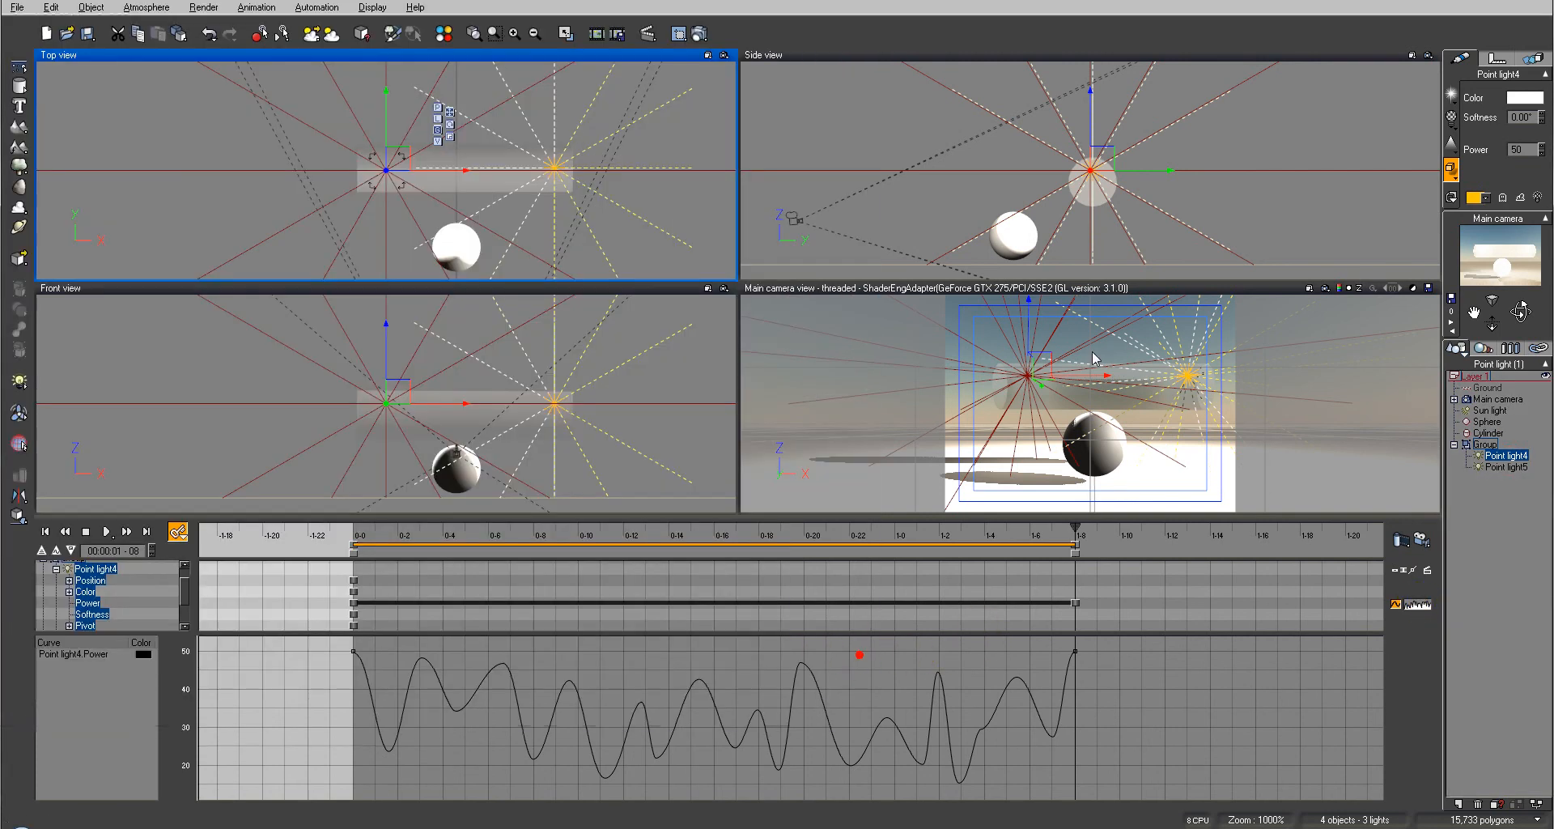
# Step: Activate the Main camera view and scrub the animation back to frame 15 to preview the flicker
pyautogui.click(981, 290)
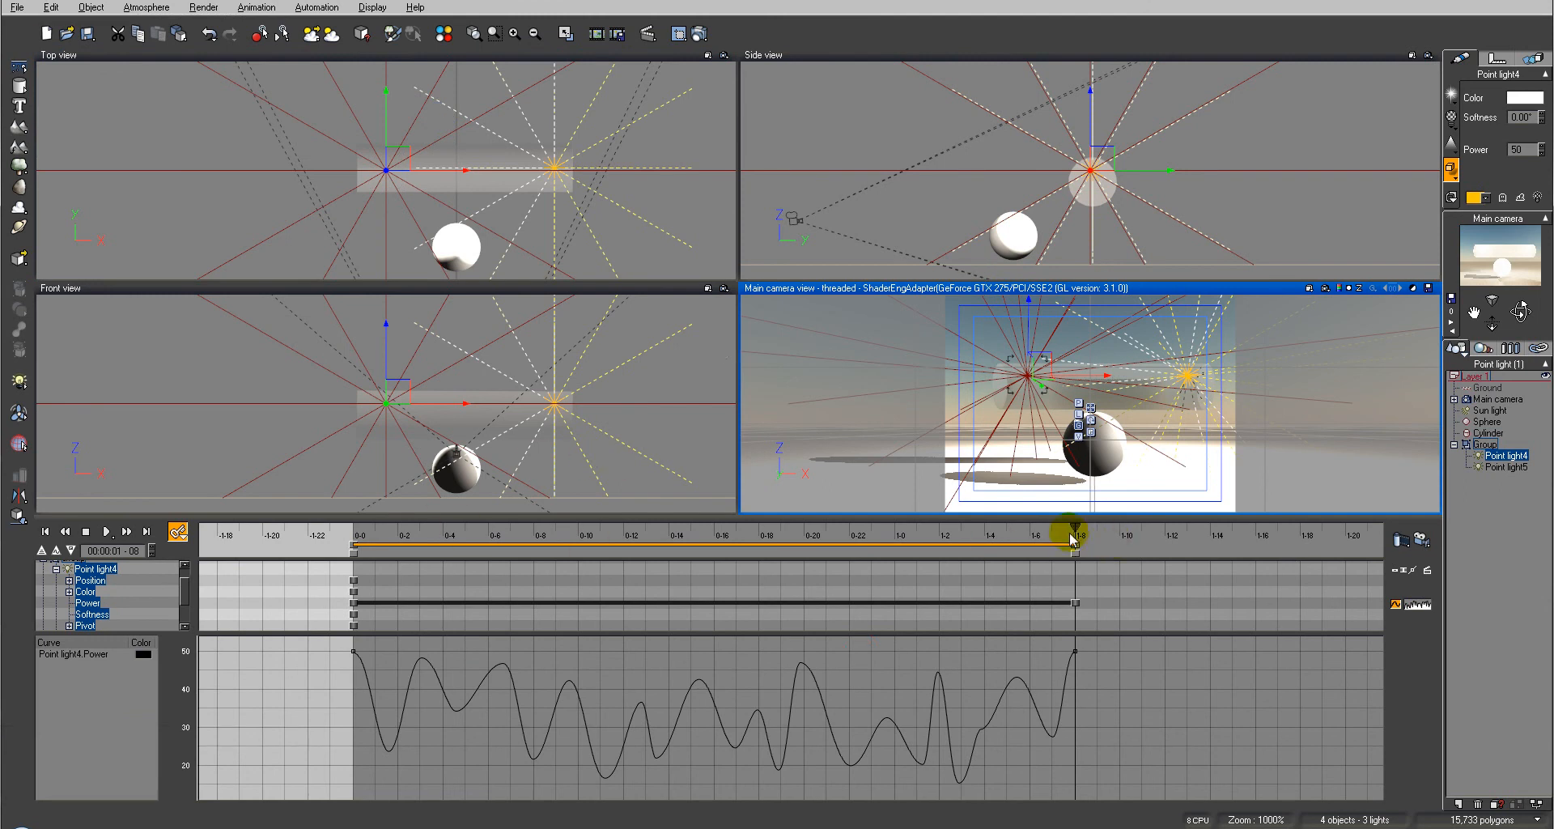
pyautogui.moveTo(1074, 527); pyautogui.dragTo(701, 535)
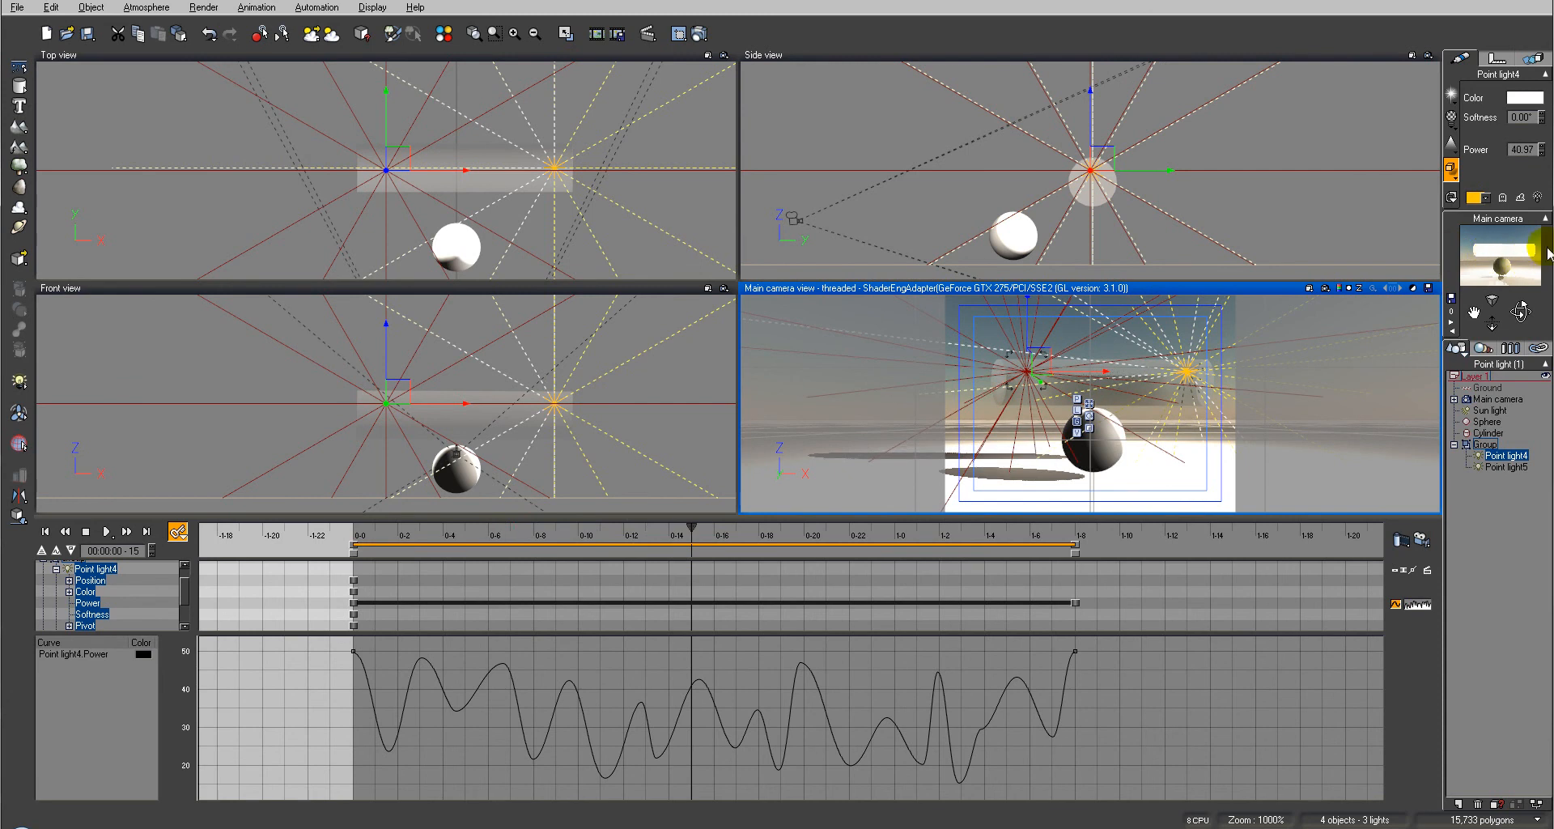